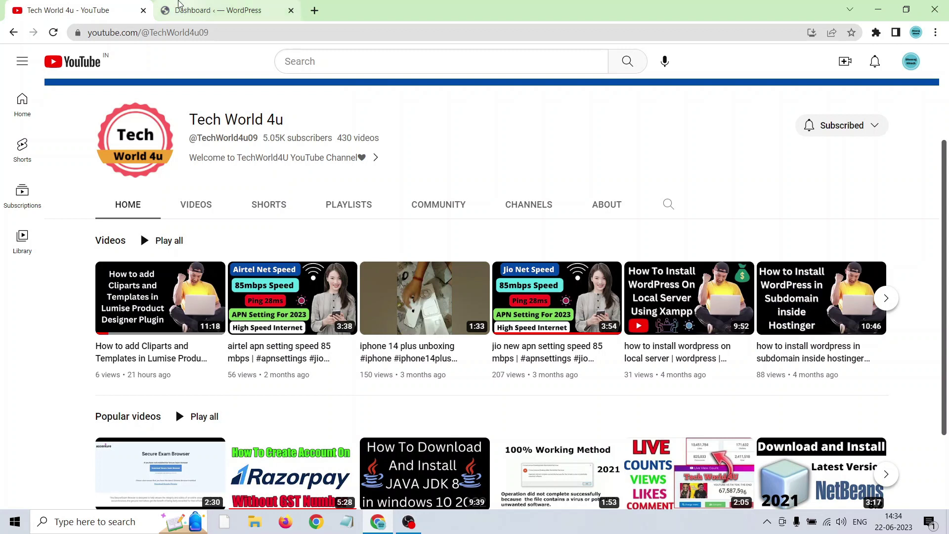
Switch to the WordPress dashboard, open the live site in a new browser tab and look over its front page
left_click(244, 5)
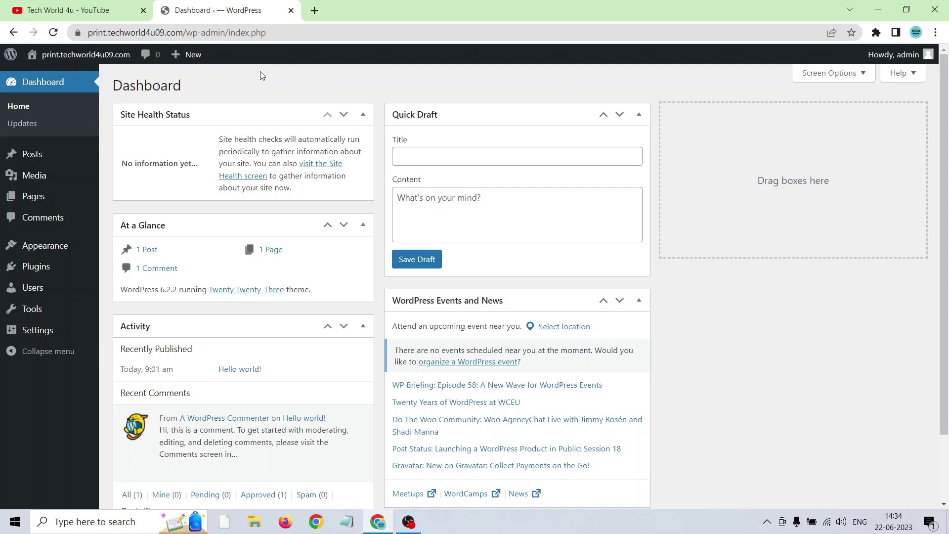
mouse_move(62, 58)
right_click(44, 78)
left_click(63, 86)
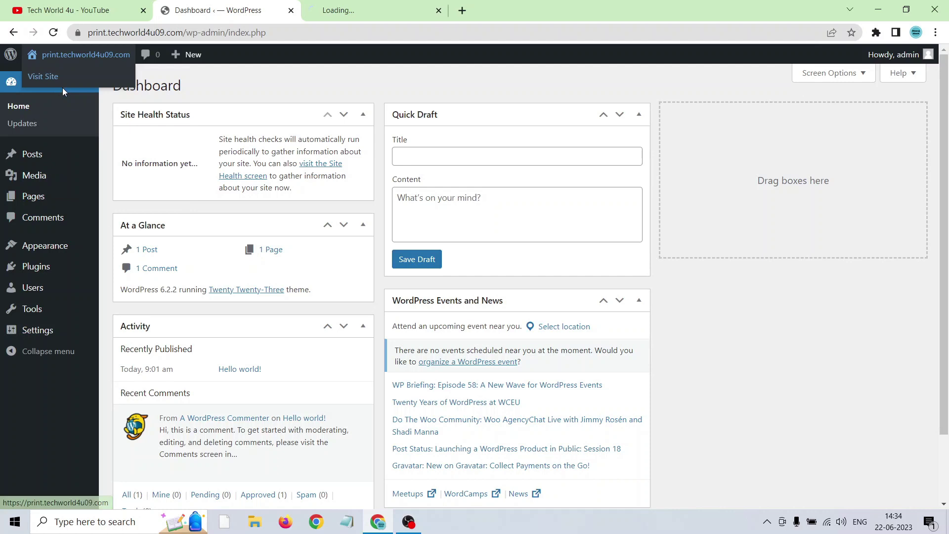
left_click(333, 5)
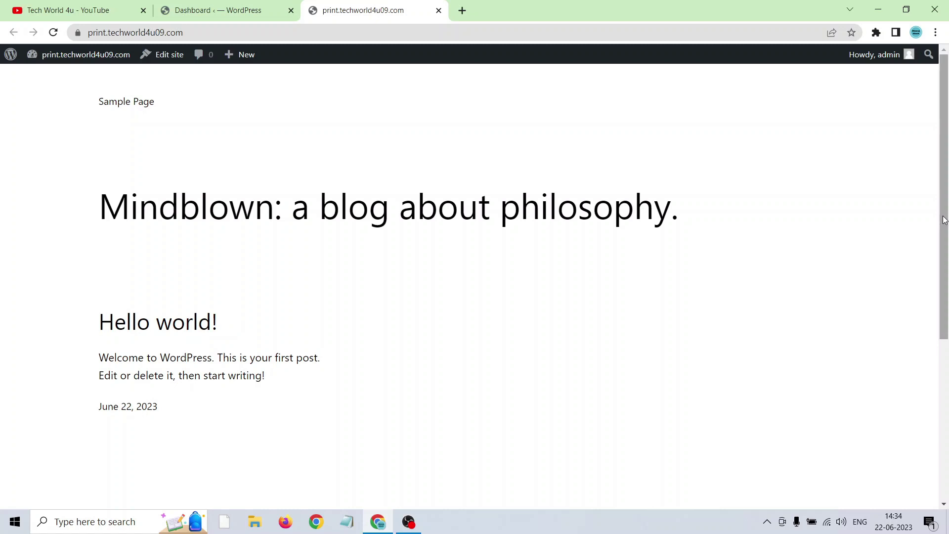
left_click_drag(948, 176, 948, 351)
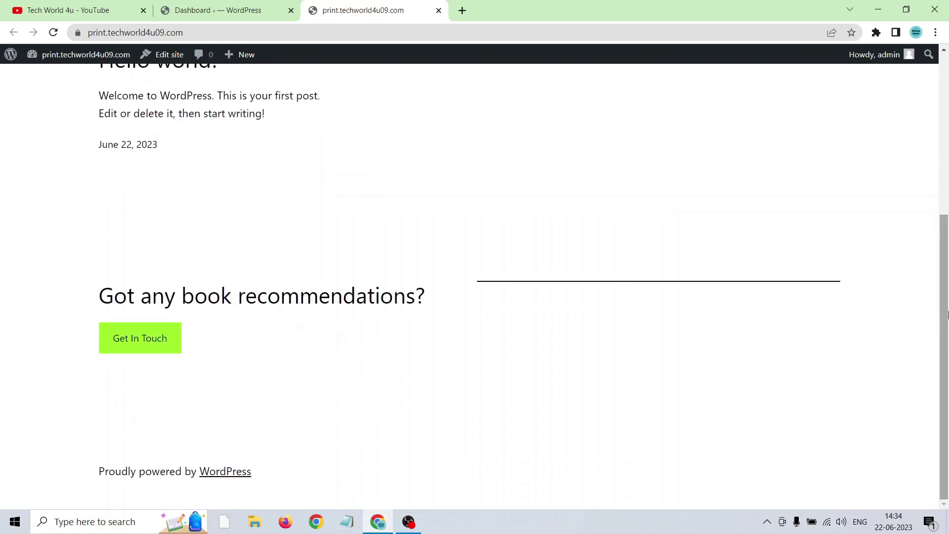
left_click_drag(948, 290, 948, 127)
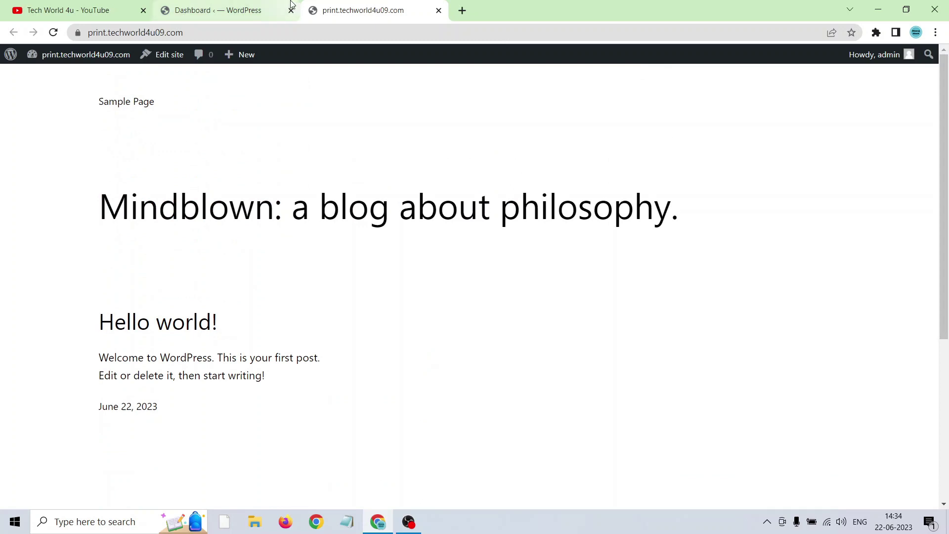
Change the site's permalink structure to Post name in the WordPress admin and save the change
left_click(230, 4)
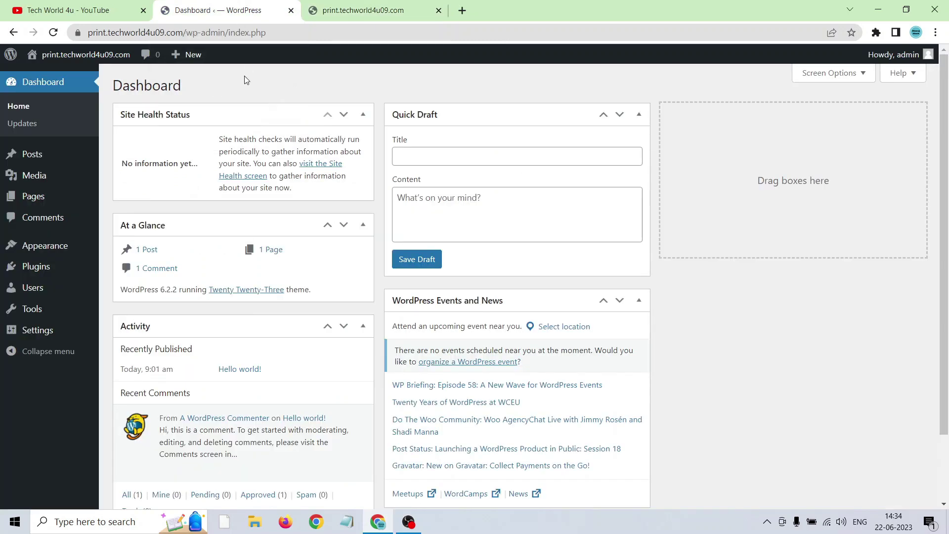
mouse_move(36, 330)
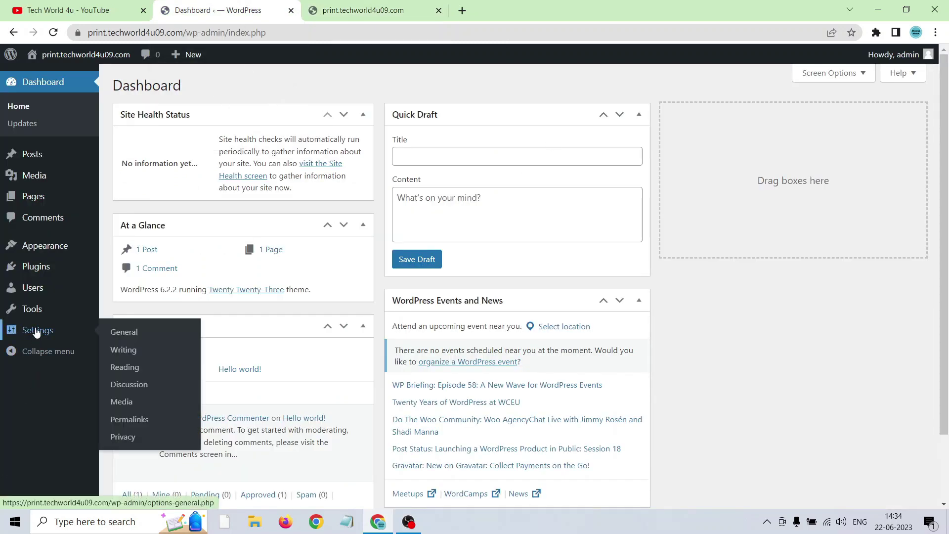
left_click(132, 421)
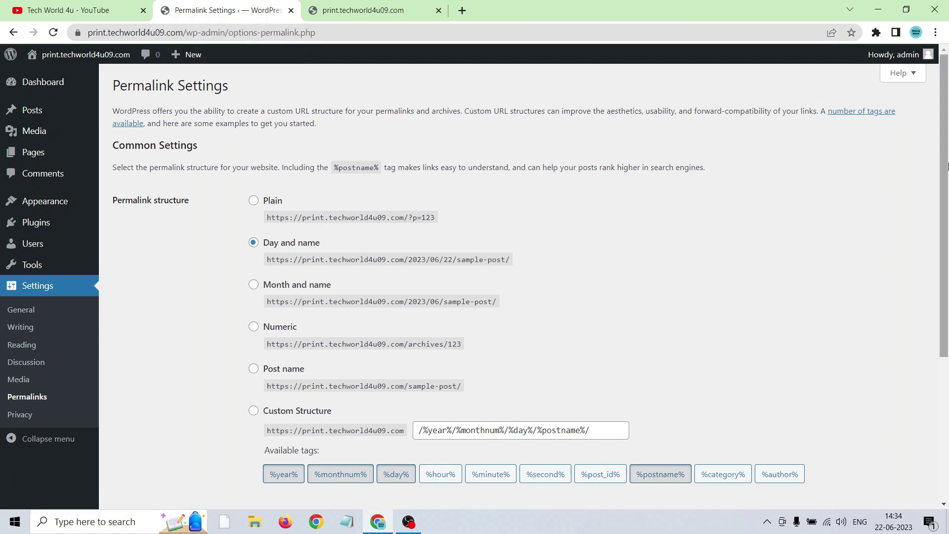
scroll(947, 230, "down", 2)
scroll(876, 209, "up", 1)
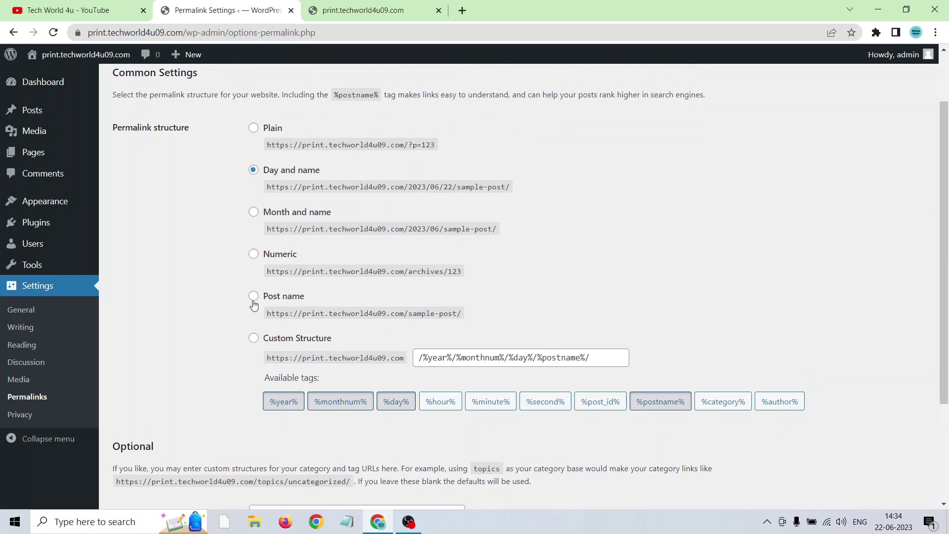
left_click(254, 299)
scroll(257, 445, "down", 3)
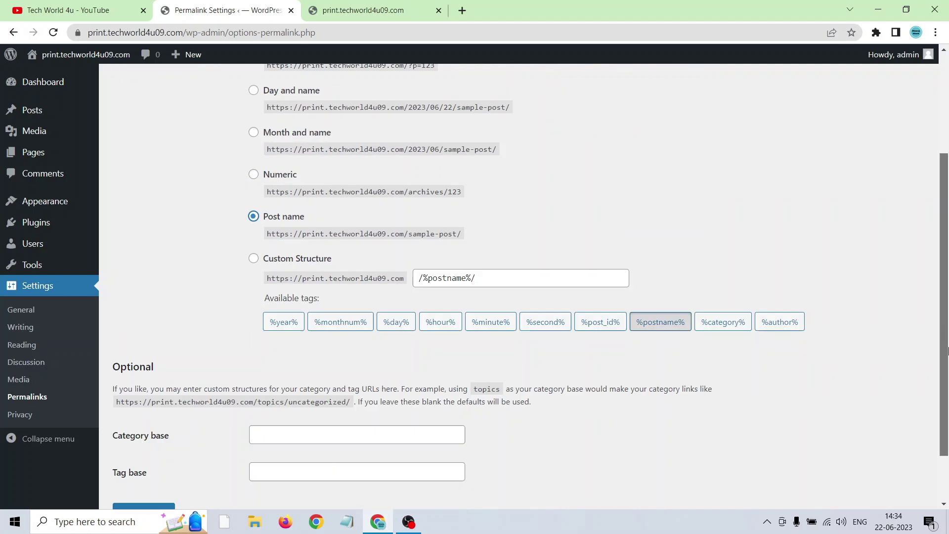
left_click(152, 446)
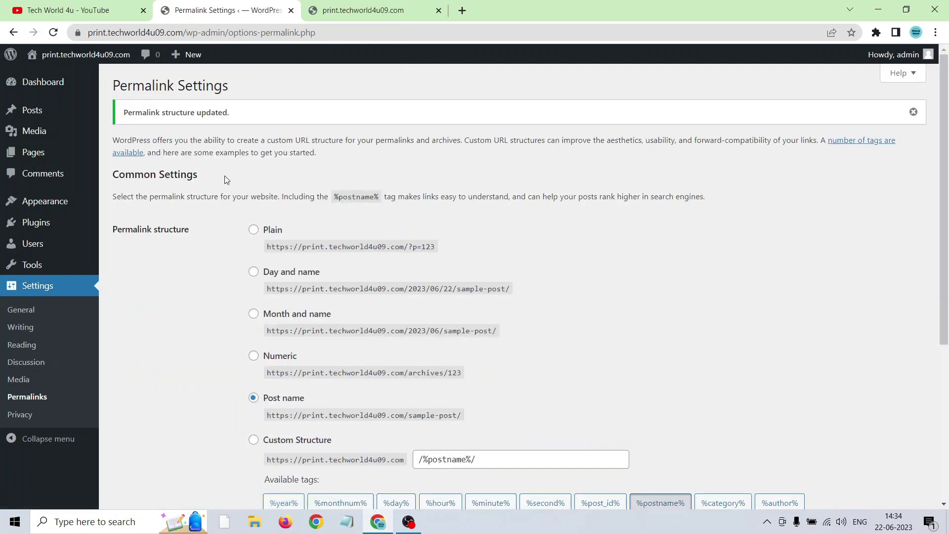
Search the directory of new themes for "astra"
mouse_move(62, 208)
left_click(125, 211)
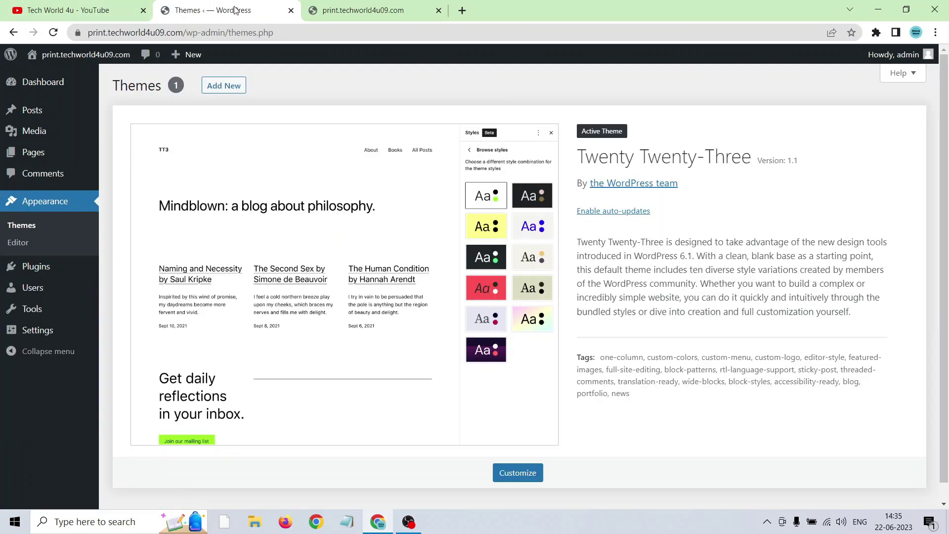
left_click(226, 93)
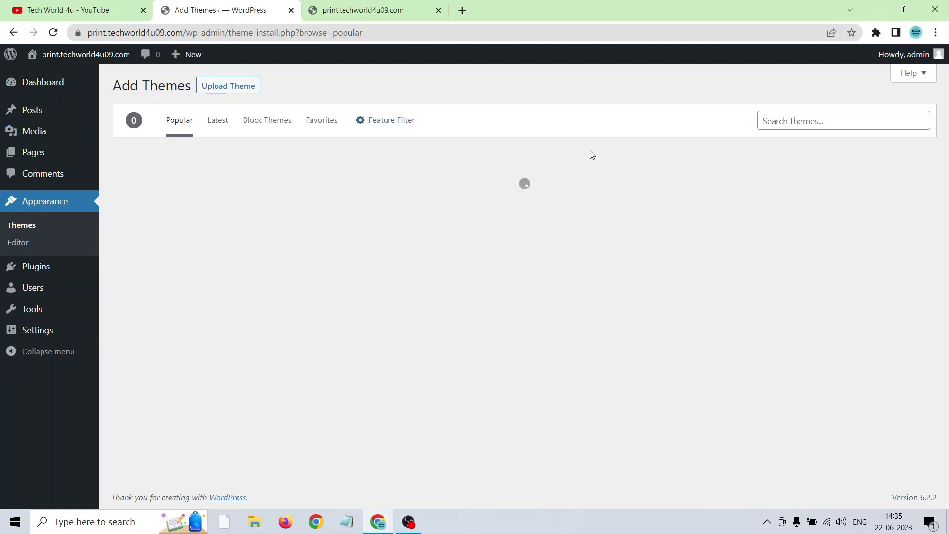
left_click(803, 120)
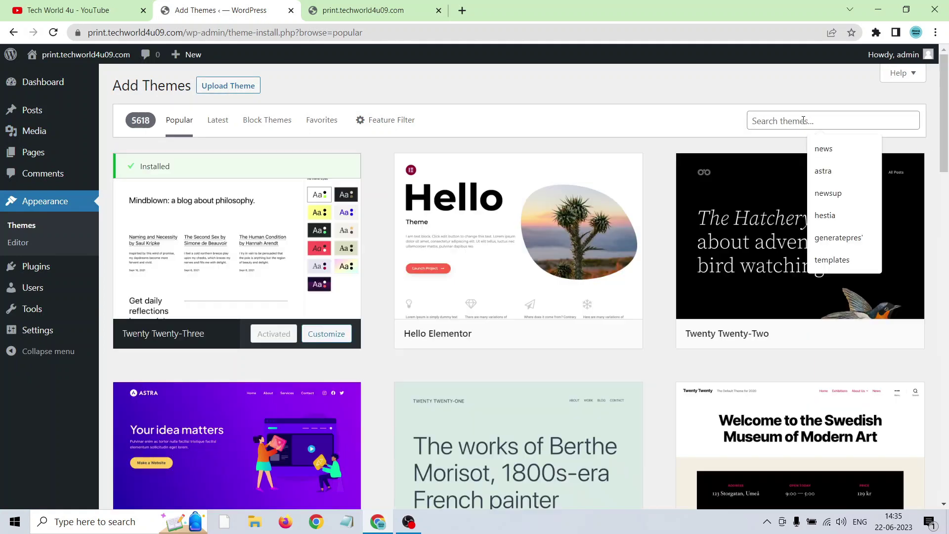
left_click(839, 177)
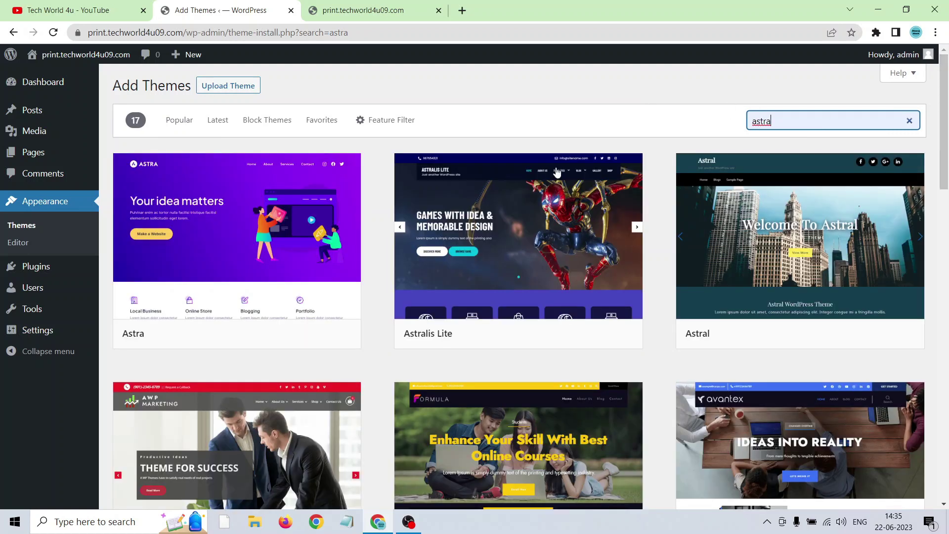
Open the preview of the Astra theme, install it and activate it
mouse_move(176, 230)
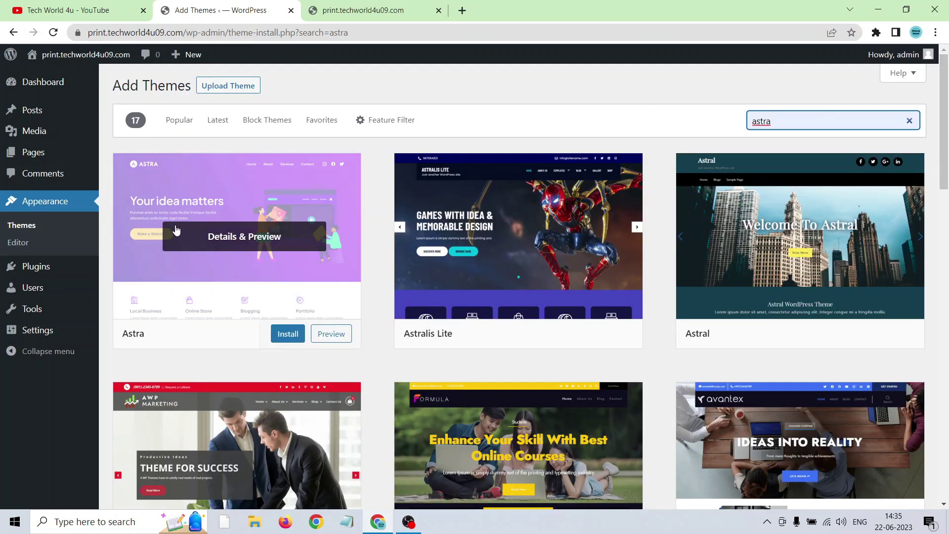
left_click(190, 192)
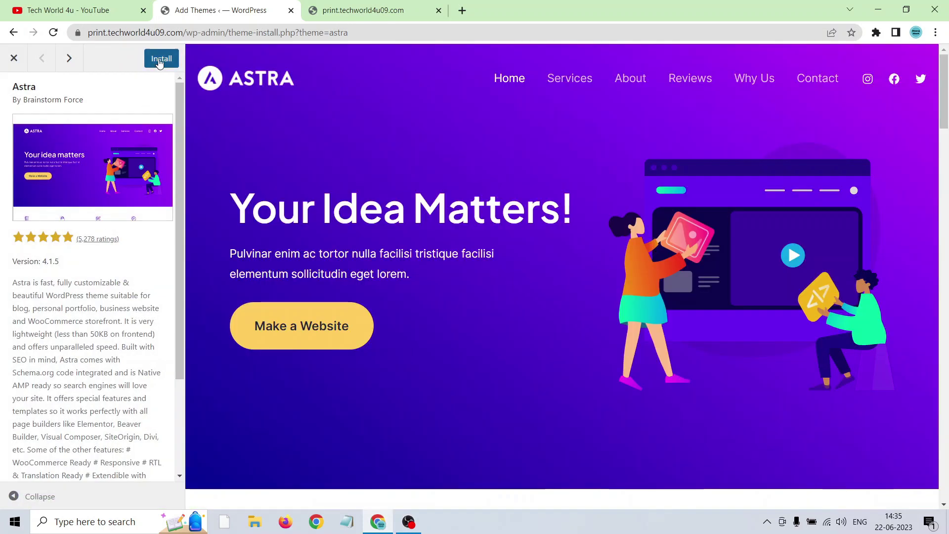
left_click(159, 60)
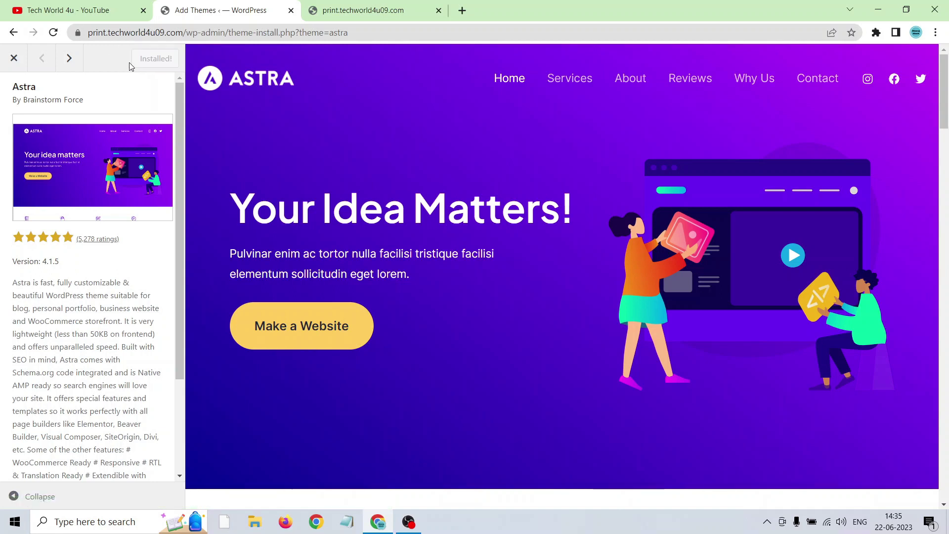
left_click(157, 59)
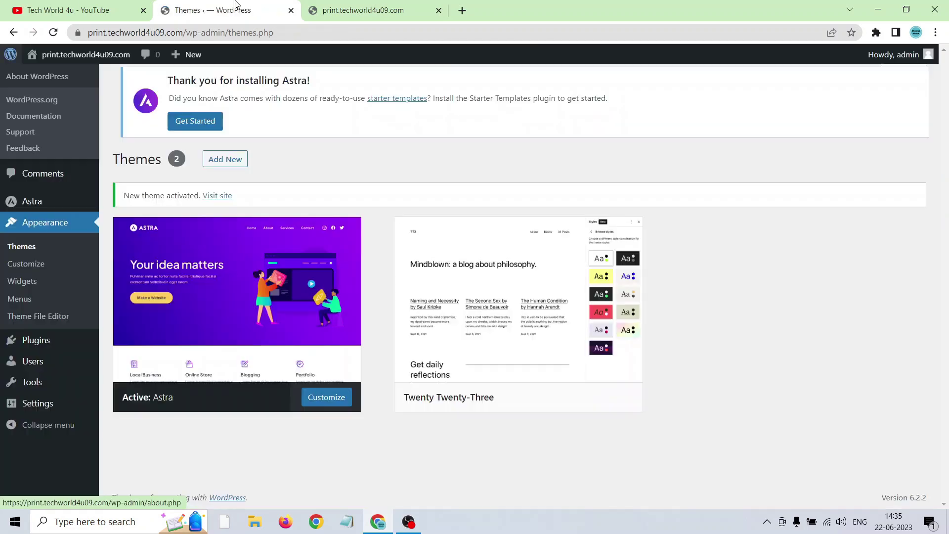
Reload the live site to check its look with the Astra theme, and return to the themes page
left_click(372, 6)
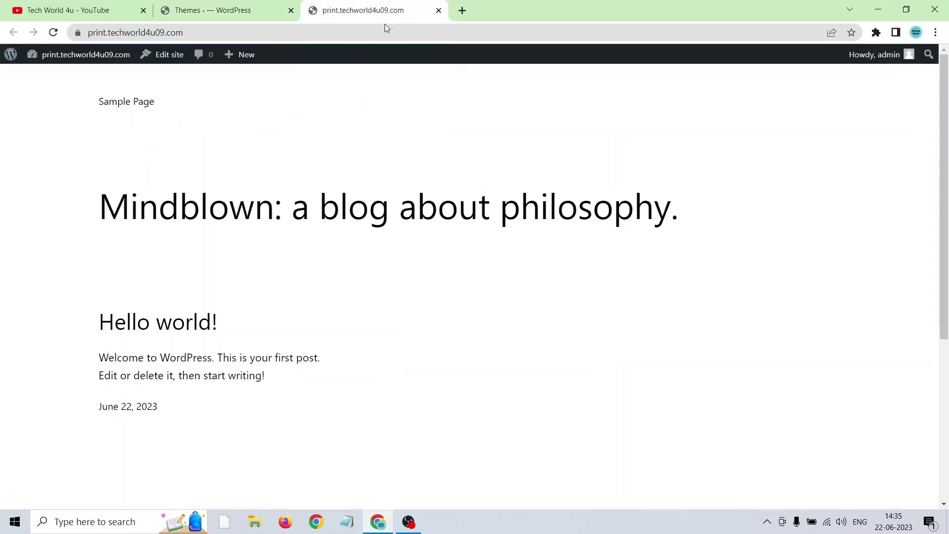
left_click(46, 58)
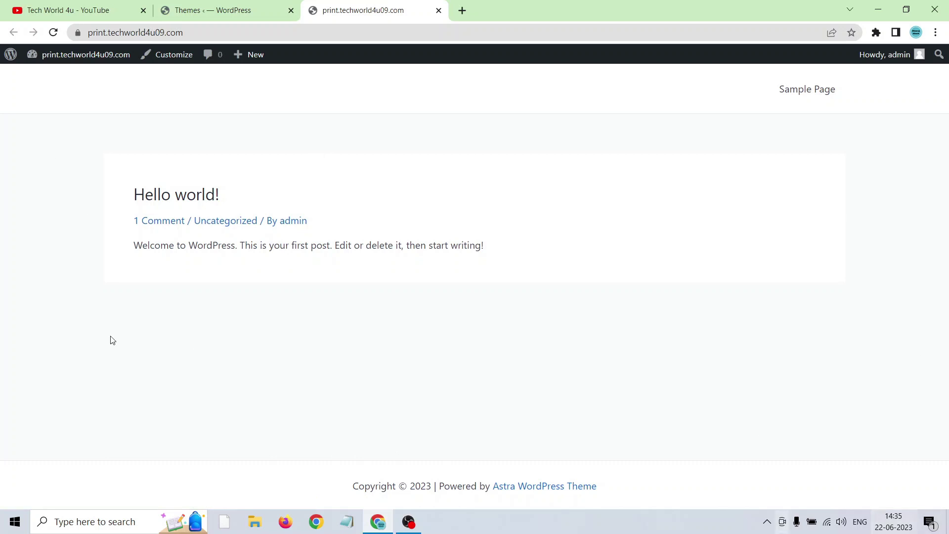
left_click(230, 5)
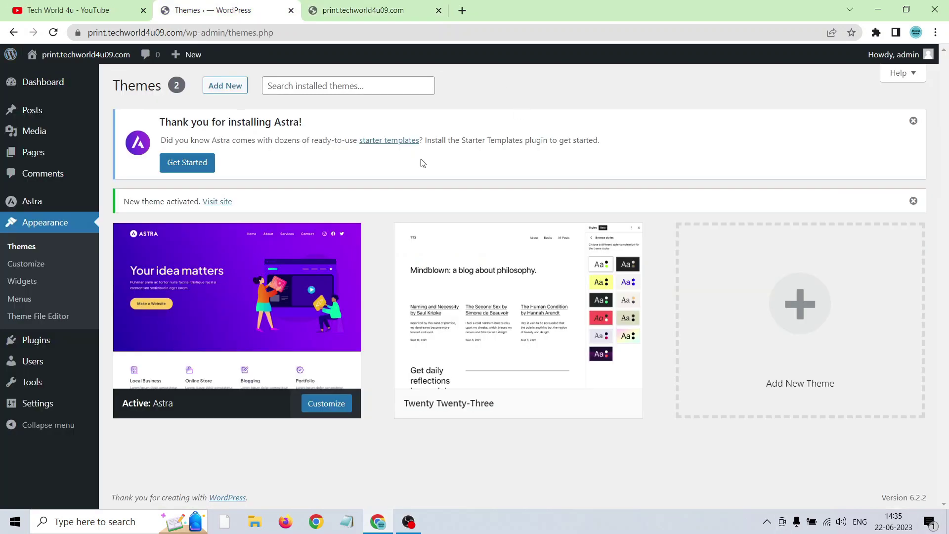
Delete the Twenty Twenty-Three theme and dismiss the Astra welcome notice
mouse_move(526, 264)
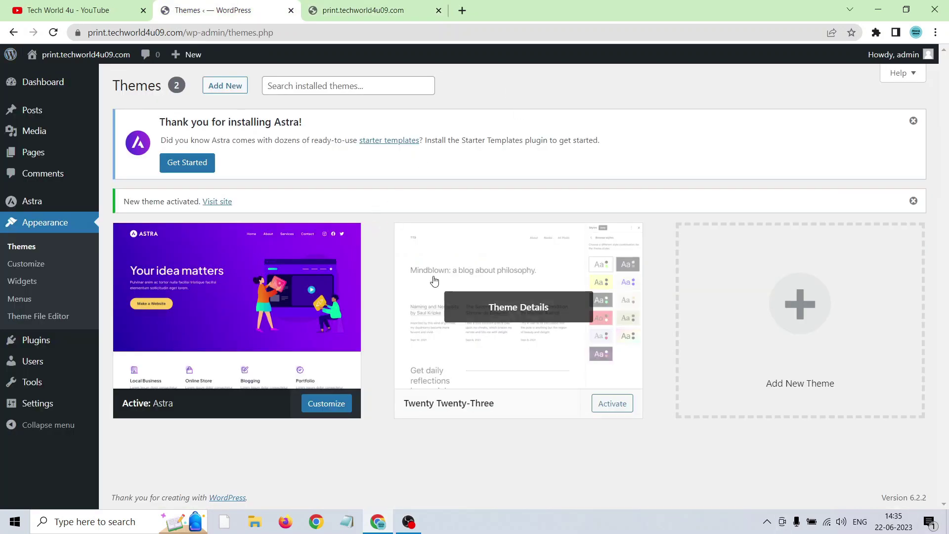
left_click(464, 263)
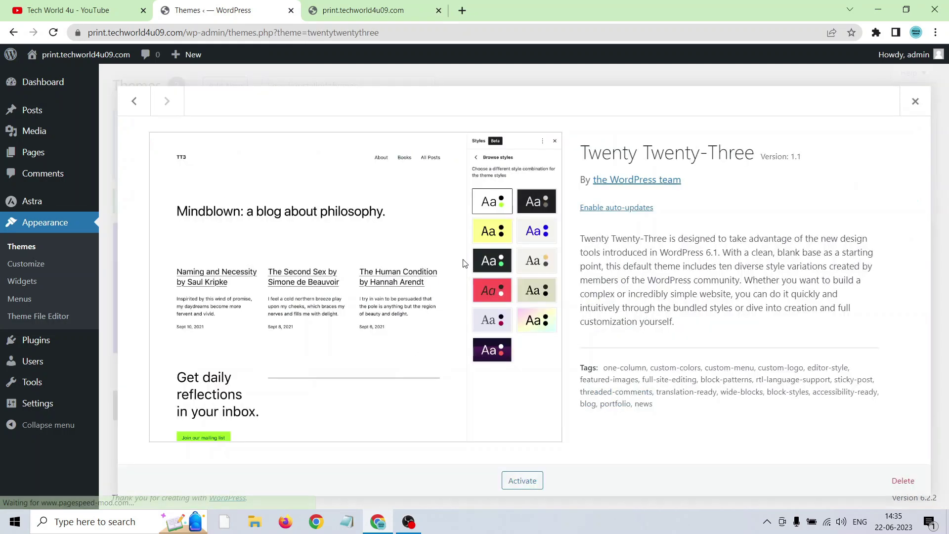
left_click(904, 479)
left_click(535, 127)
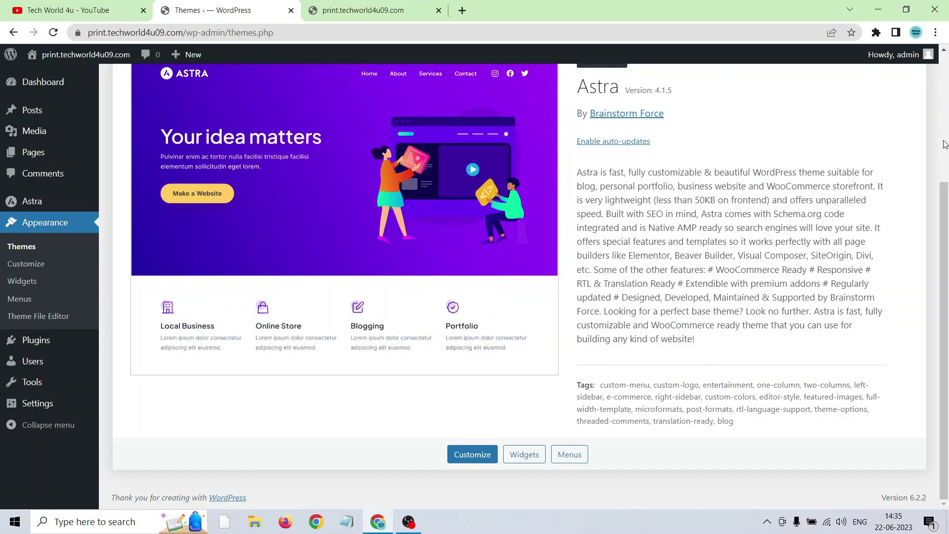
scroll(945, 171, "up", 2)
scroll(946, 170, "up", 3)
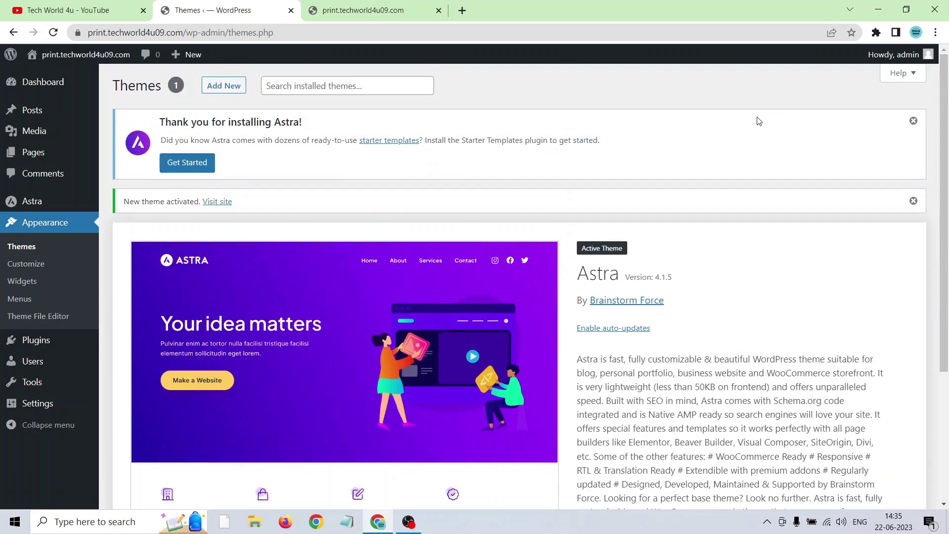
left_click(914, 120)
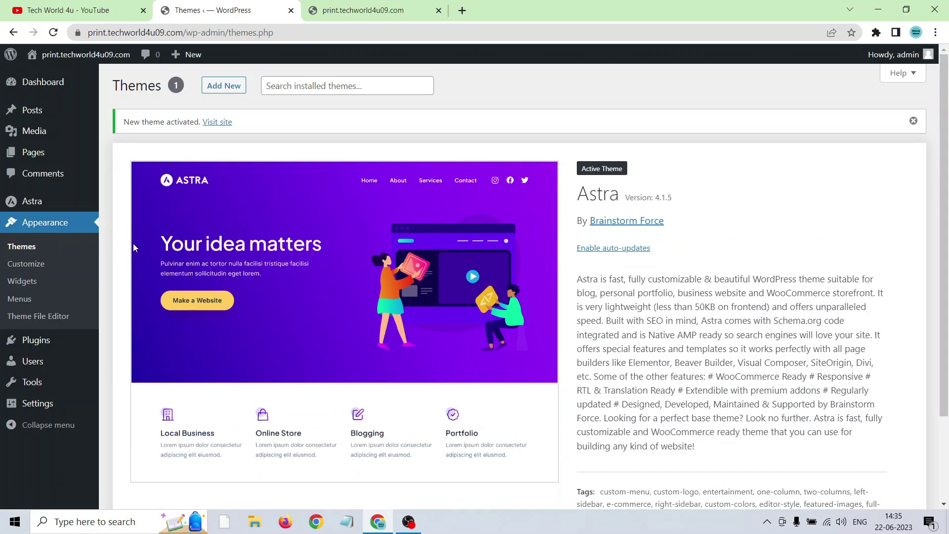
Search the directory of new plugins for "starter"
mouse_move(58, 348)
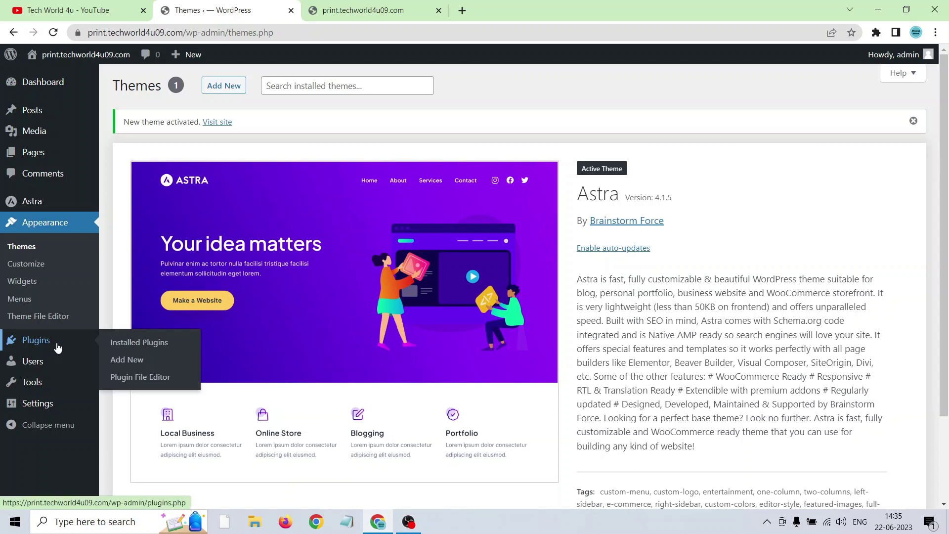
left_click(130, 360)
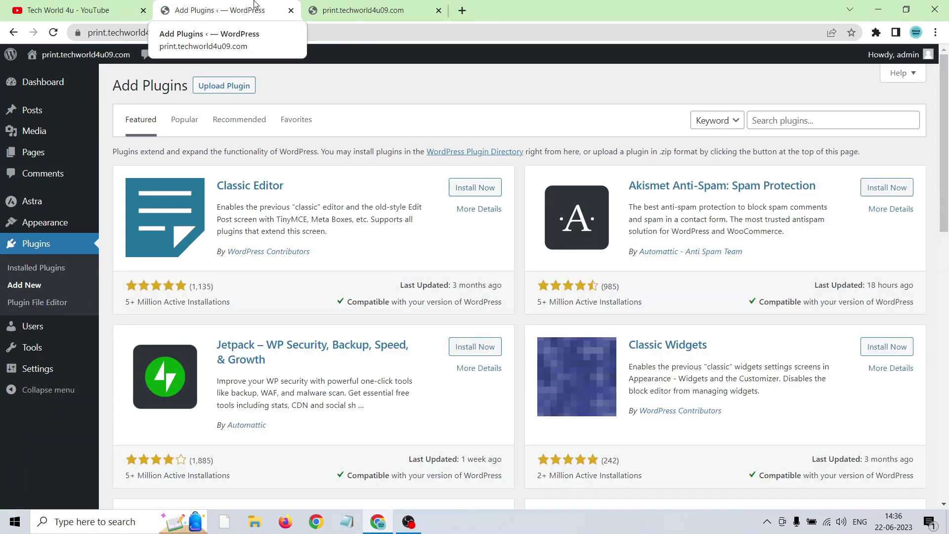
left_click(786, 121)
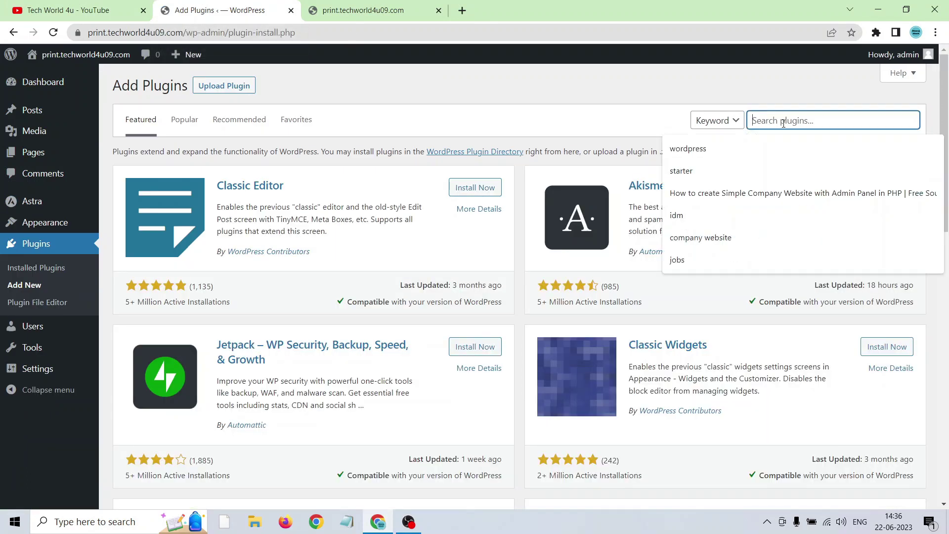
left_click(729, 179)
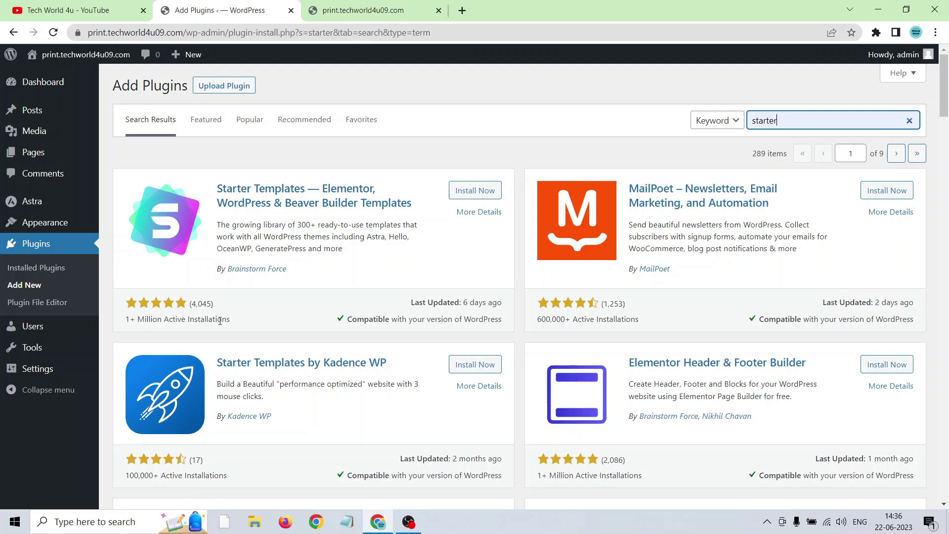
Install and activate the Starter Templates plugin by Brainstorm Force, and open its Starter Templates page
left_click(465, 192)
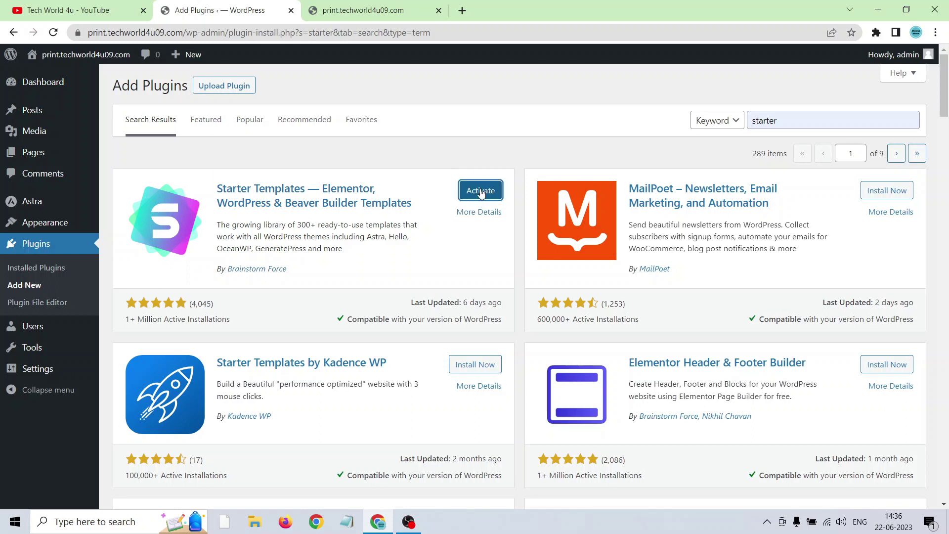
left_click(479, 193)
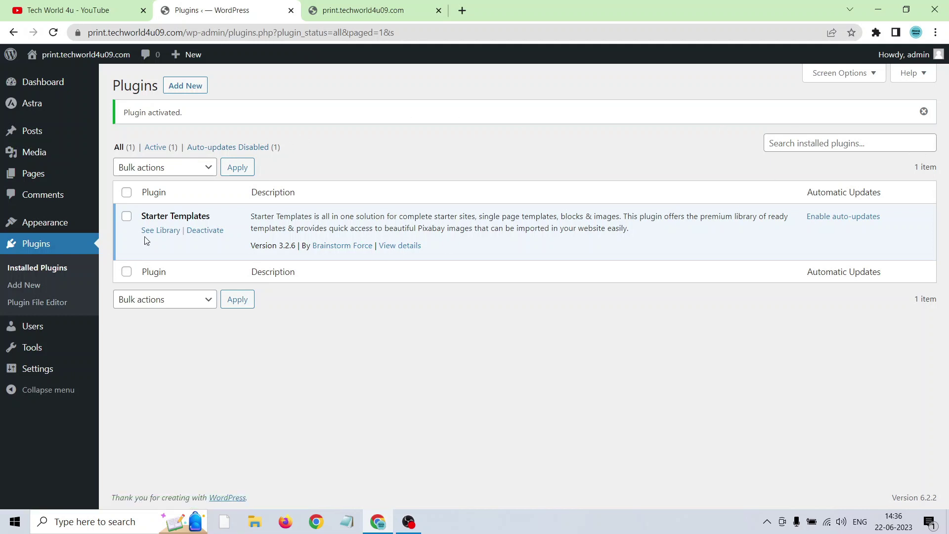
mouse_move(53, 223)
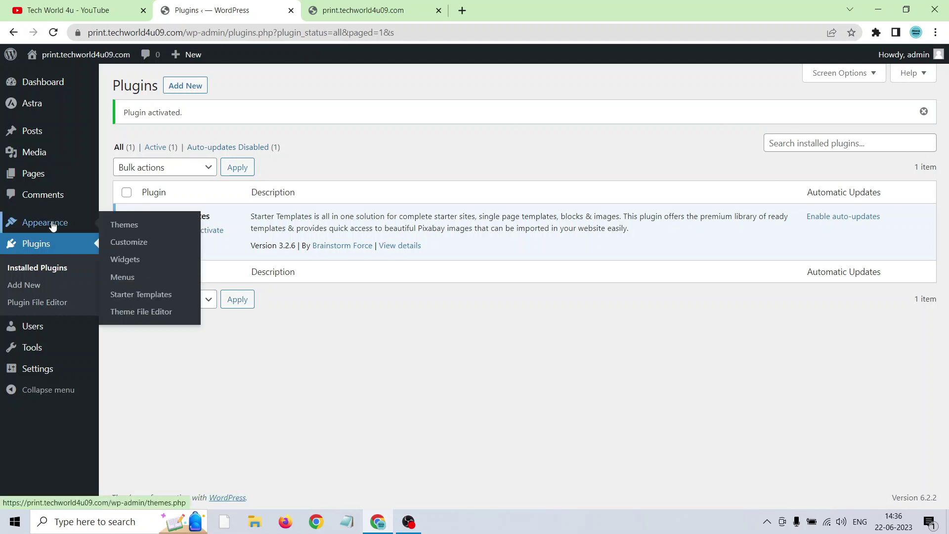
left_click(151, 295)
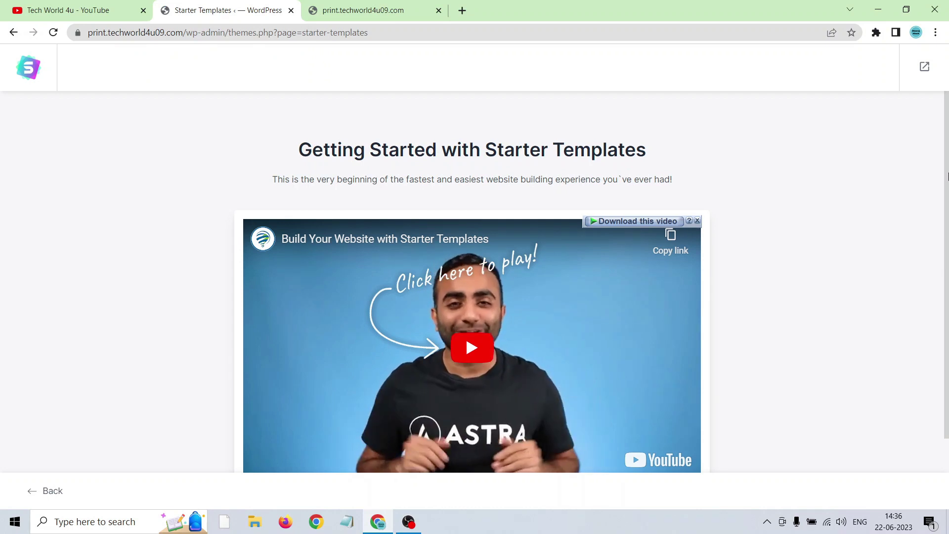
Start building the website in Starter Templates with Elementor as the page builder
scroll(948, 265, "down", 2)
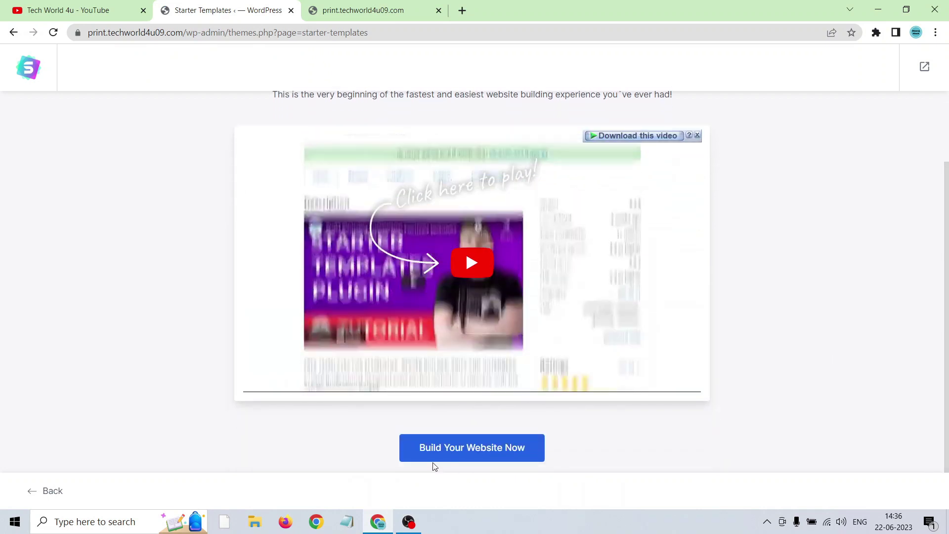
left_click(458, 454)
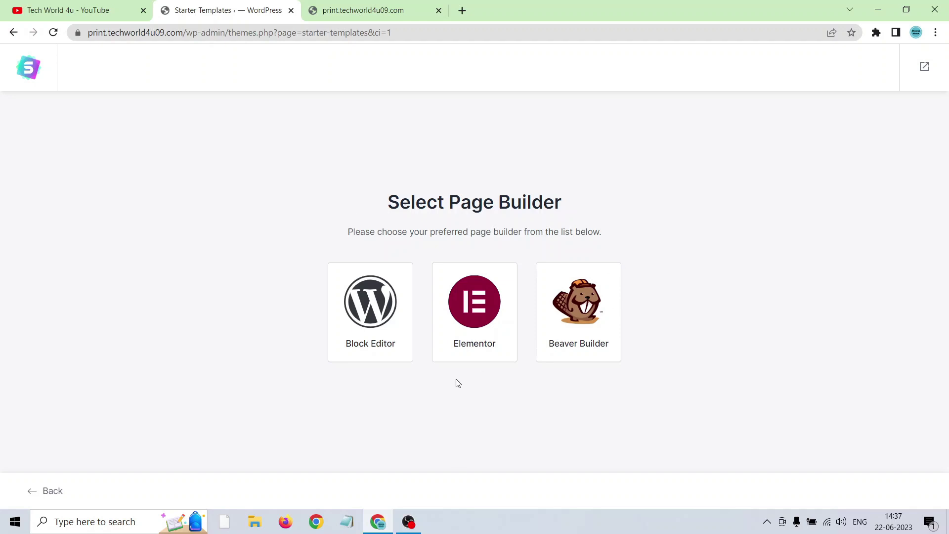
left_click(474, 309)
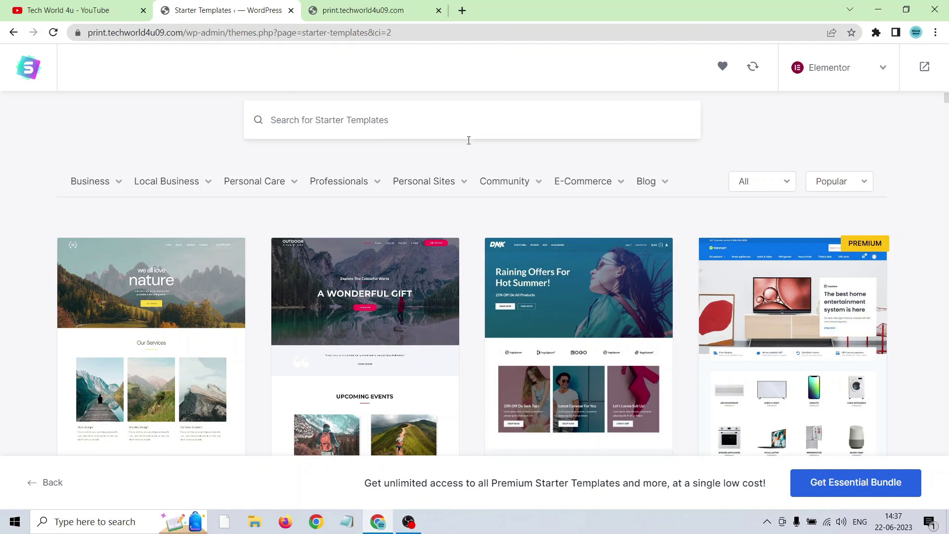
Filter the templates to the E-Commerce category Clothing store and select the Brandstore template
mouse_move(570, 183)
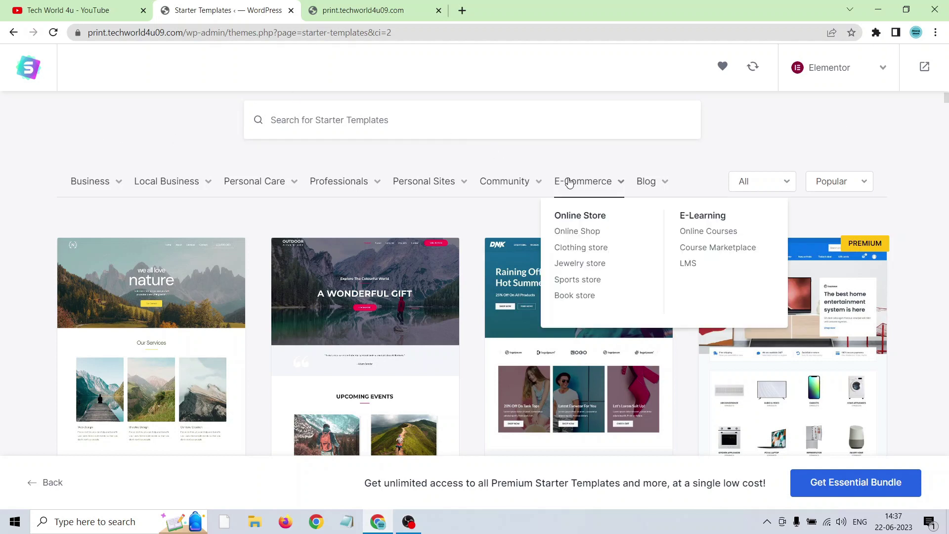
left_click(575, 250)
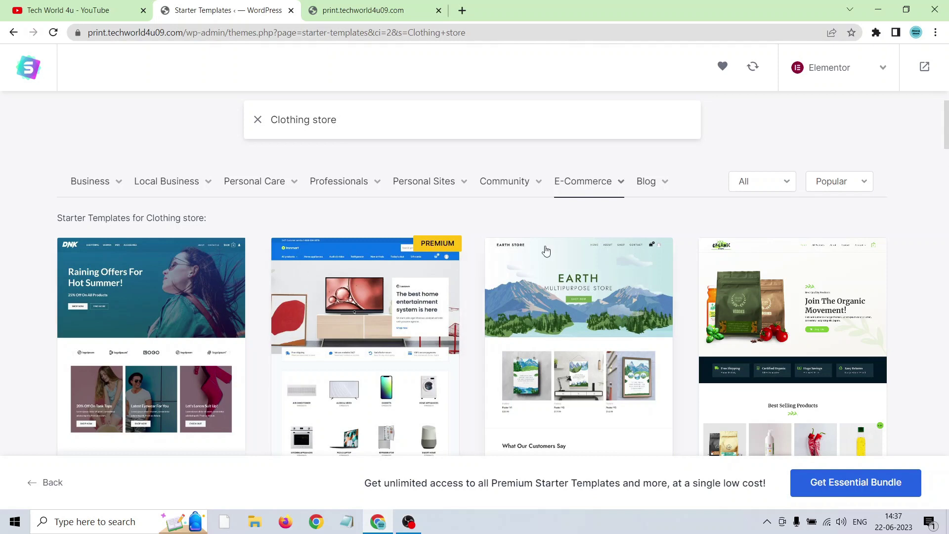
left_click(148, 269)
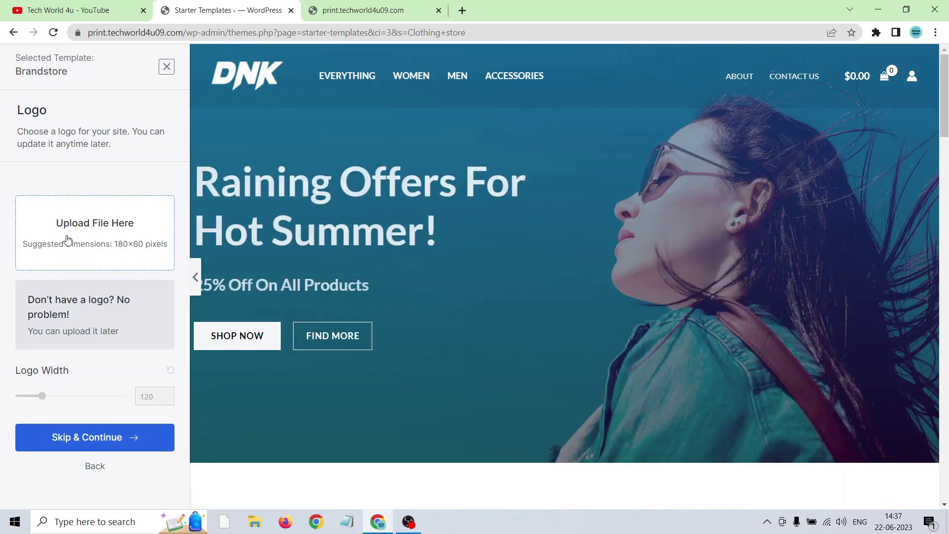
Build the website from the Brandstore template without a logo, keeping the default colors, the Lato font and the default import options
left_click(91, 438)
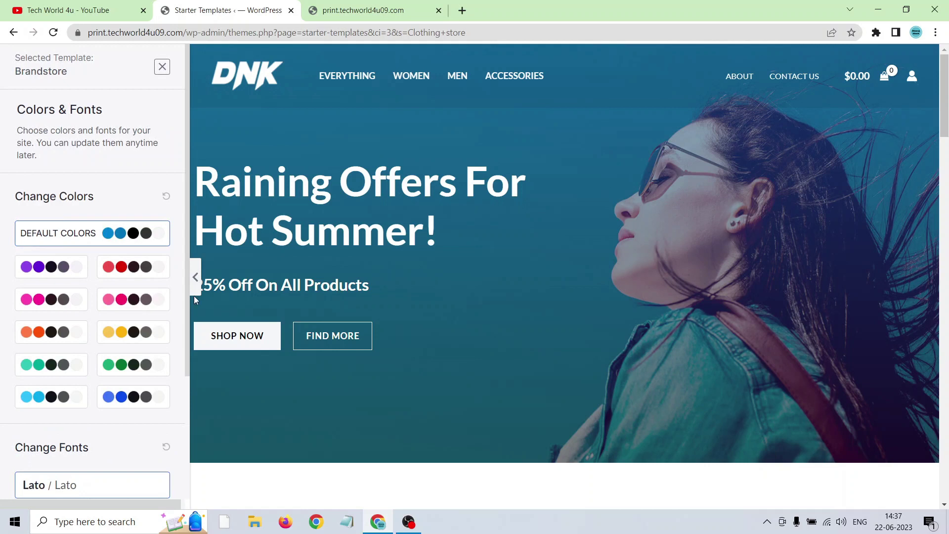
scroll(183, 291, "down", 2)
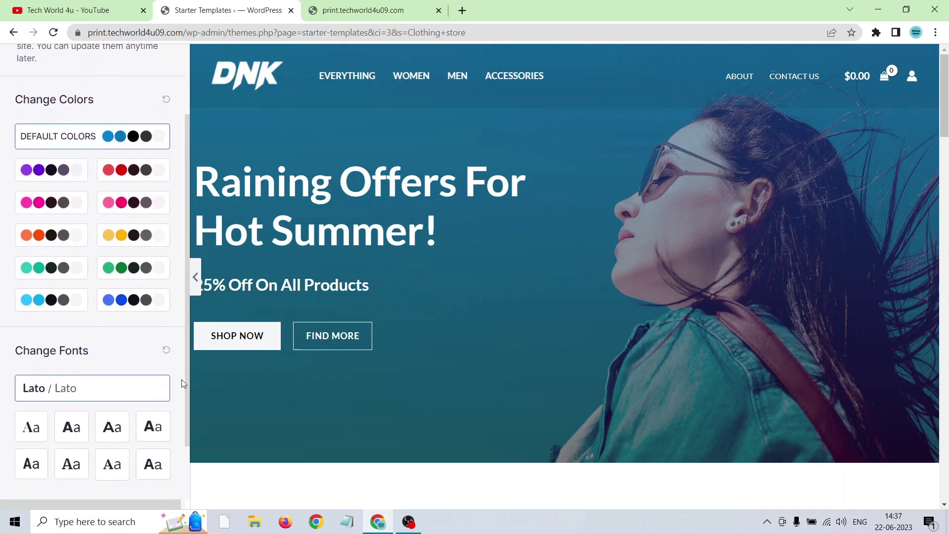
scroll(186, 399, "down", 2)
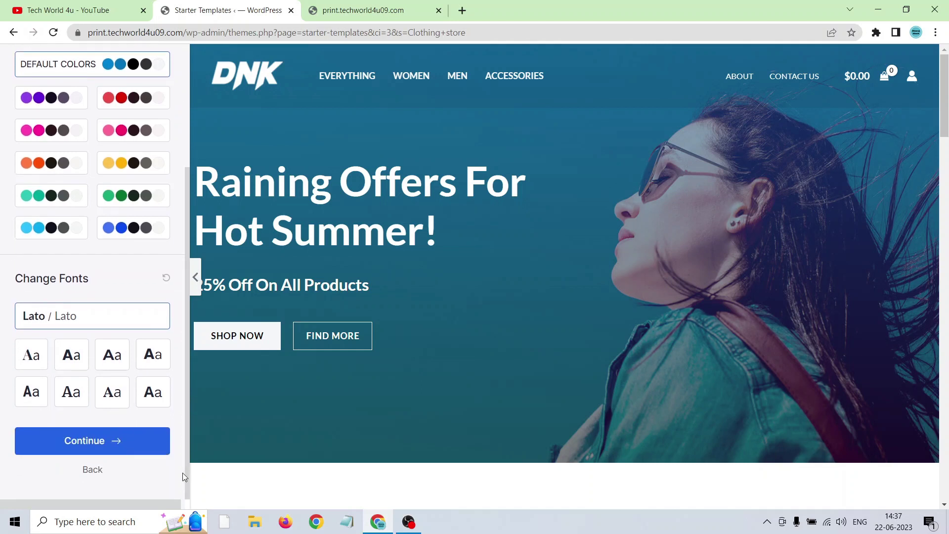
left_click(92, 445)
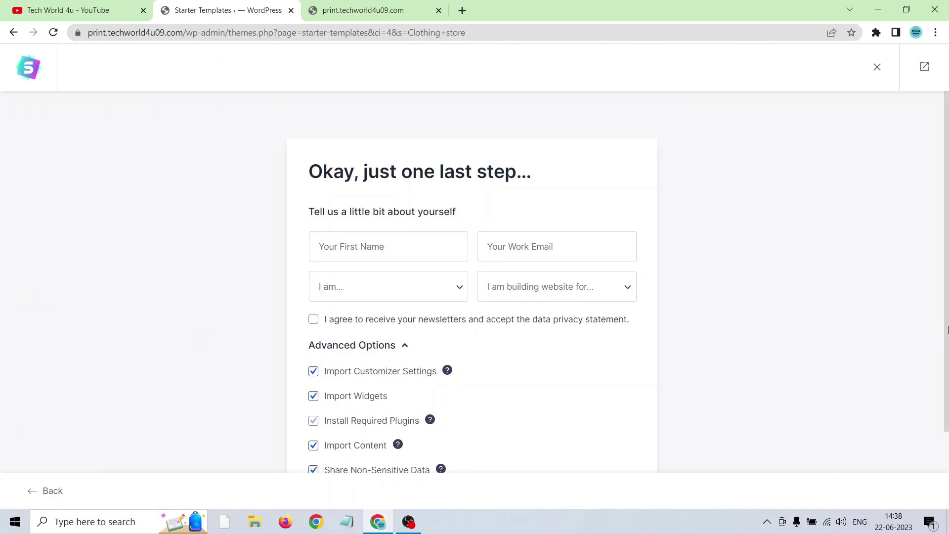
scroll(939, 356, "down", 2)
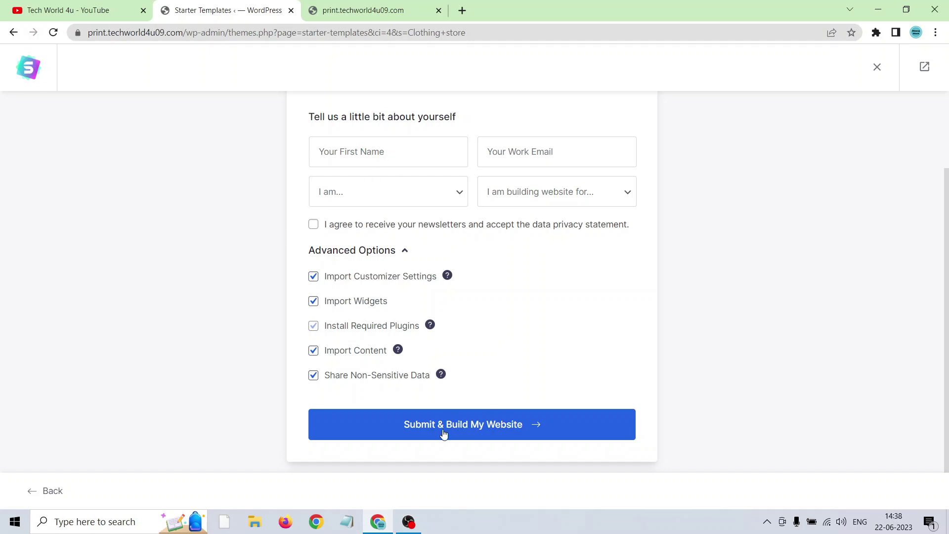
left_click(500, 434)
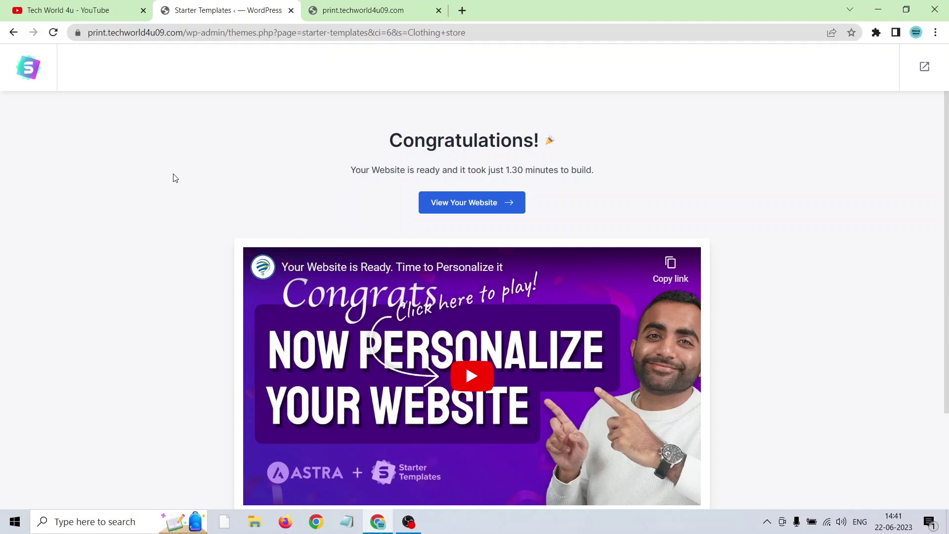
View the newly built website and look through the products on its home page
left_click(454, 213)
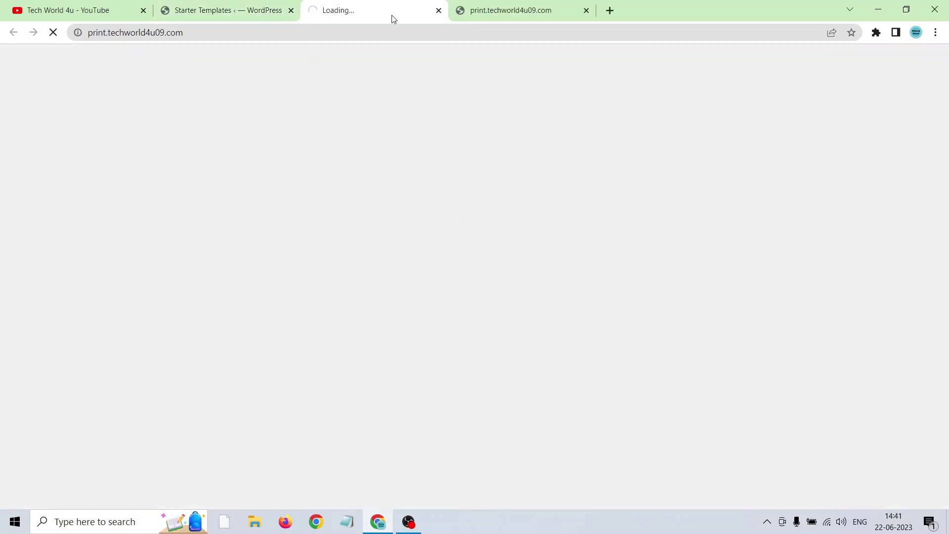
left_click(417, 36)
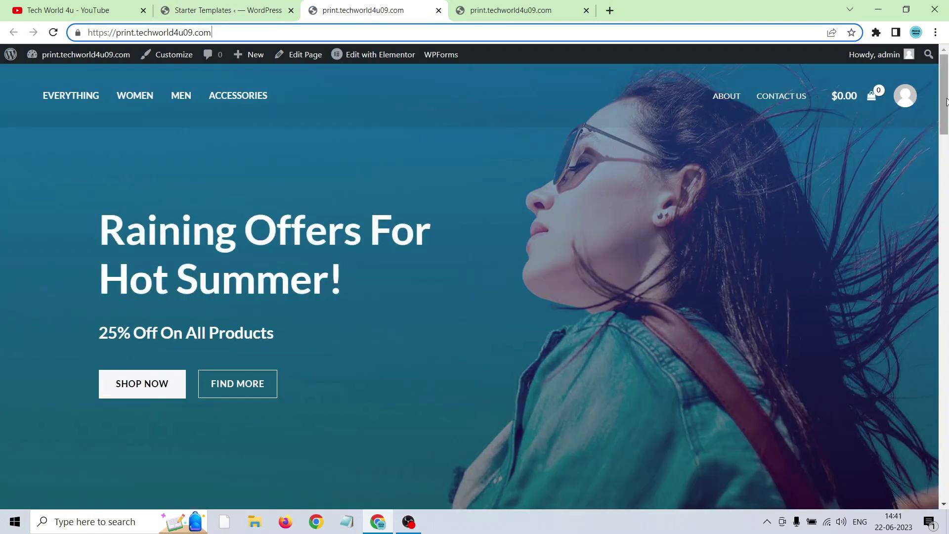
left_click_drag(947, 102, 948, 286)
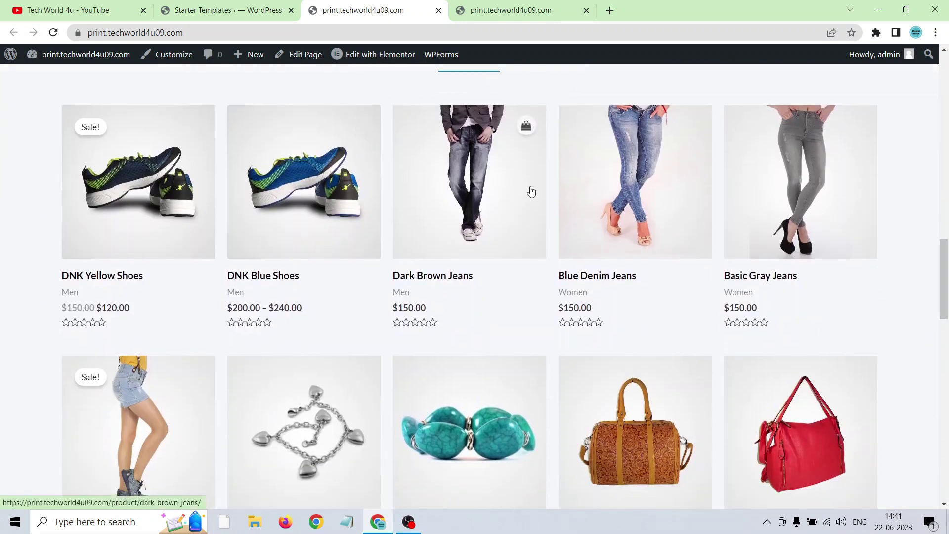
left_click_drag(947, 275, 948, 94)
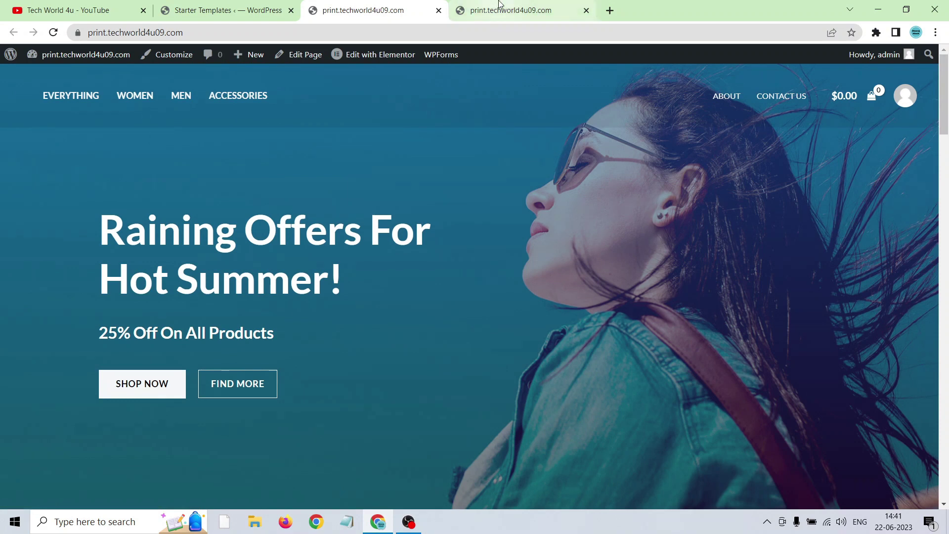
Open the site's WordPress admin dashboard at print.techworld4u09.com/wp-admin/
mouse_move(63, 58)
left_click(49, 77)
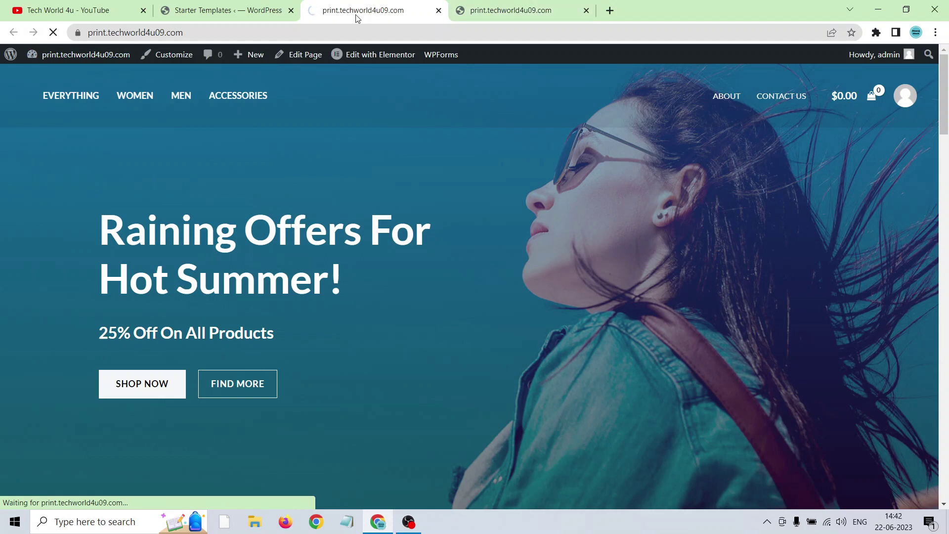
key("ctrl+l")
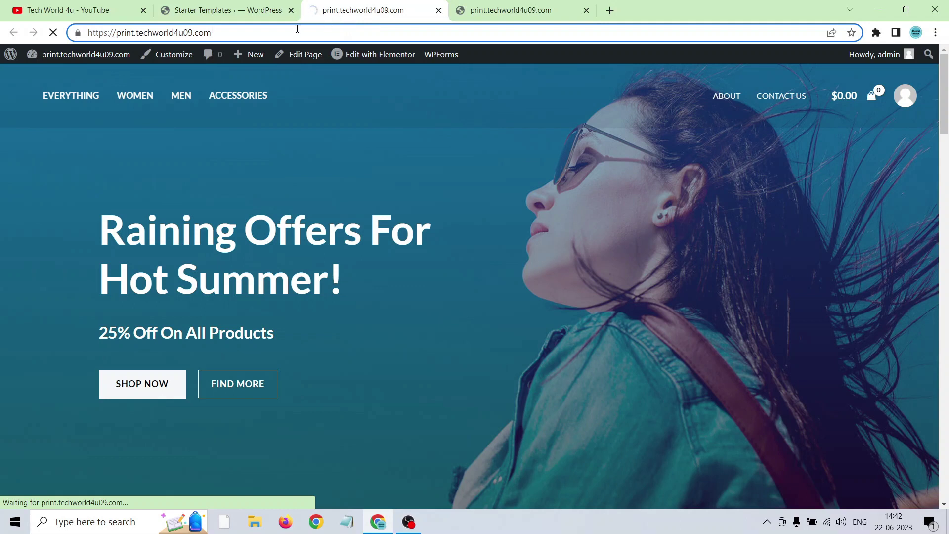
type("/wp-admin/")
key("Return")
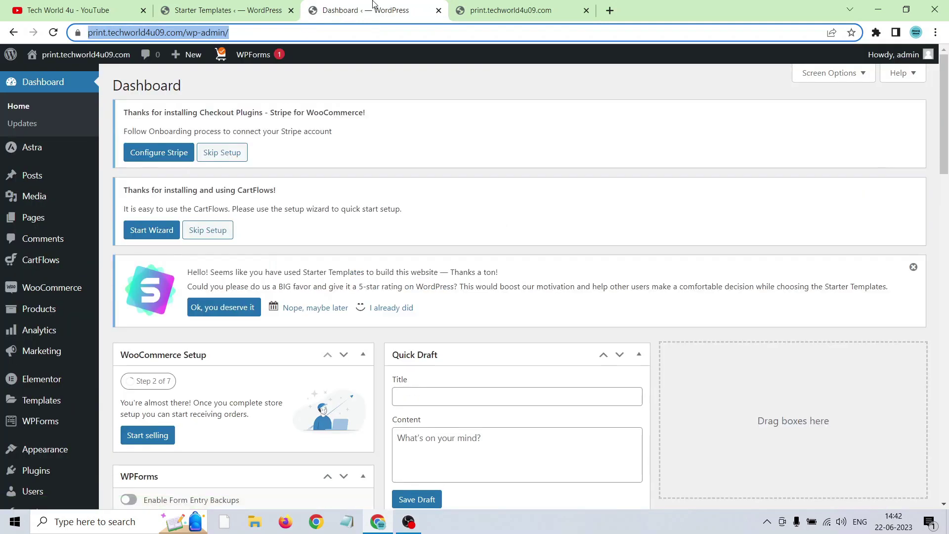
Open the general settings of WooCommerce
left_click_drag(944, 103, 945, 142)
mouse_move(79, 224)
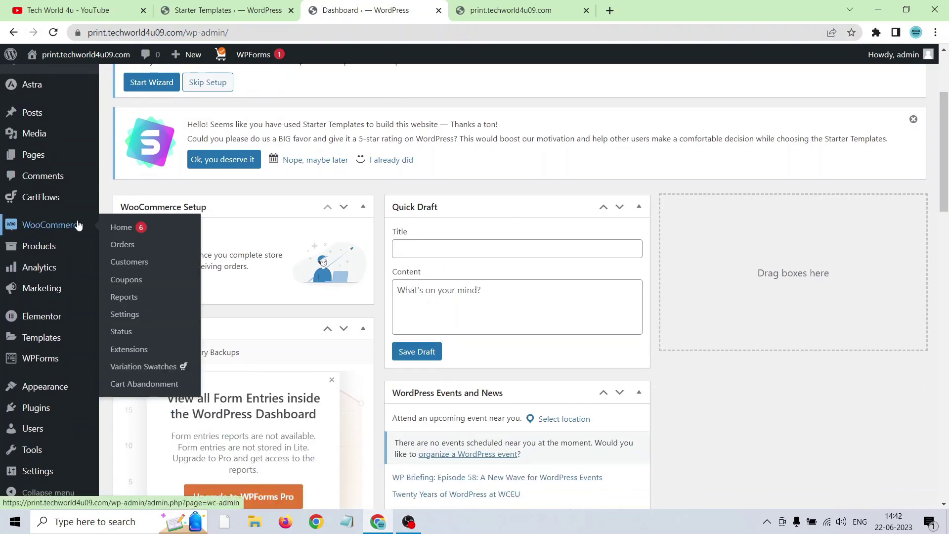
left_click(126, 314)
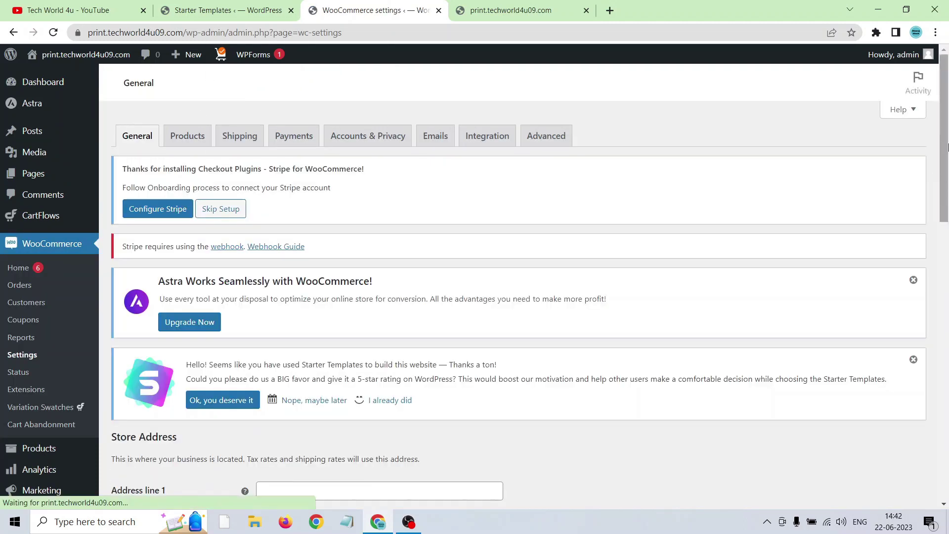
Set the store address's Country / State to India — Uttar Pradesh
scroll(436, 275, "down", 8)
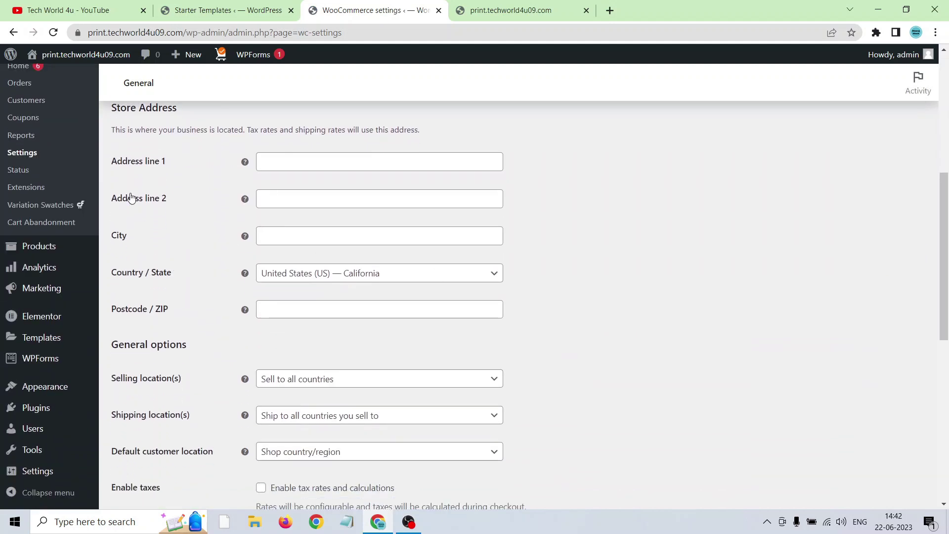
left_click(305, 158)
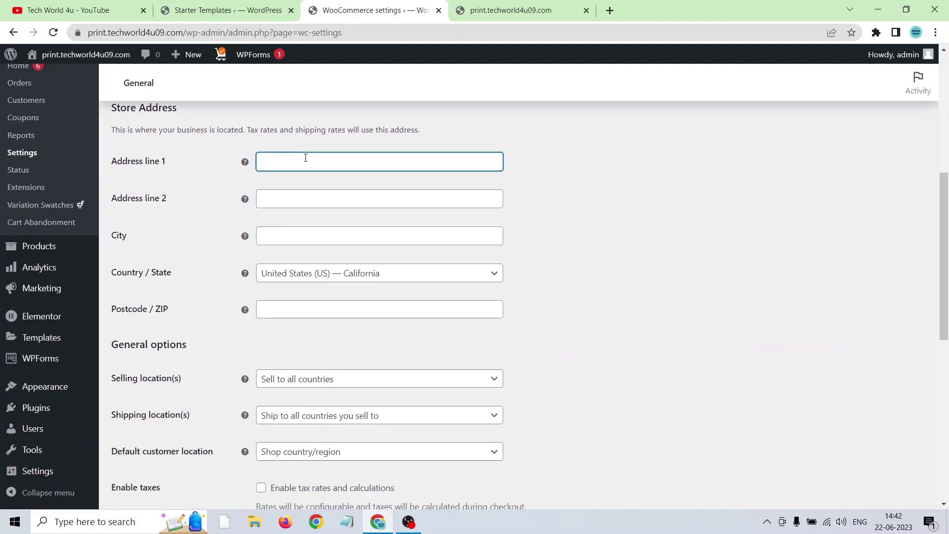
left_click(294, 236)
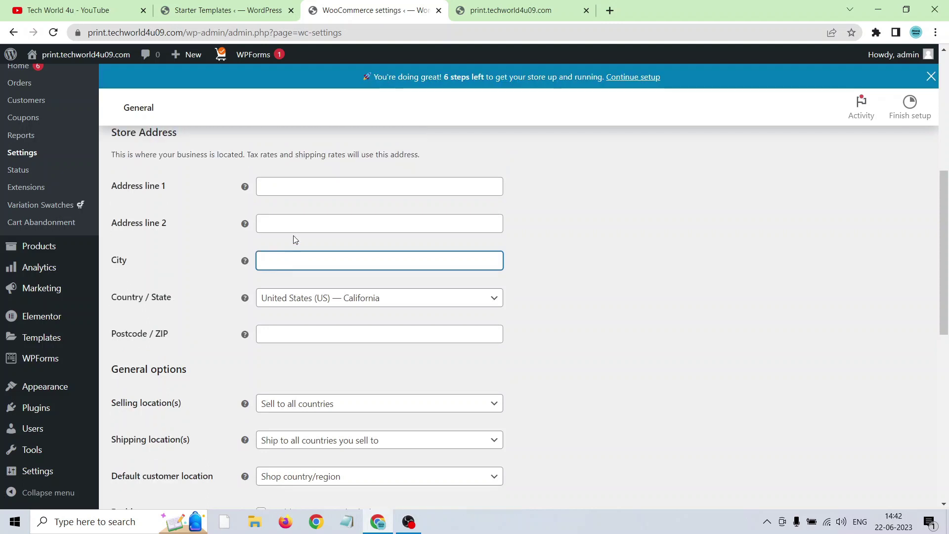
scroll(947, 205, "down", 3)
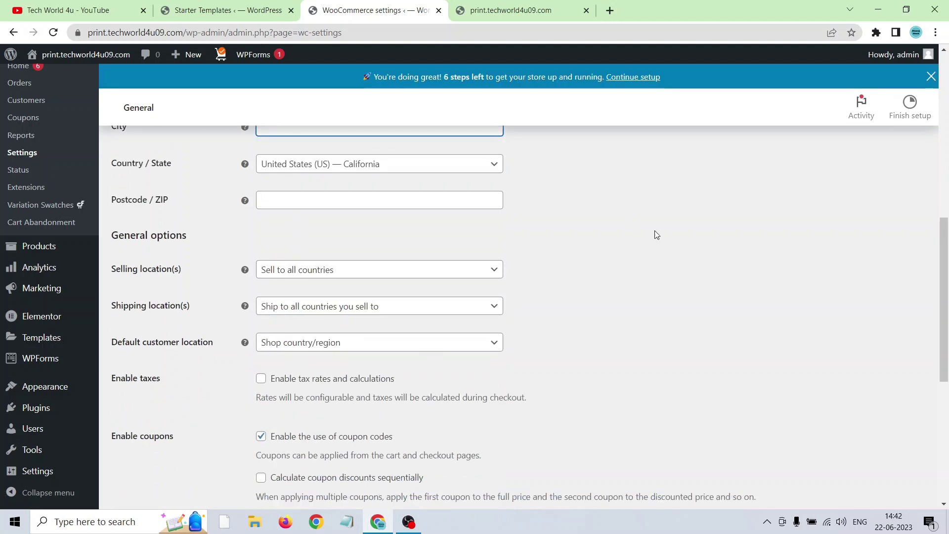
scroll(447, 223, "up", 1)
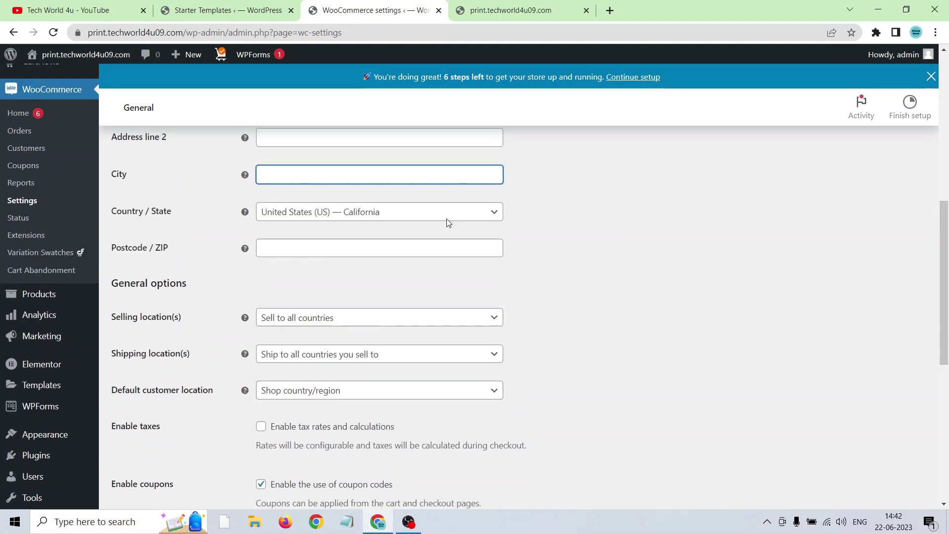
left_click(298, 214)
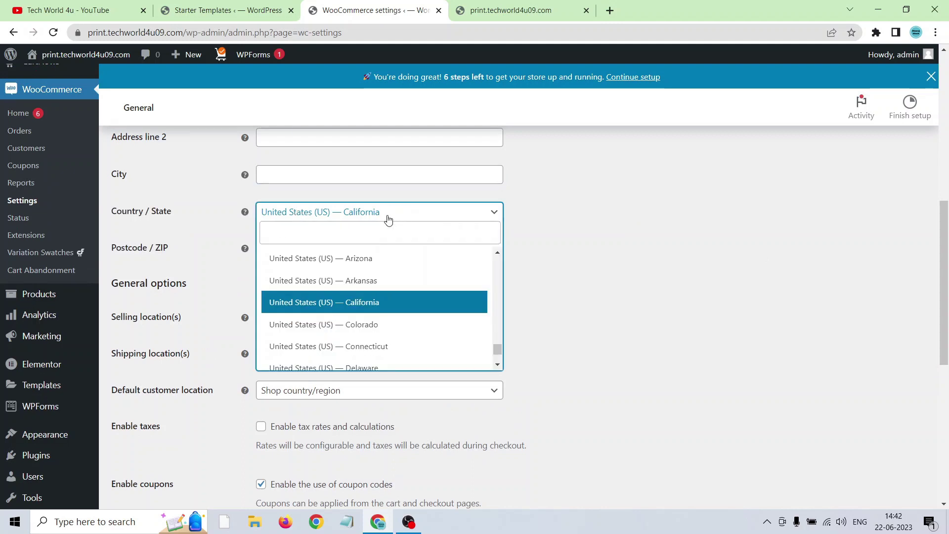
type("in")
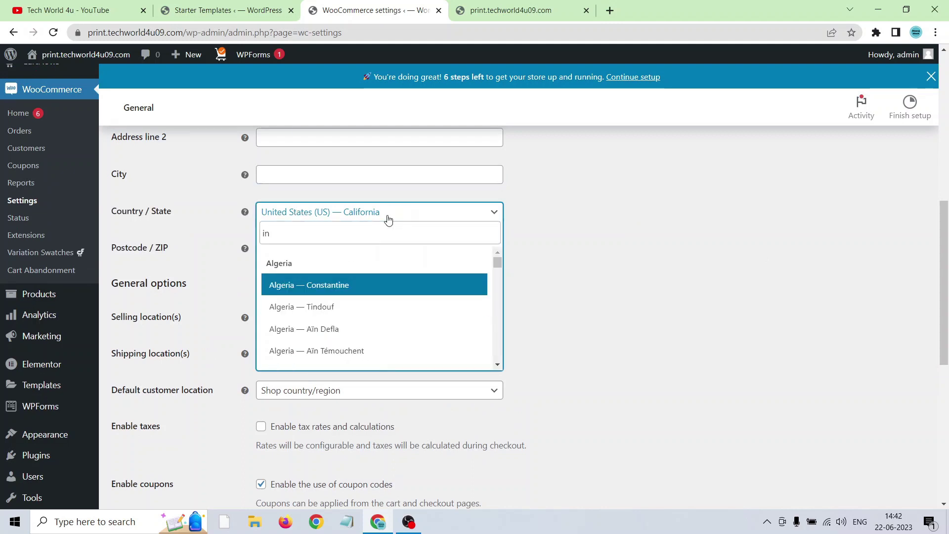
type("di")
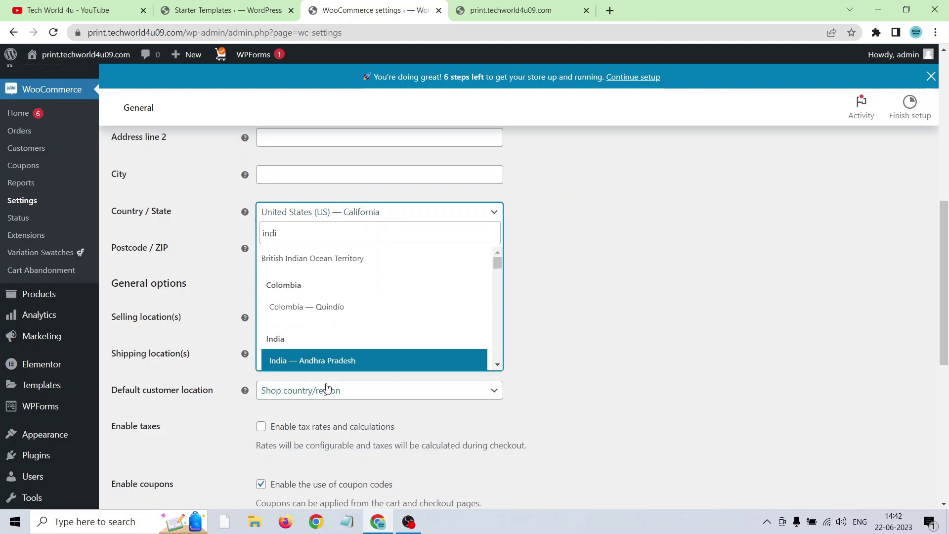
left_click_drag(499, 266, 512, 322)
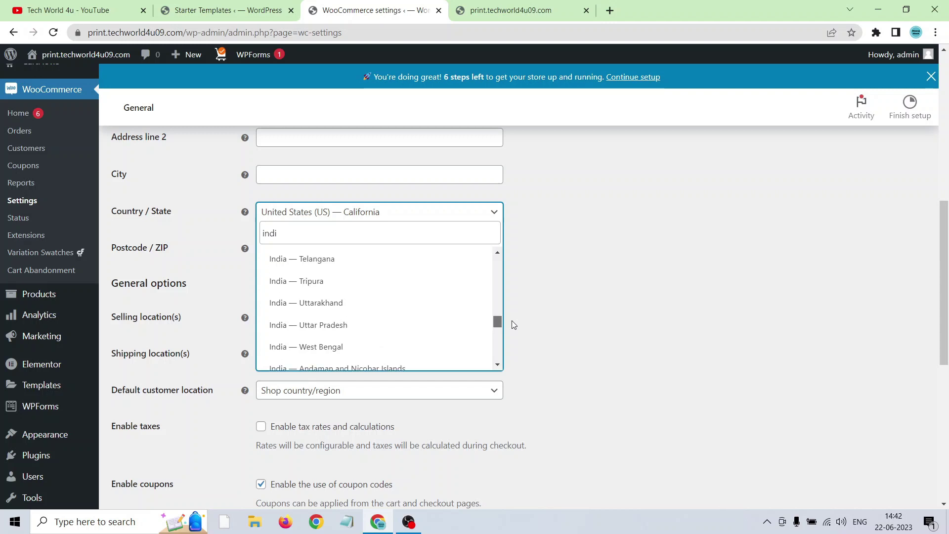
left_click(374, 328)
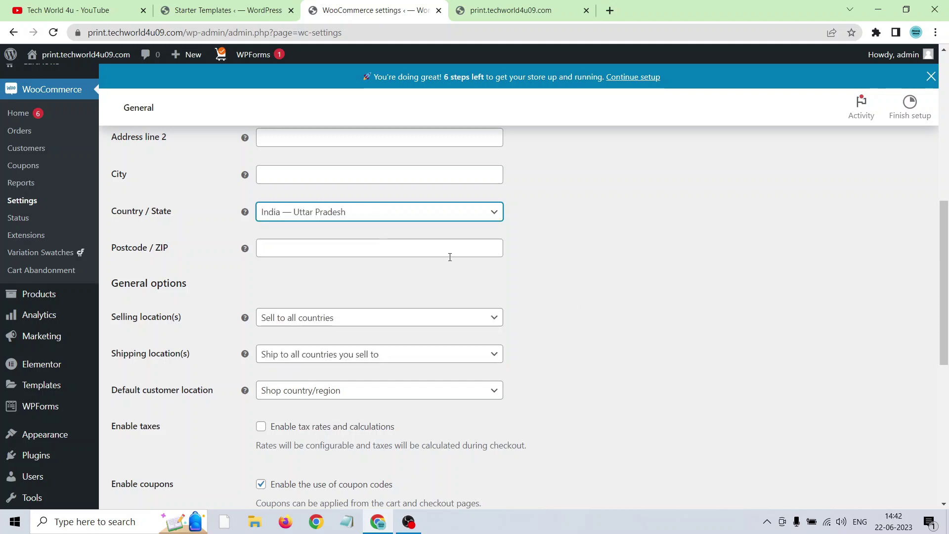
Fill in the postcode, city and address line 1 of the store address
left_click(302, 250)
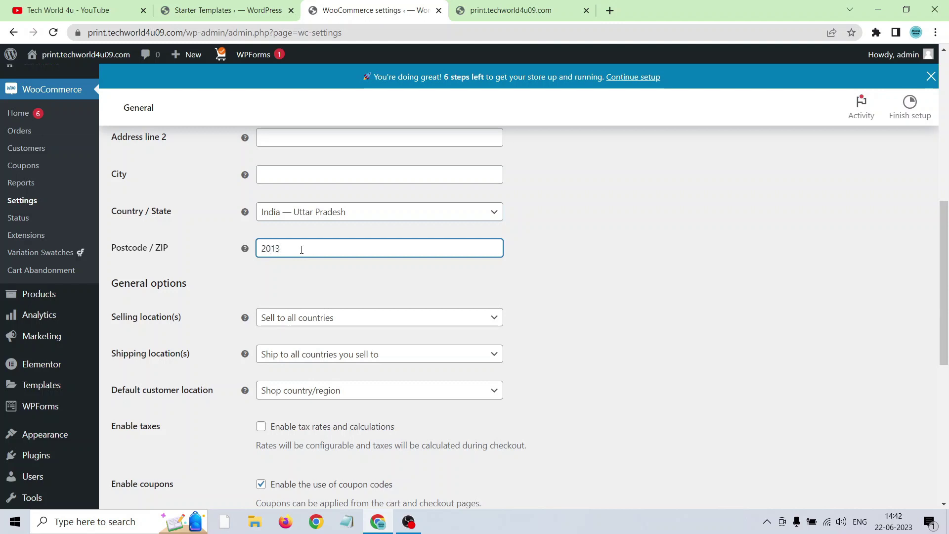
scroll(692, 267, "up", 2)
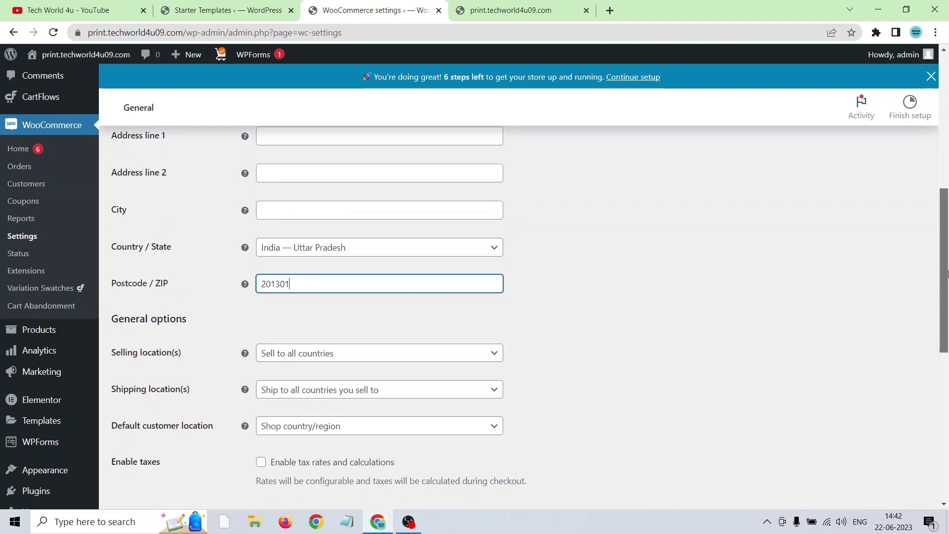
left_click(335, 285)
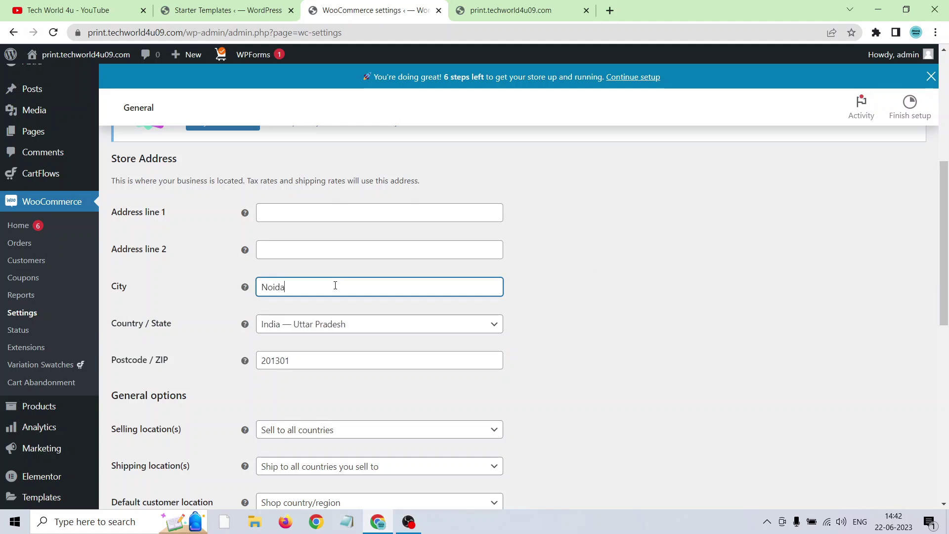
left_click(281, 215)
type("Noida")
left_click(886, 329)
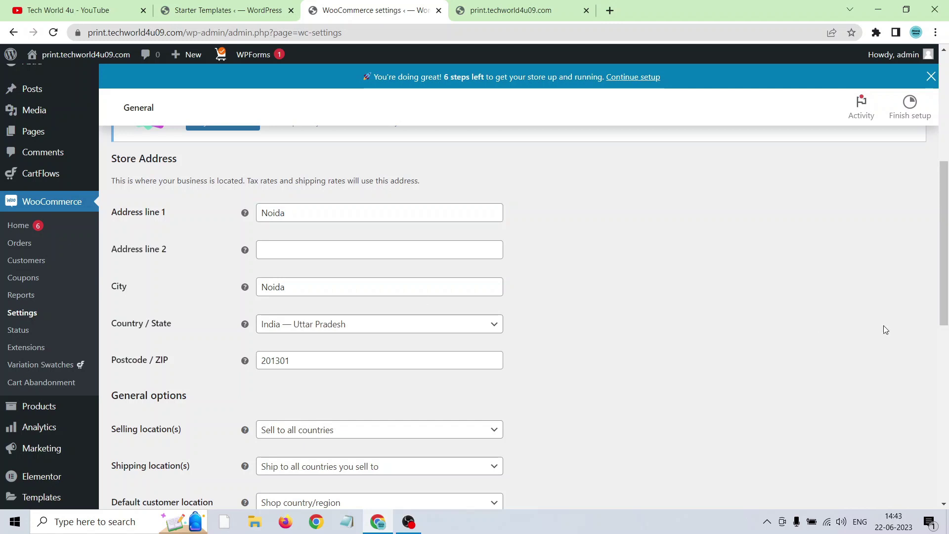
Restrict the selling locations to specific countries and choose India as the only country
scroll(948, 336, "down", 4)
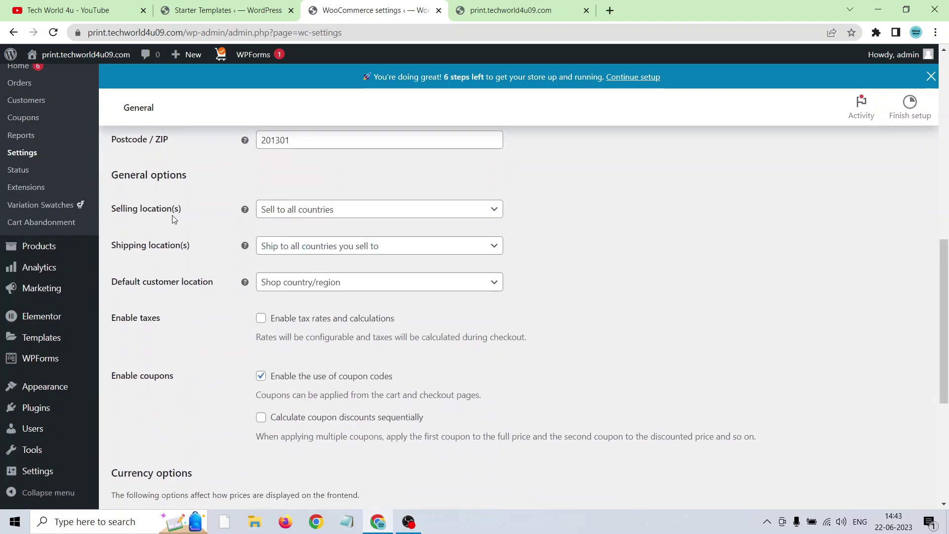
left_click(330, 210)
scroll(330, 209, "up", 1)
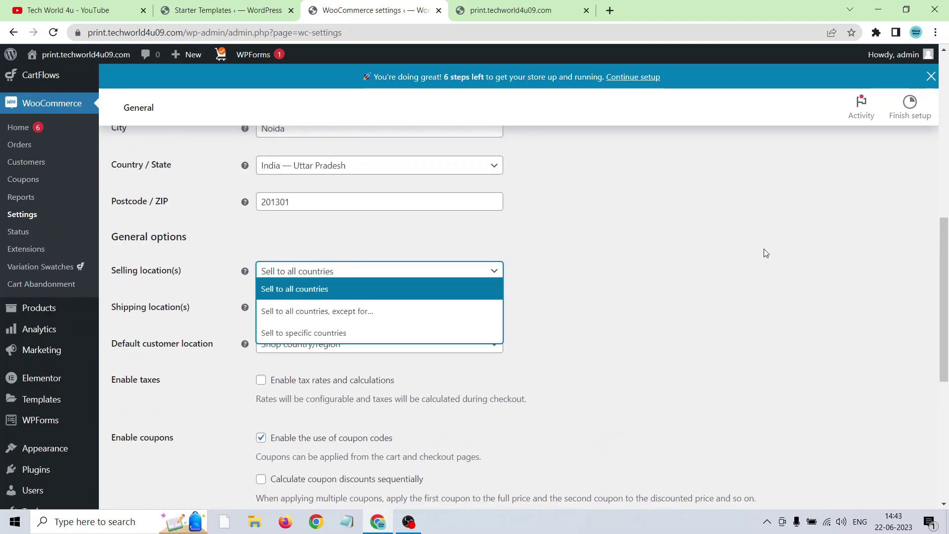
left_click(793, 254)
scroll(619, 247, "down", 1)
left_click(291, 202)
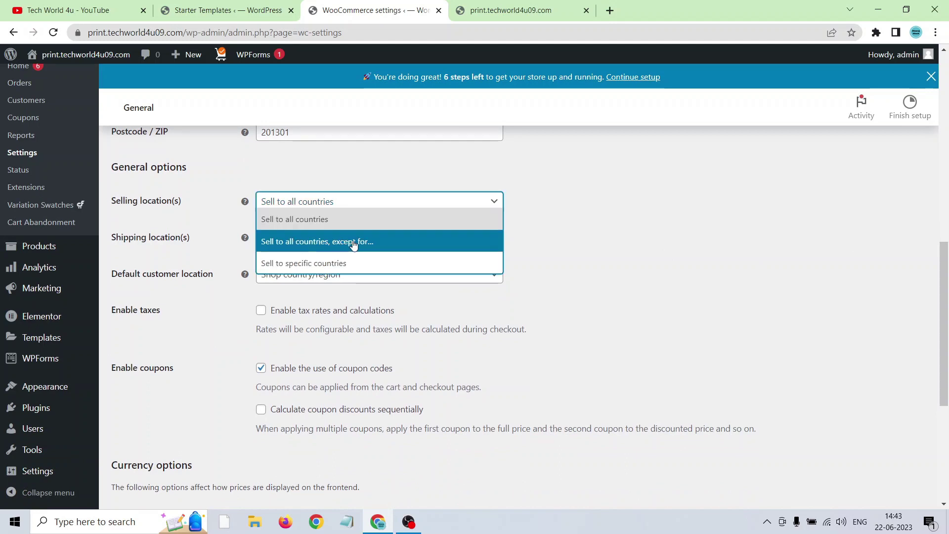
left_click(291, 265)
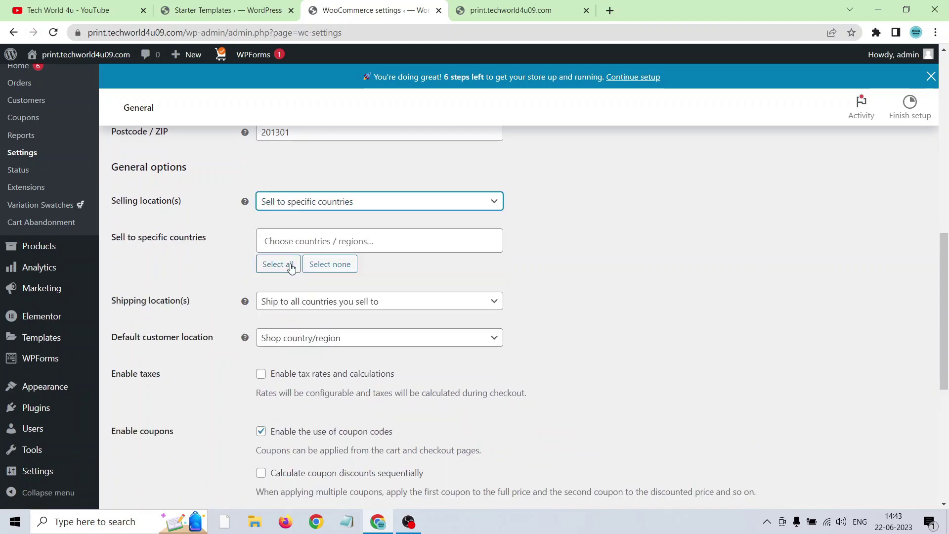
left_click(305, 239)
type("india")
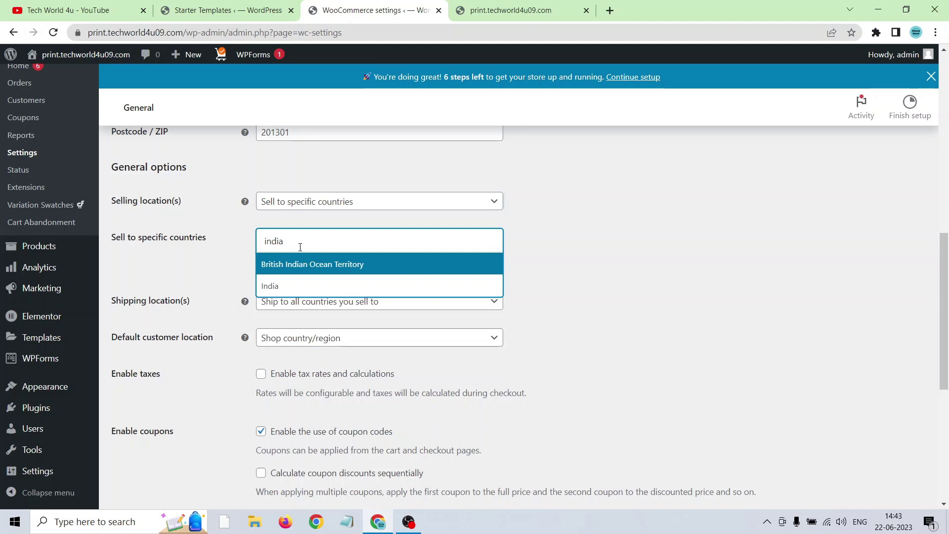
left_click(289, 285)
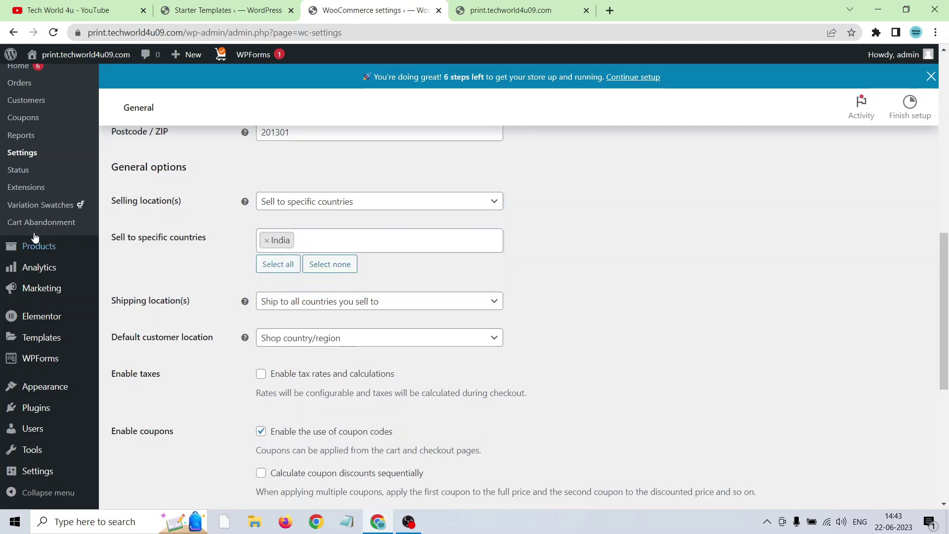
Limit the shipping locations to specific countries only and choose India
scroll(945, 309, "down", 1)
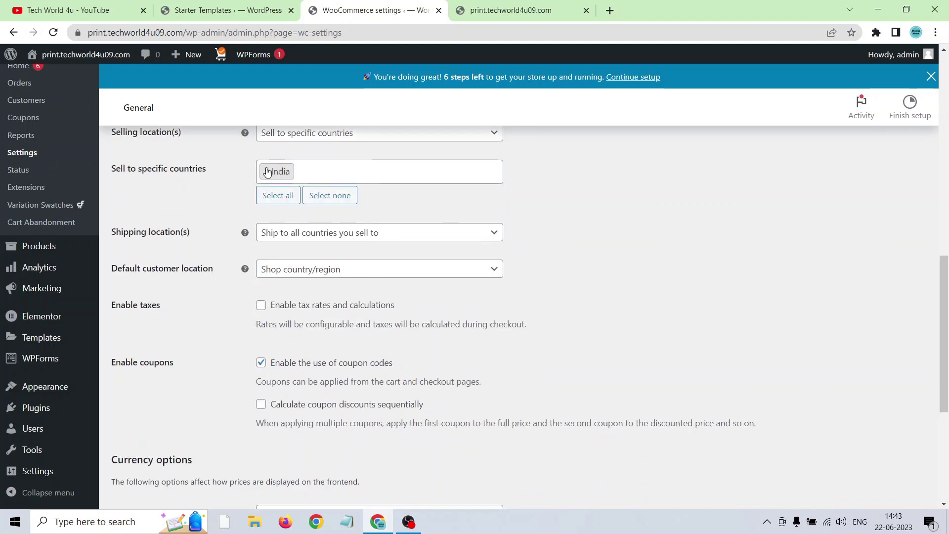
left_click(309, 239)
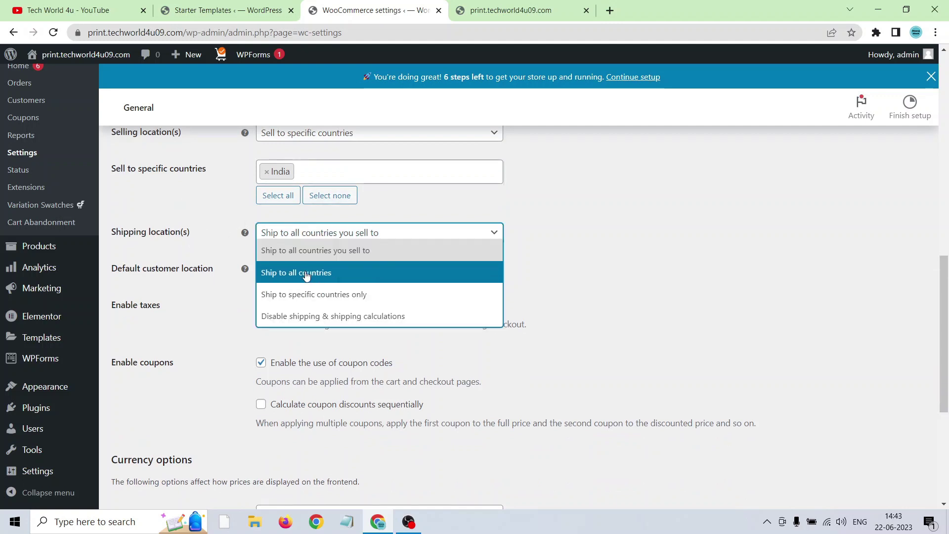
left_click(328, 299)
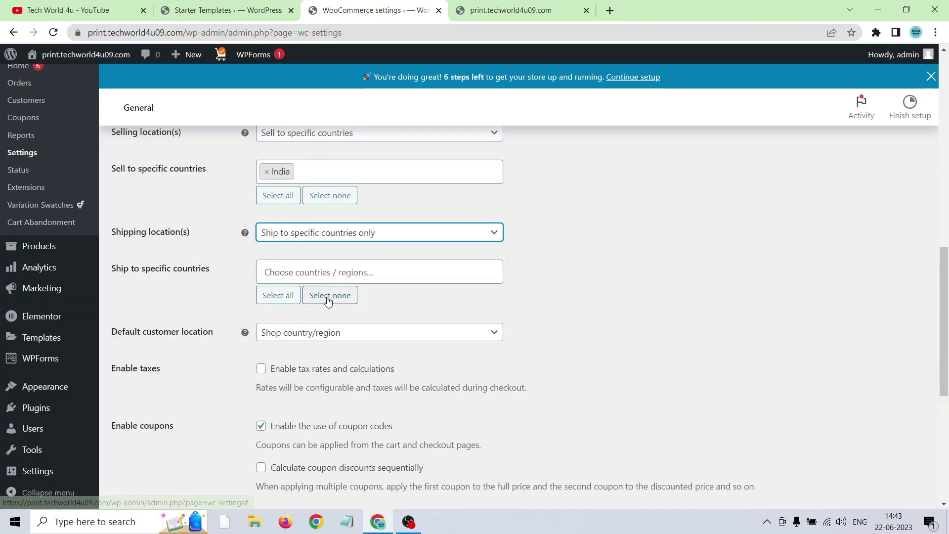
left_click(289, 270)
type("ind")
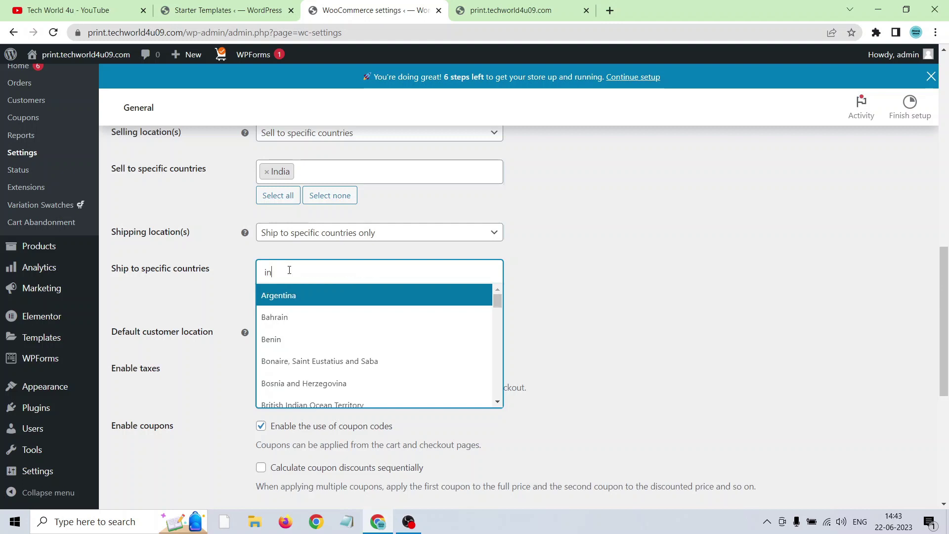
left_click(283, 316)
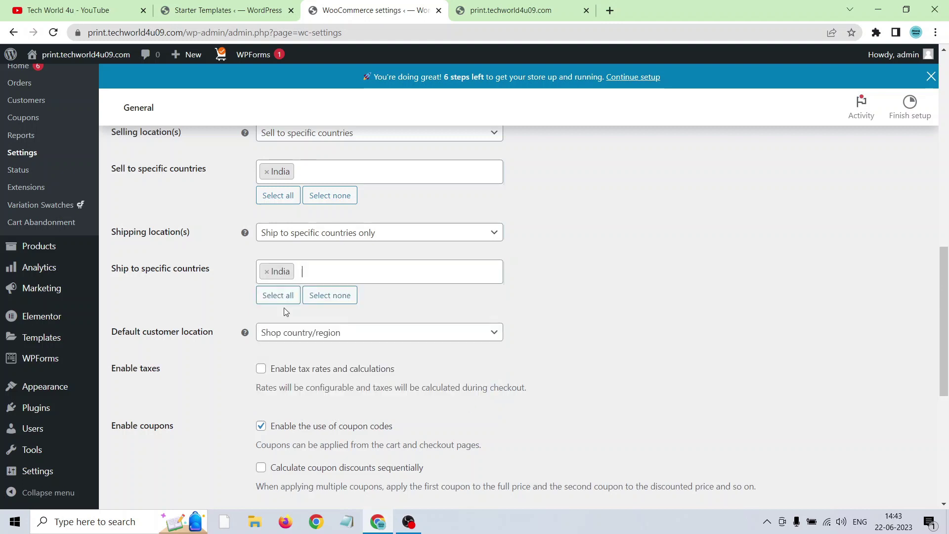
Choose Shop country/region as the default customer location
scroll(162, 266, "down", 2)
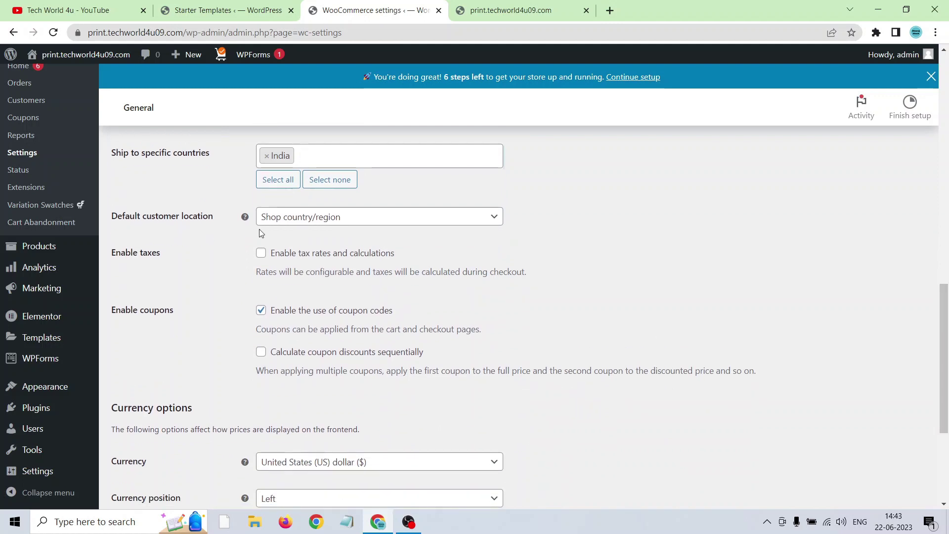
left_click(293, 218)
left_click(281, 262)
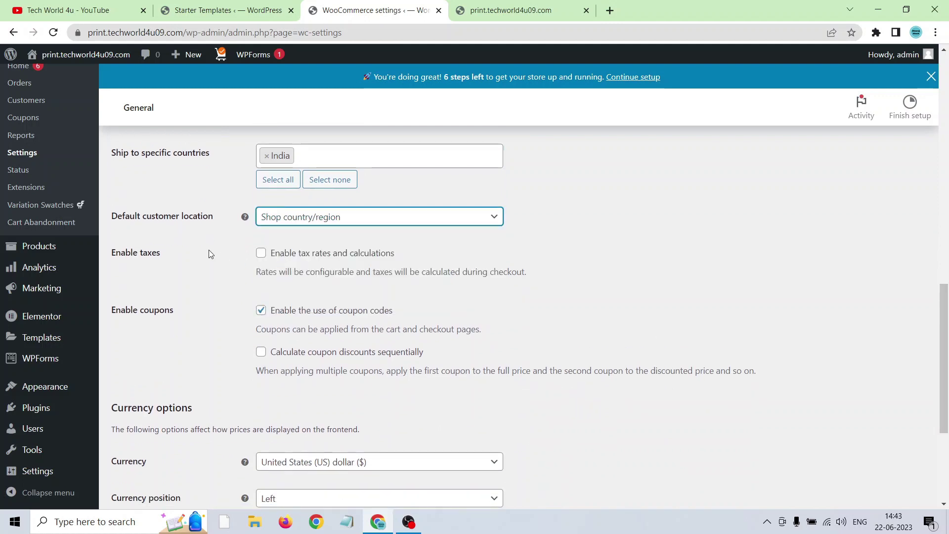
Set the store currency to Indian rupee (₹) and save the general settings
scroll(631, 310, "down", 1)
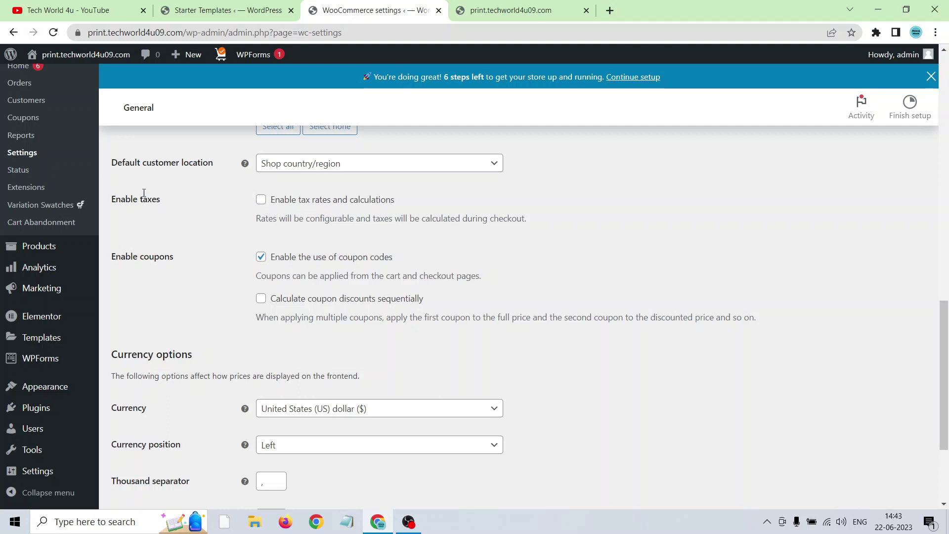
scroll(905, 326, "down", 1)
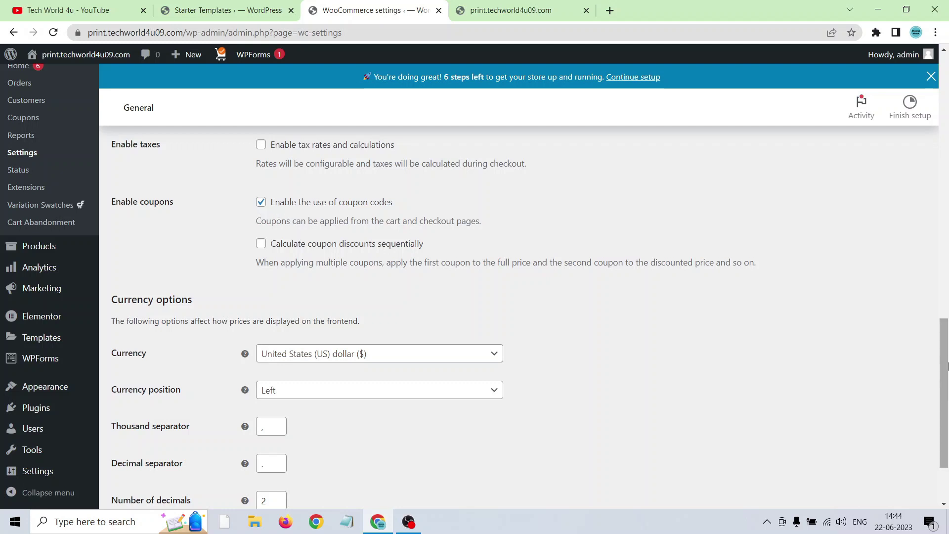
scroll(948, 366, "down", 2)
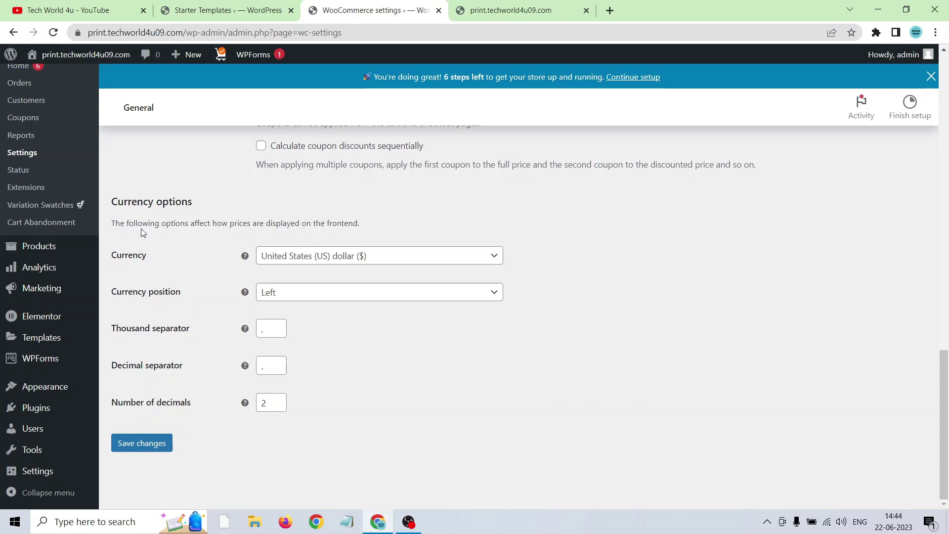
left_click(322, 256)
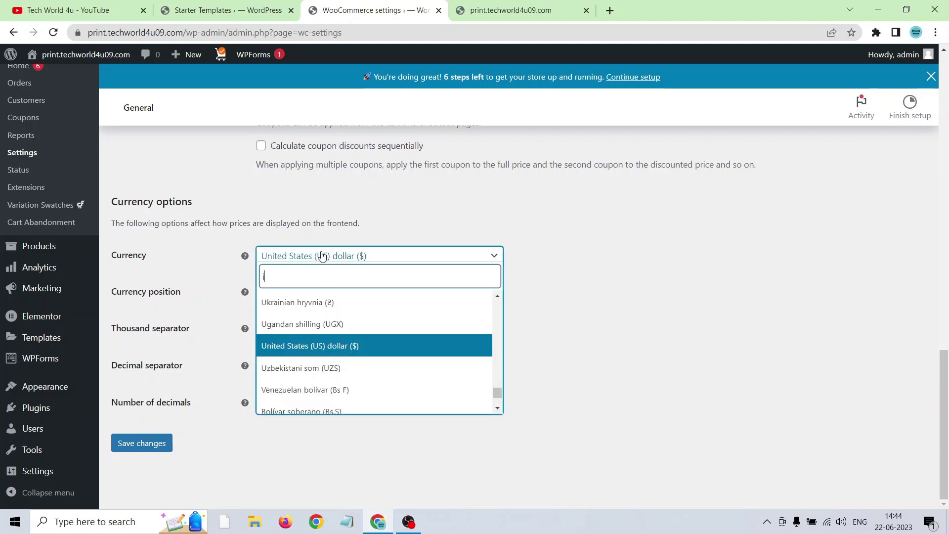
type("inr")
key("BackSpace")
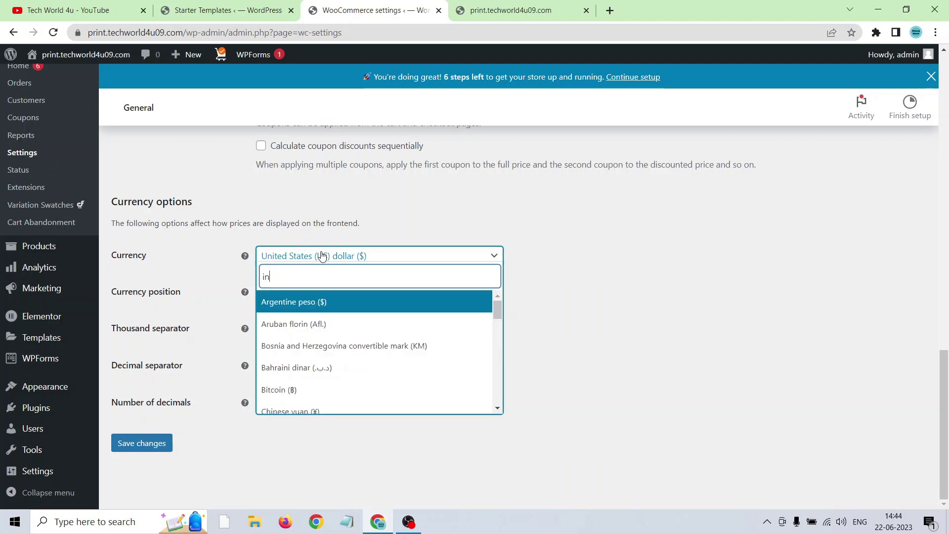
left_click_drag(498, 314, 501, 342)
left_click(365, 330)
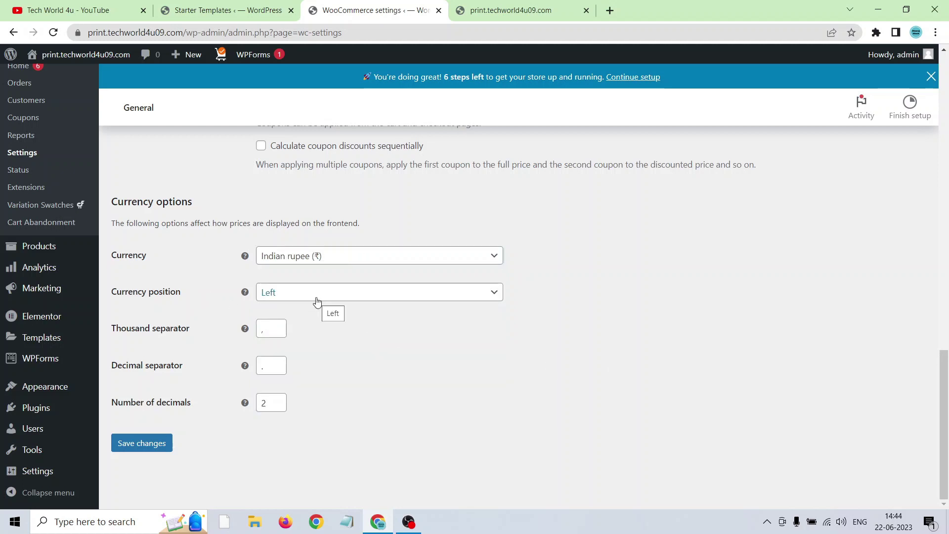
left_click(137, 446)
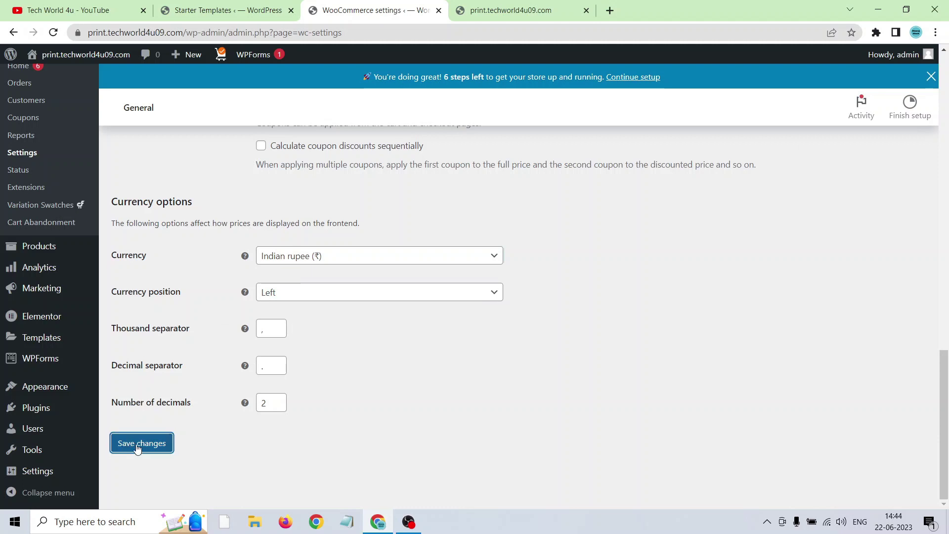
Open the Products section of the WooCommerce settings
scroll(923, 309, "up", 15)
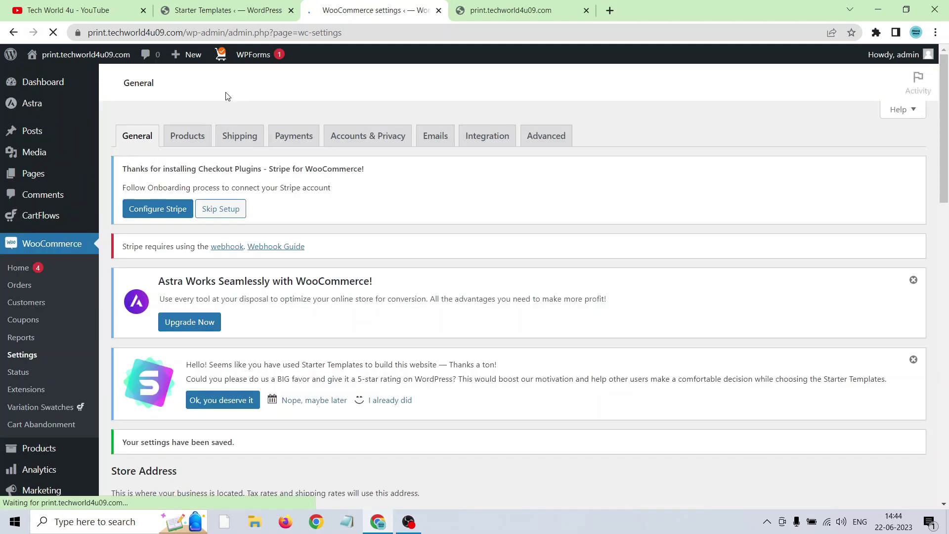
mouse_move(946, 191)
left_mouse_down()
mouse_move(945, 428)
mouse_move(946, 193)
left_mouse_up()
left_click(194, 139)
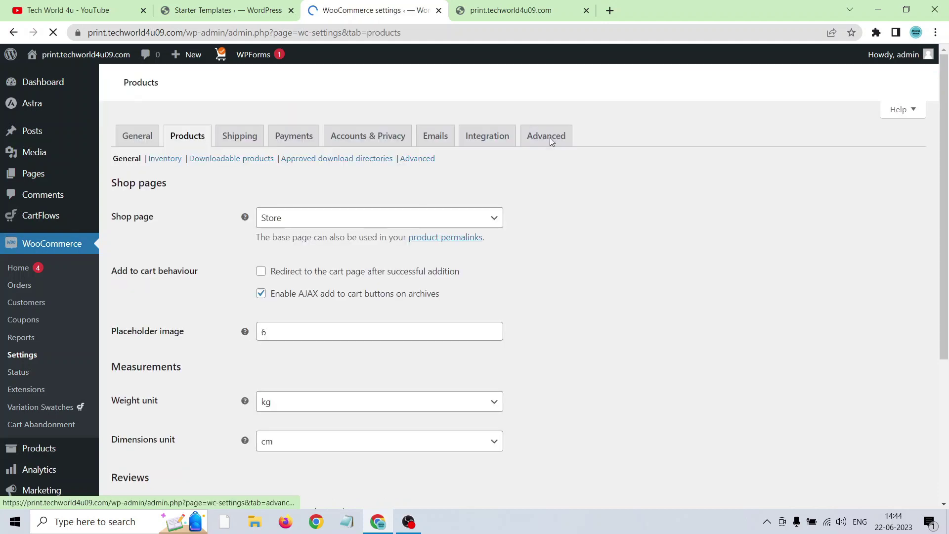
Review the shop page, add-to-cart, measurement and review options for products, and save the product settings
scroll(307, 217, "down", 7)
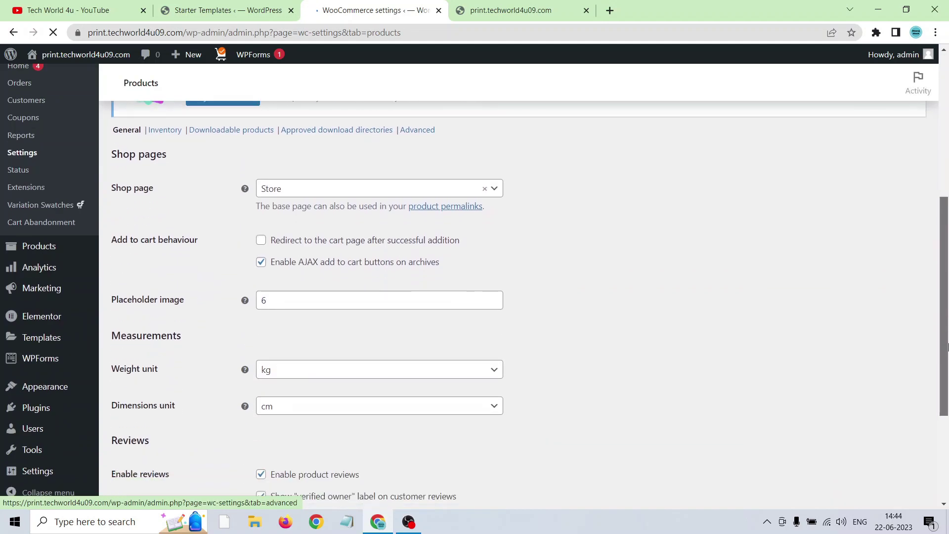
scroll(307, 217, "up", 2)
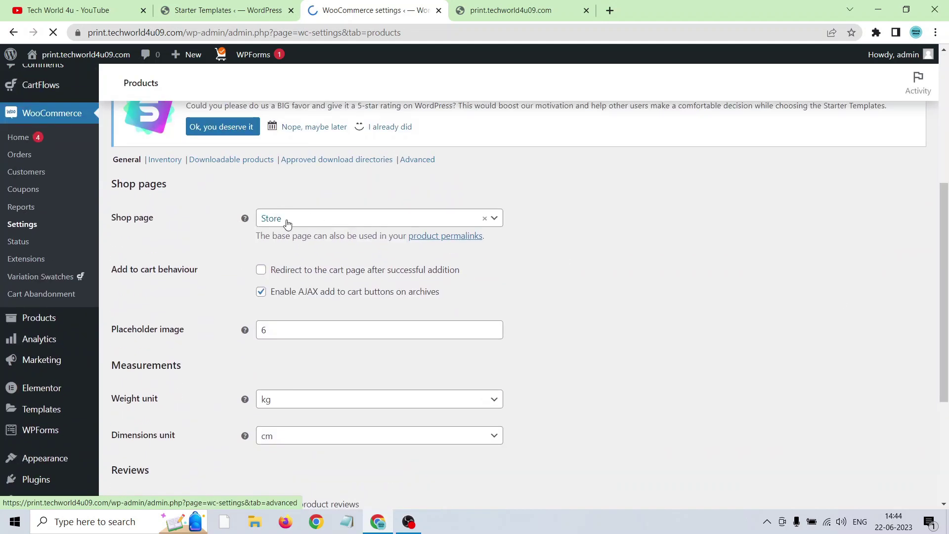
left_click(278, 222)
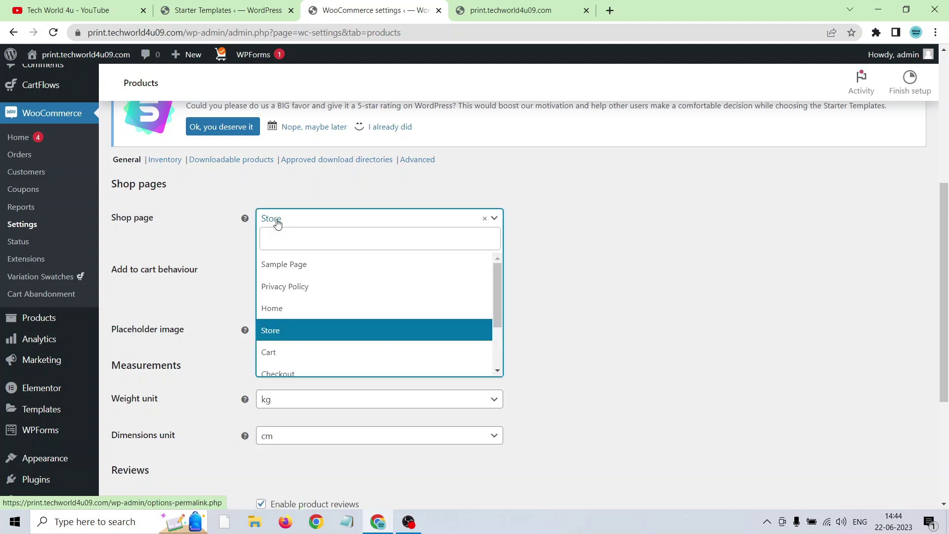
left_click_drag(498, 296, 502, 399)
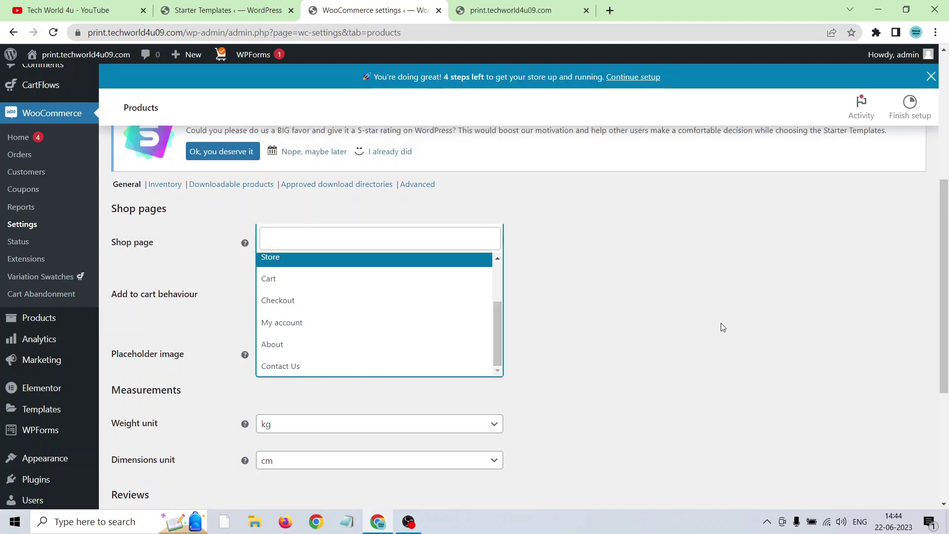
left_click(742, 327)
left_click_drag(948, 302, 948, 350)
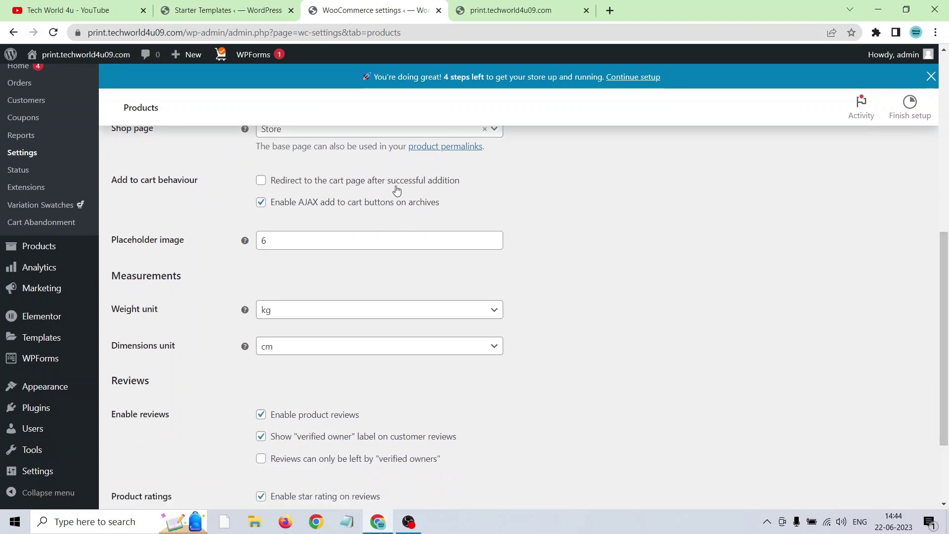
left_click_drag(947, 318, 926, 303)
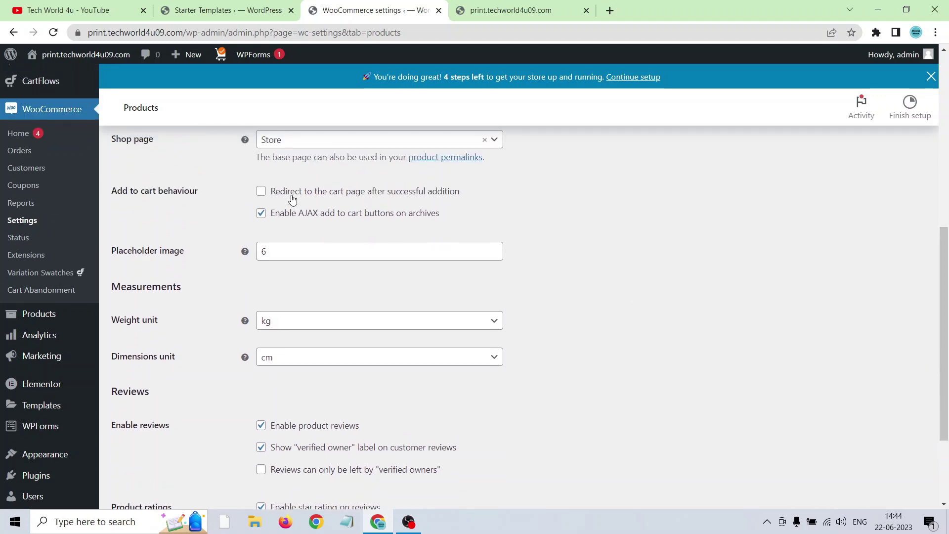
scroll(111, 218, "down", 1)
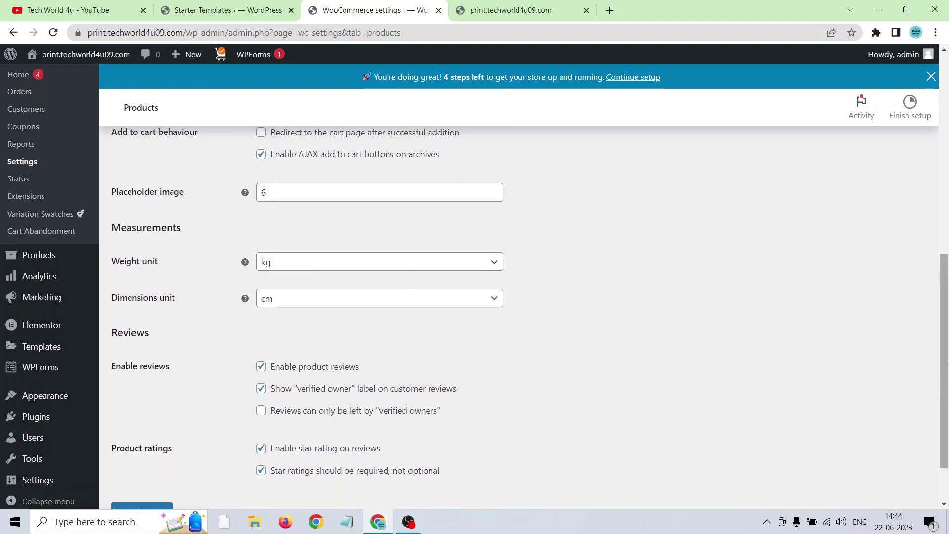
left_click_drag(948, 405, 948, 437)
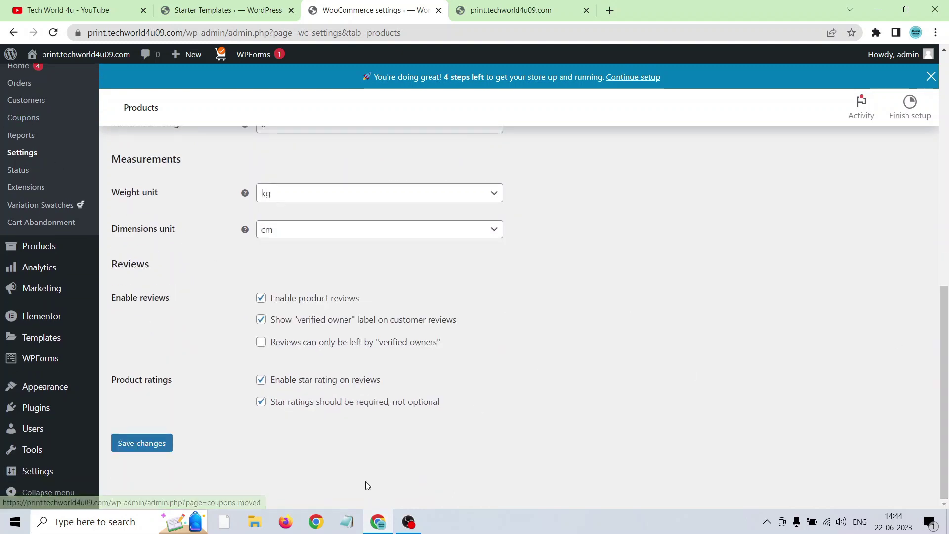
left_click(136, 444)
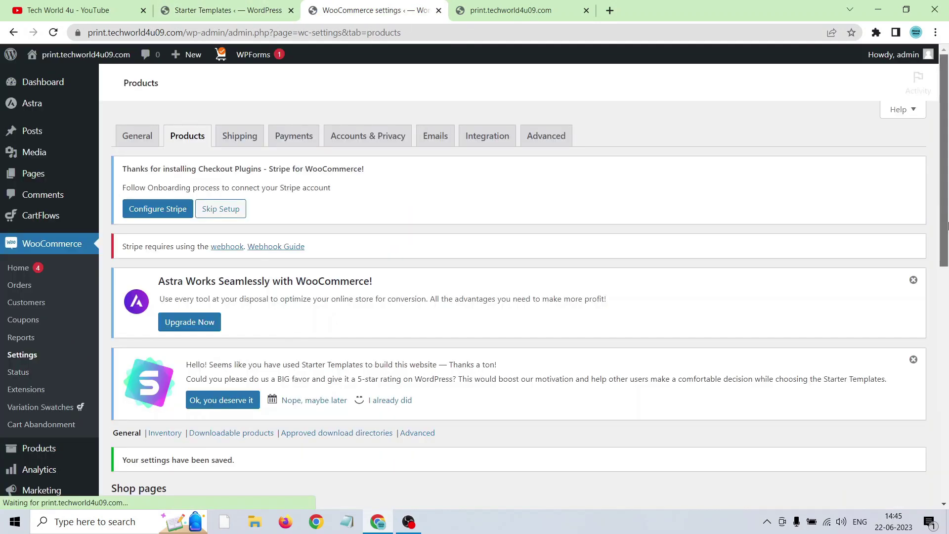
Open the Shipping section of the WooCommerce settings and examine the shipping zones area
left_click(239, 143)
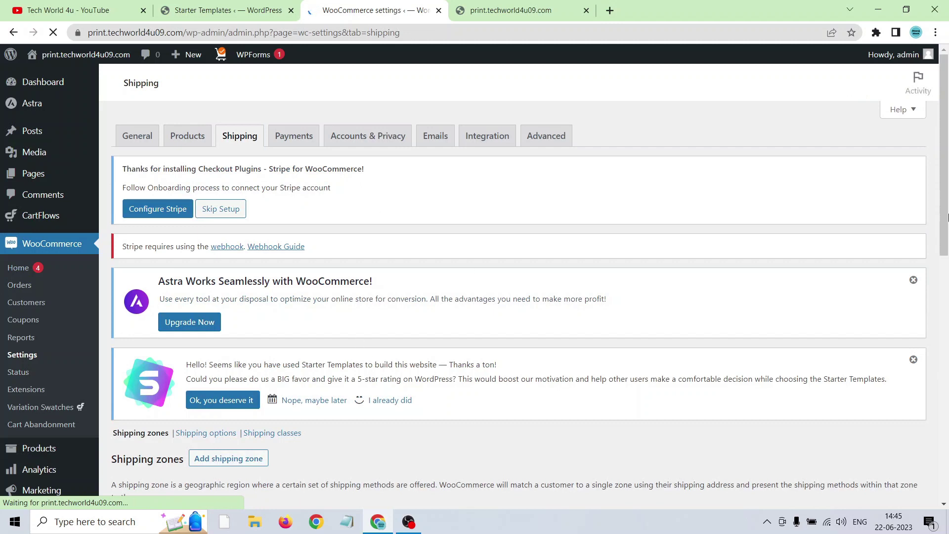
left_click_drag(948, 218, 948, 480)
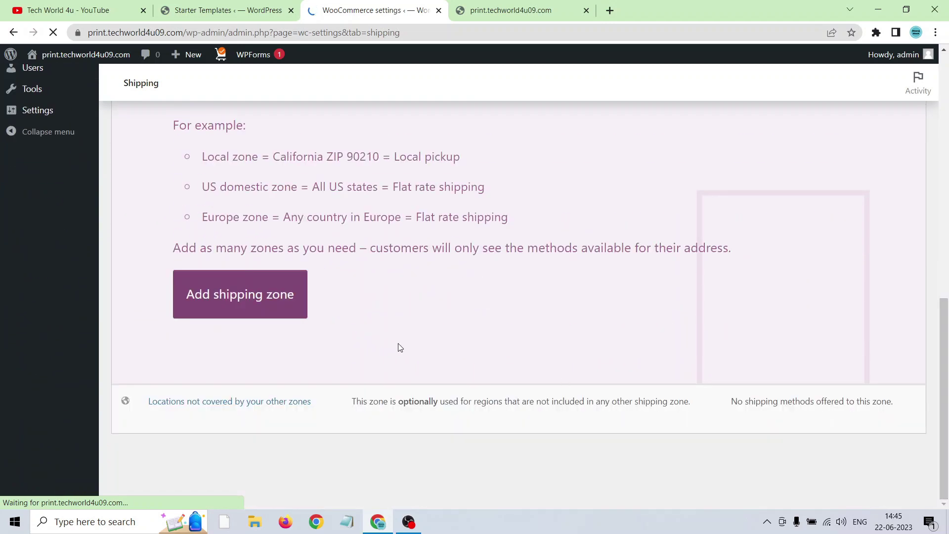
left_click_drag(948, 394, 948, 290)
scroll(905, 221, "up", 5)
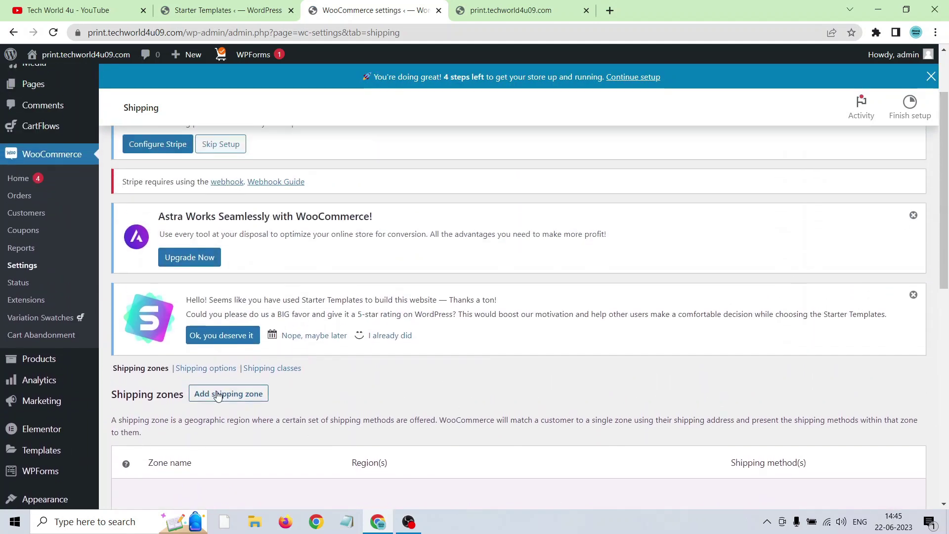
left_click_drag(948, 238, 948, 200)
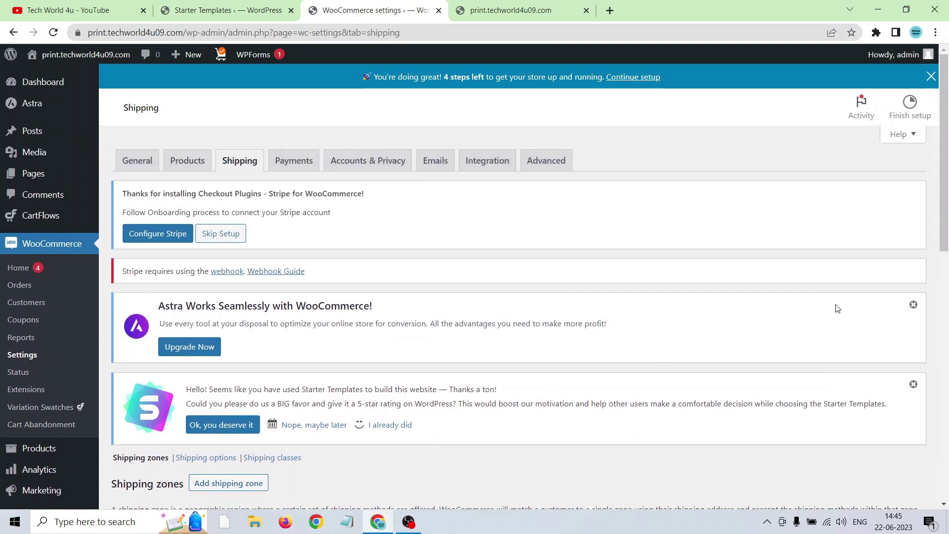
Review the shipping zones overview and open the Payments section of the WooCommerce settings
scroll(735, 373, "down", 7)
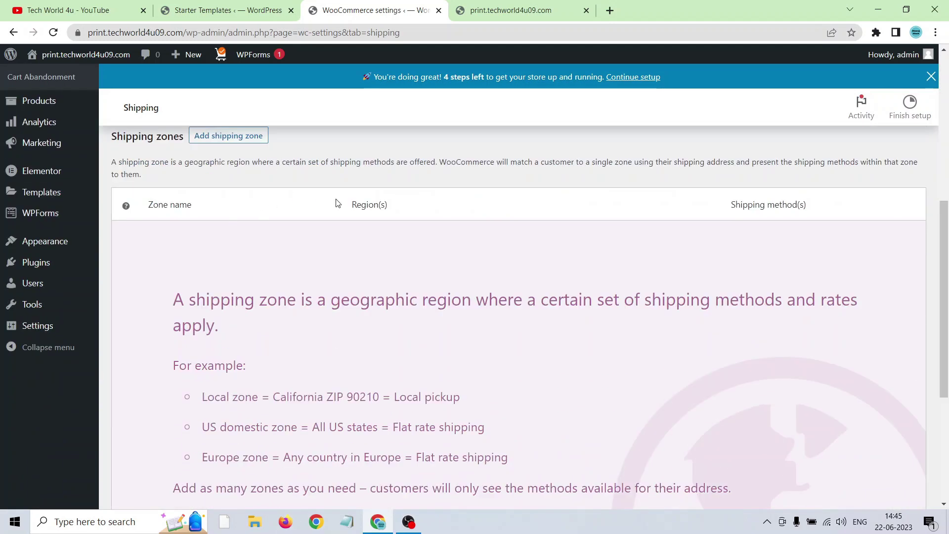
scroll(935, 219, "up", 3)
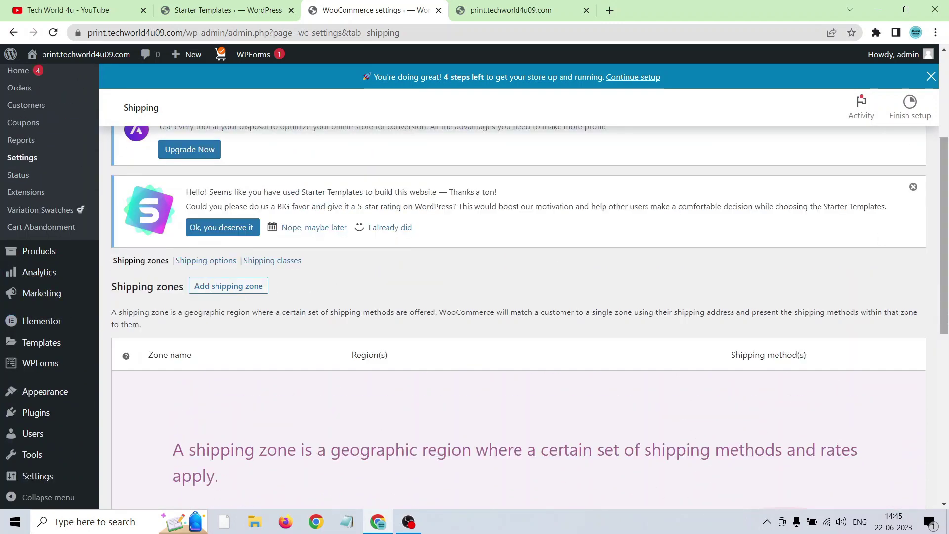
scroll(887, 353, "up", 4)
left_click(293, 147)
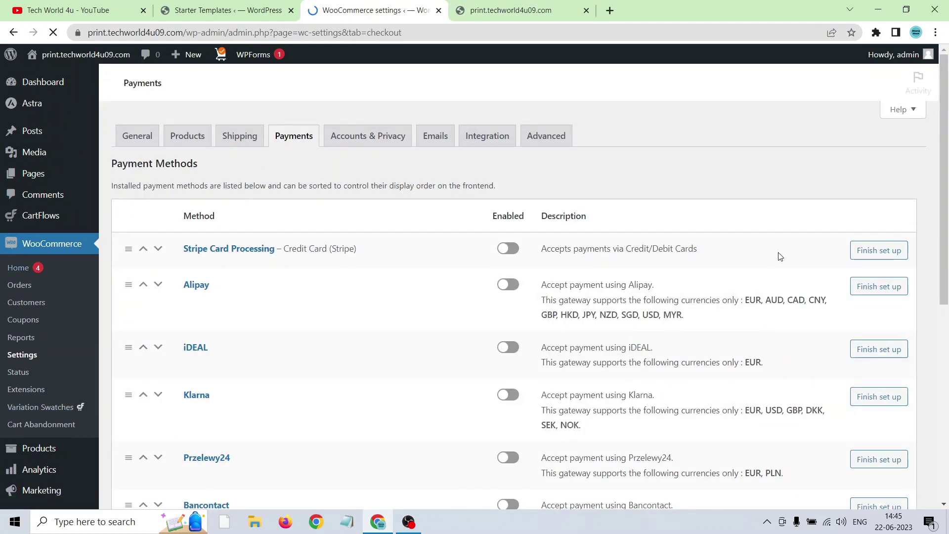
Enable the Cash on delivery payment method and save the payment settings
scroll(780, 256, "down", 13)
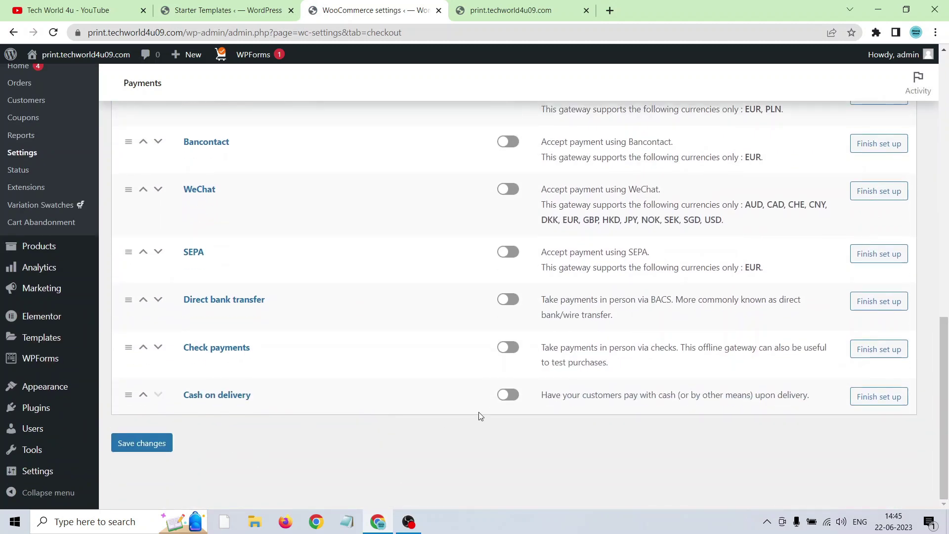
left_click(513, 397)
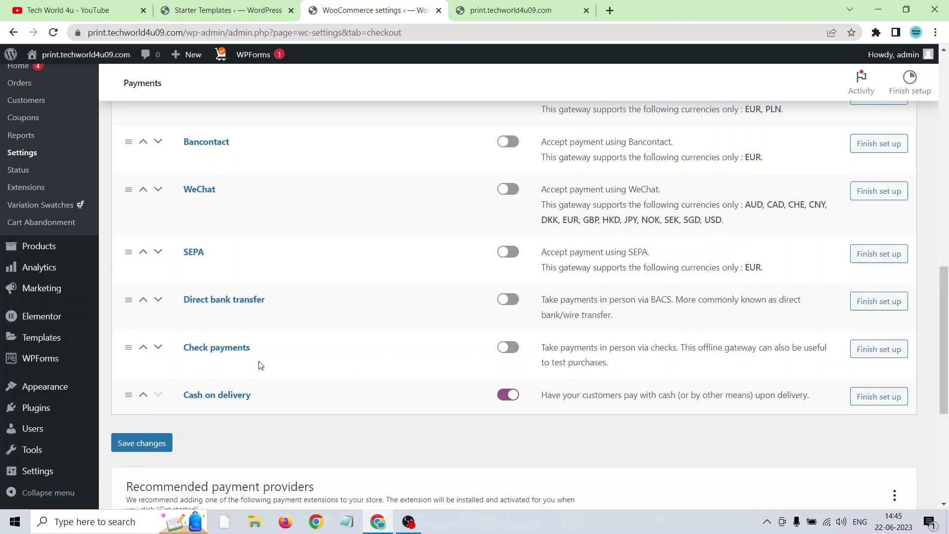
left_click_drag(947, 361, 947, 271)
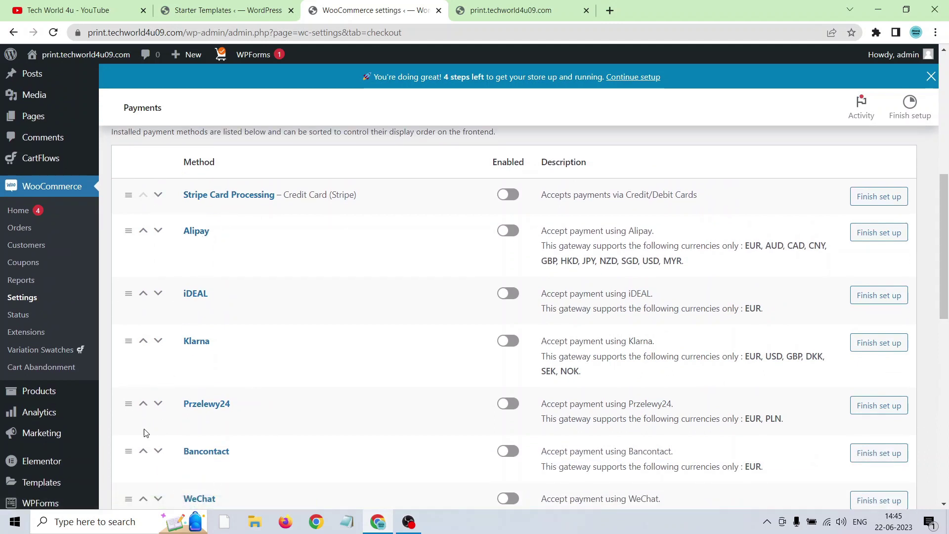
left_click_drag(947, 260, 947, 393)
left_click(146, 351)
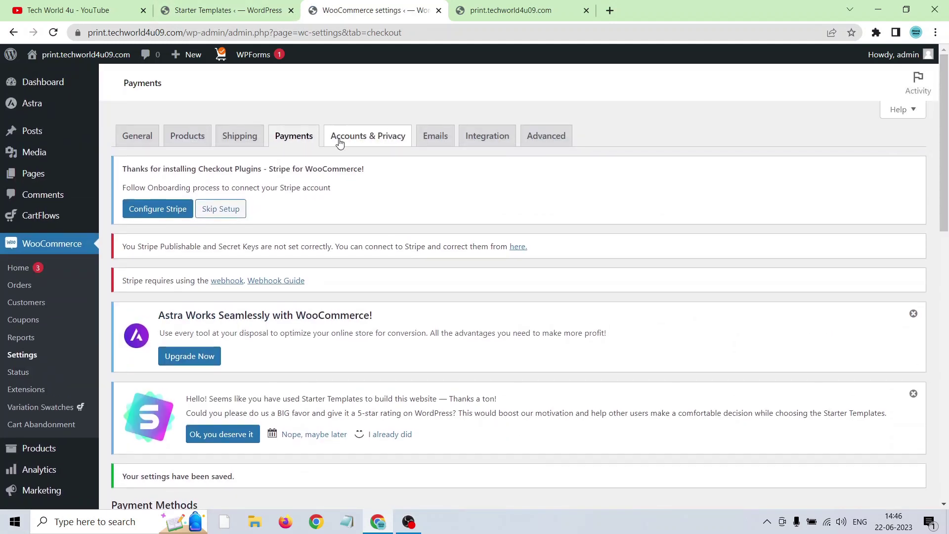
In Accounts & Privacy, disallow orders without an account, allow account creation during checkout and on the "My account" page, and save the settings
left_click(341, 141)
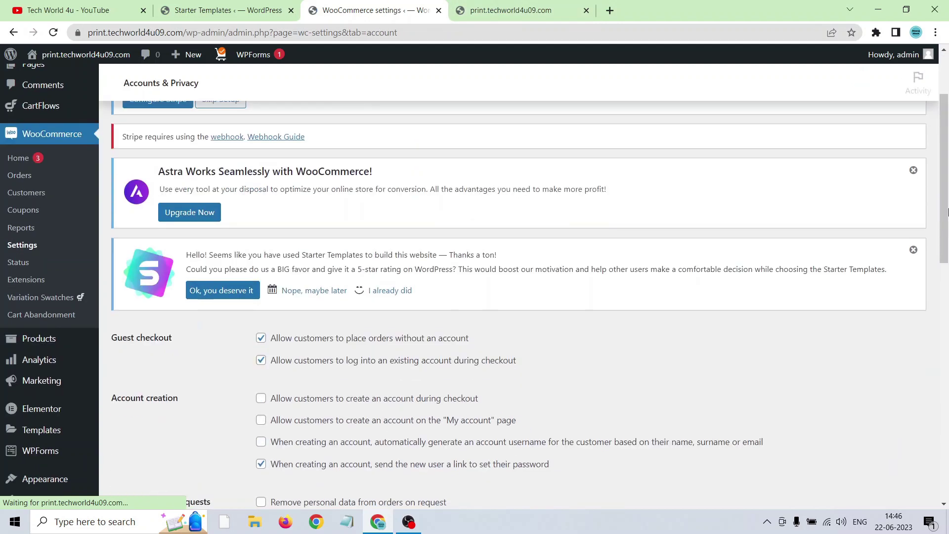
left_click_drag(947, 218, 948, 261)
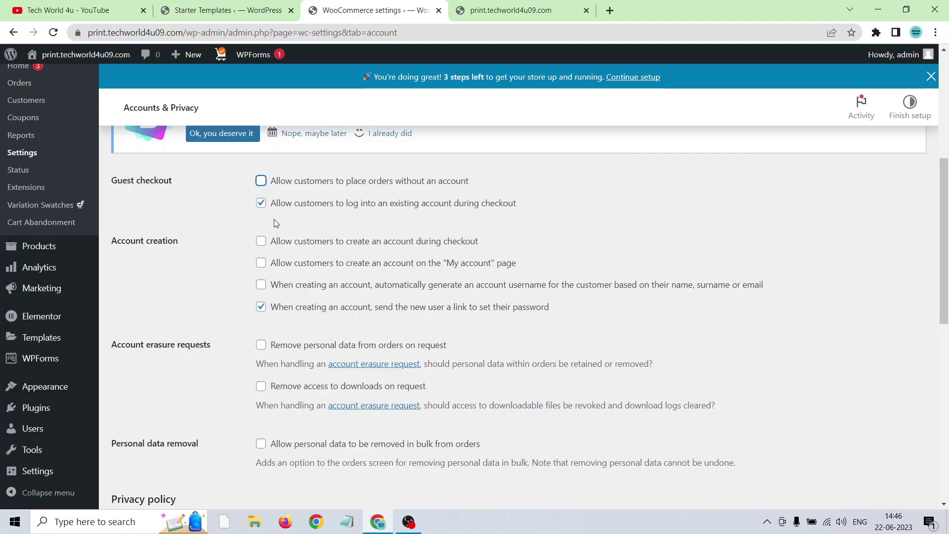
left_click(261, 242)
left_click(261, 264)
left_click_drag(947, 246, 947, 421)
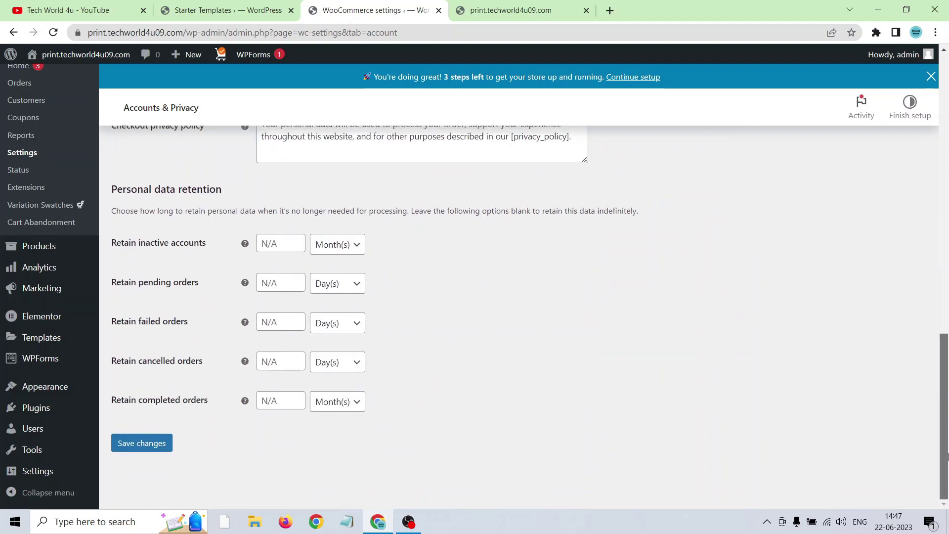
left_click(117, 448)
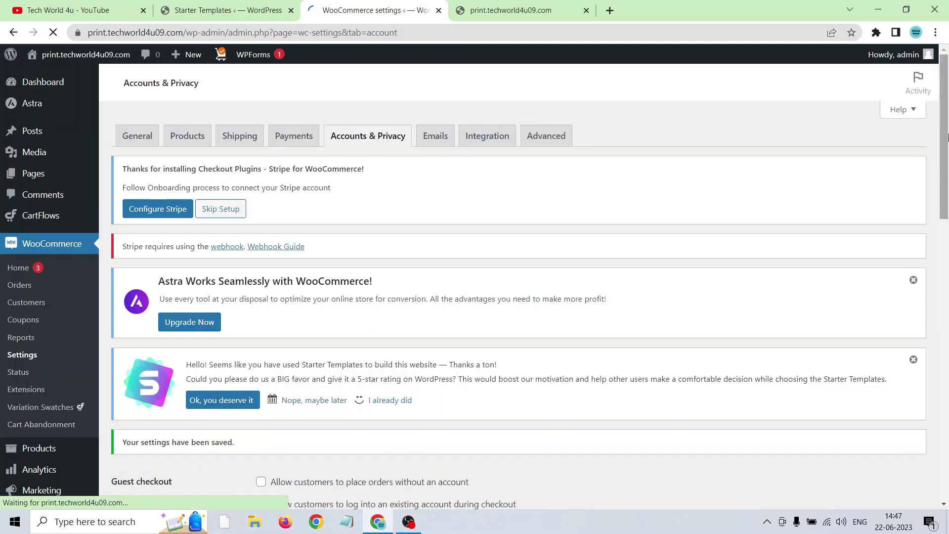
Open the Emails section of the WooCommerce settings and review the notifications and email sender options
left_click(433, 140)
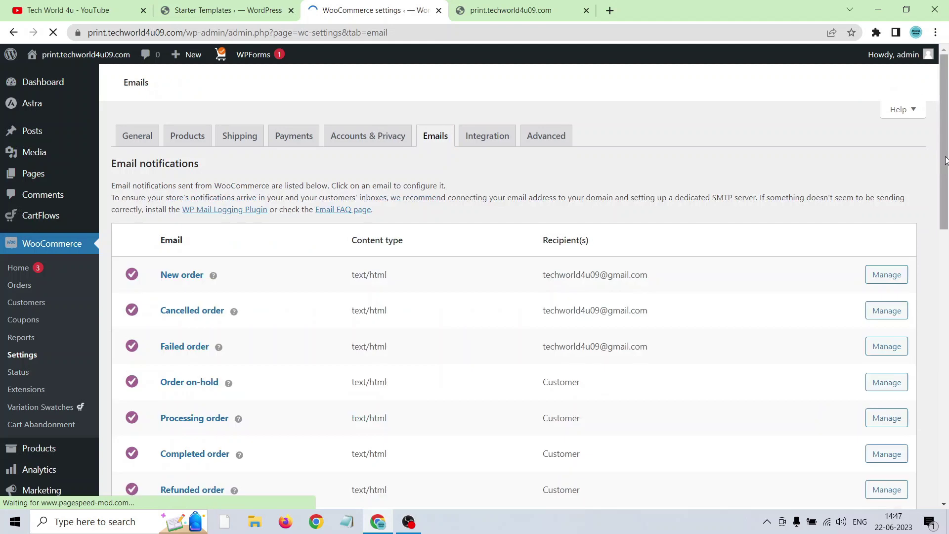
left_click_drag(946, 196, 946, 439)
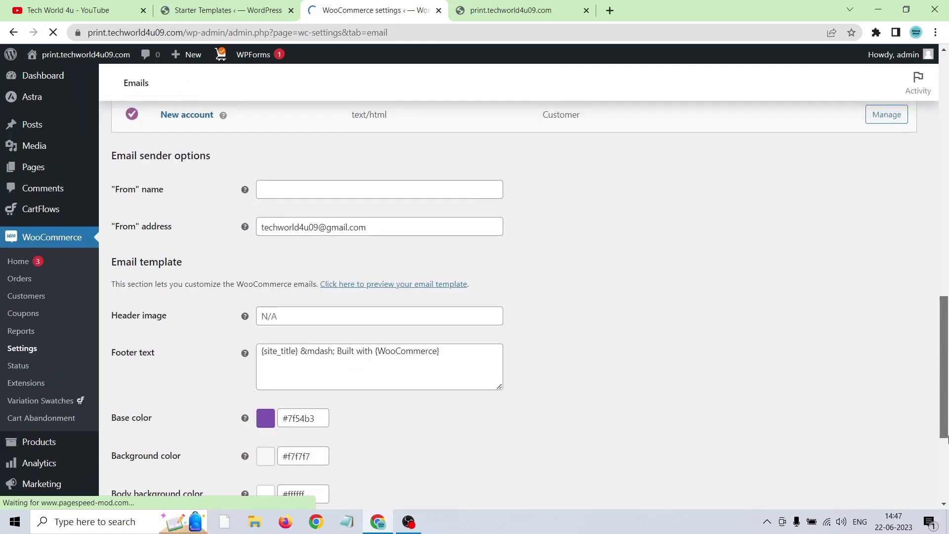
scroll(110, 394, "up", 2)
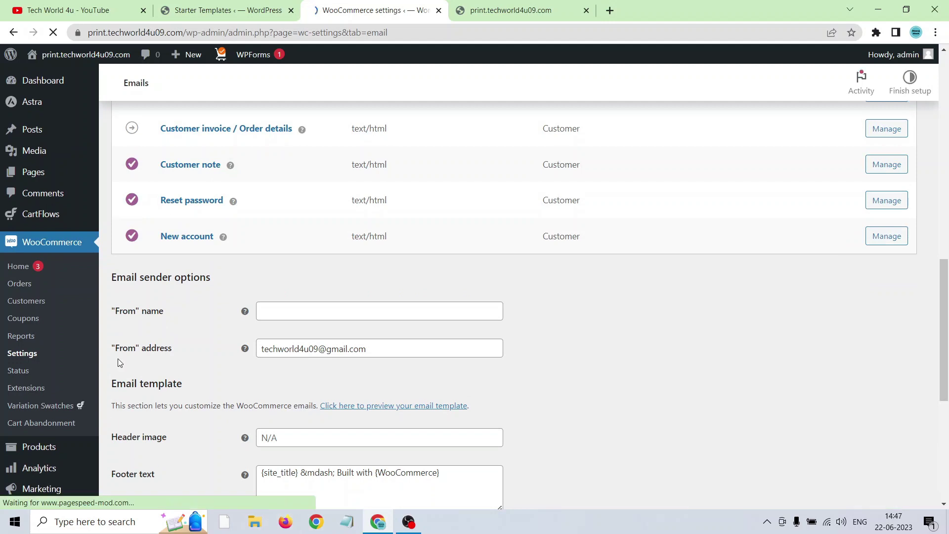
Open the Integration section of the WooCommerce settings and review the MaxMind Geolocation options
left_click_drag(942, 345, 945, 123)
left_click(482, 163)
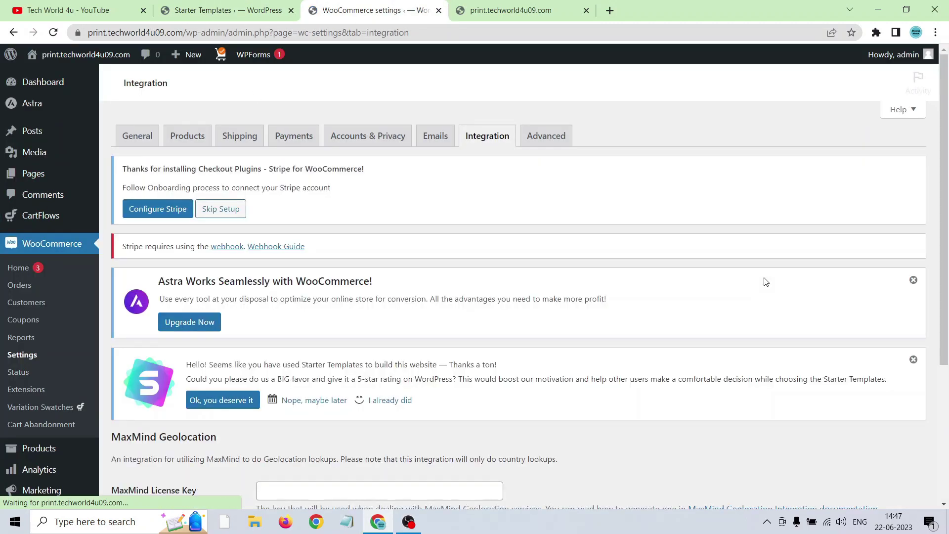
left_click_drag(947, 253, 948, 388)
scroll(948, 375, "up", 3)
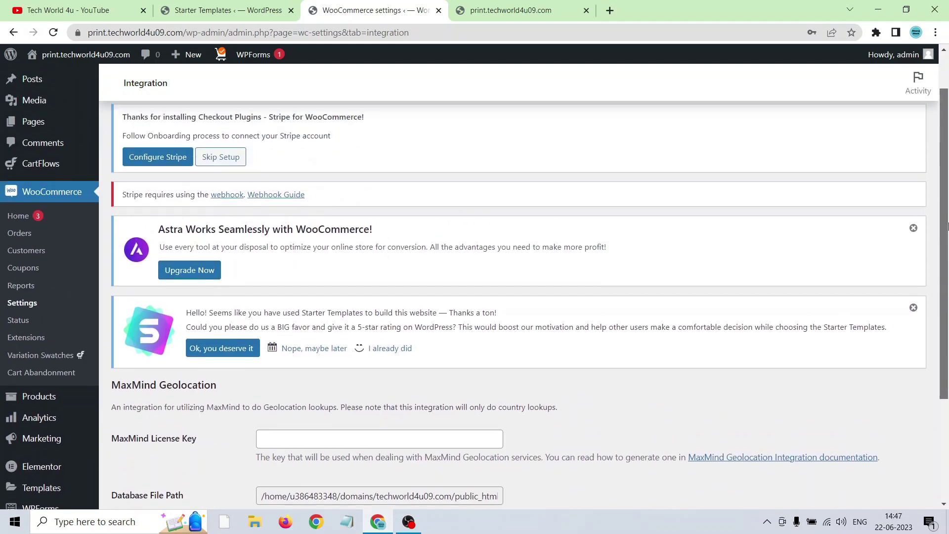
Open the page setup options in the Advanced section of the WooCommerce settings
left_click(538, 118)
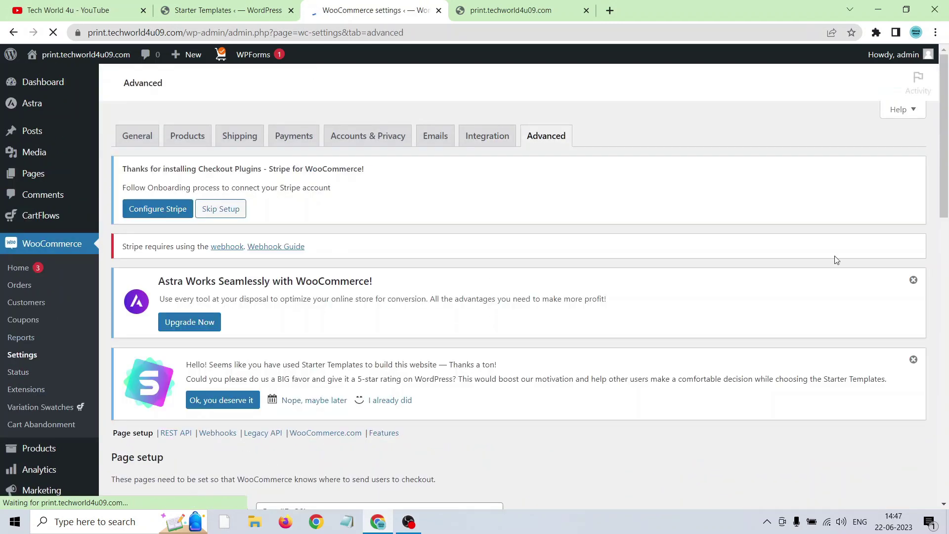
scroll(836, 259, "down", 6)
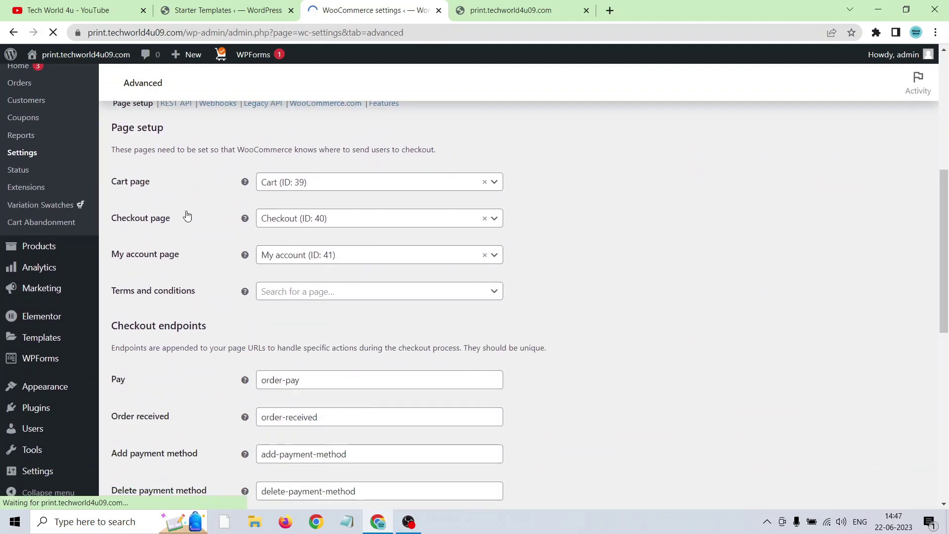
left_click(359, 185)
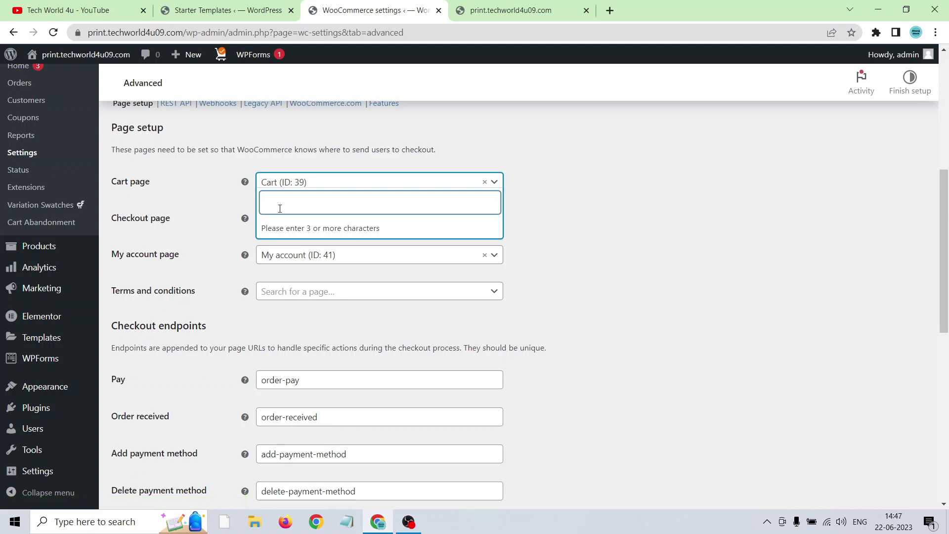
type("card")
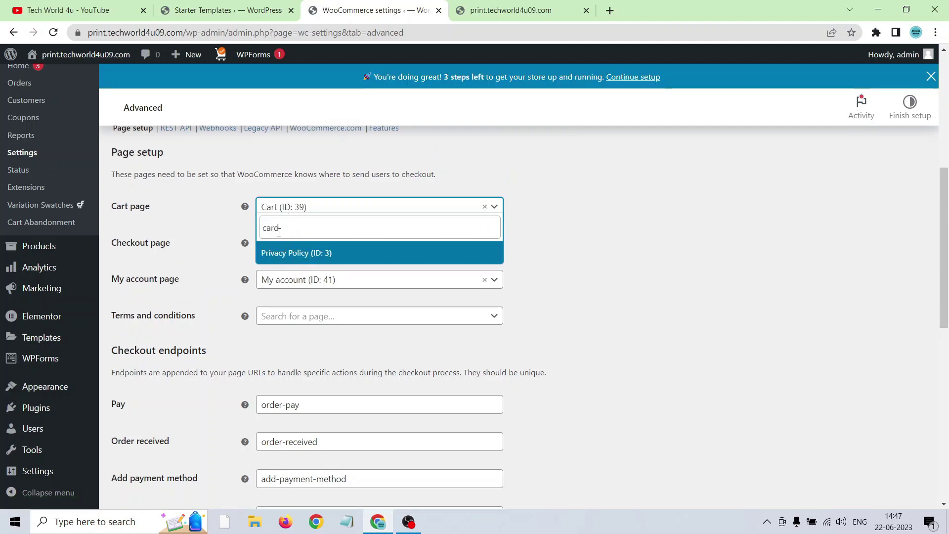
left_click(781, 259)
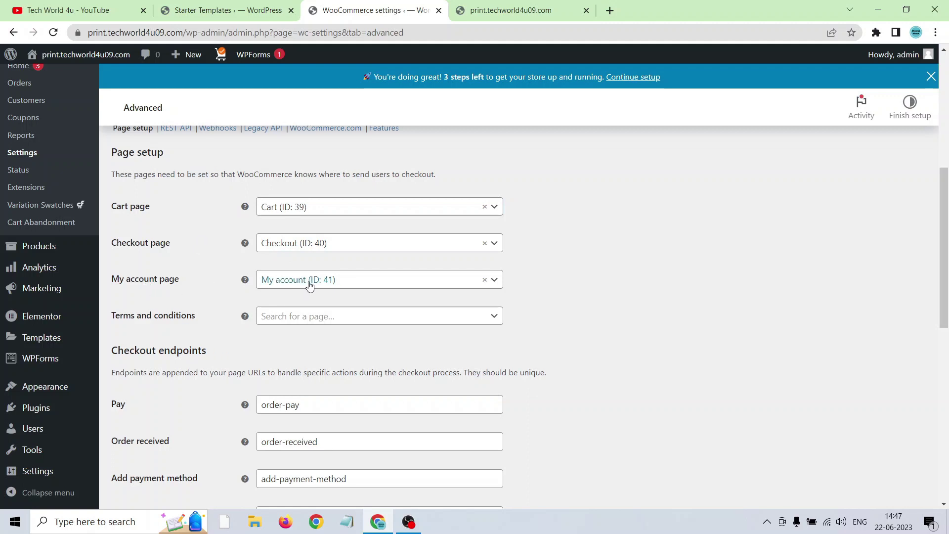
left_click(439, 286)
left_click(674, 307)
Assign Privacy Policy as the Terms and conditions page and save the advanced settings
left_click_drag(945, 265, 947, 315)
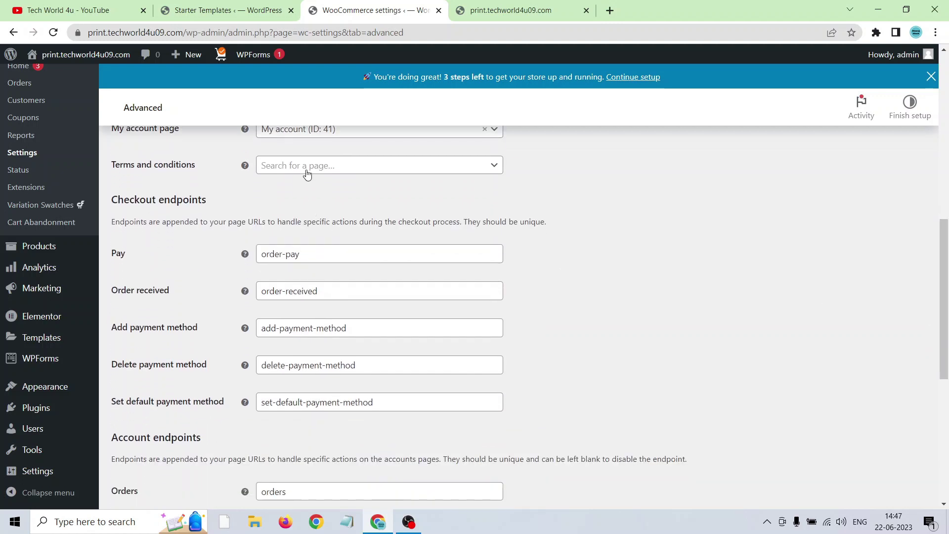
left_click(307, 171)
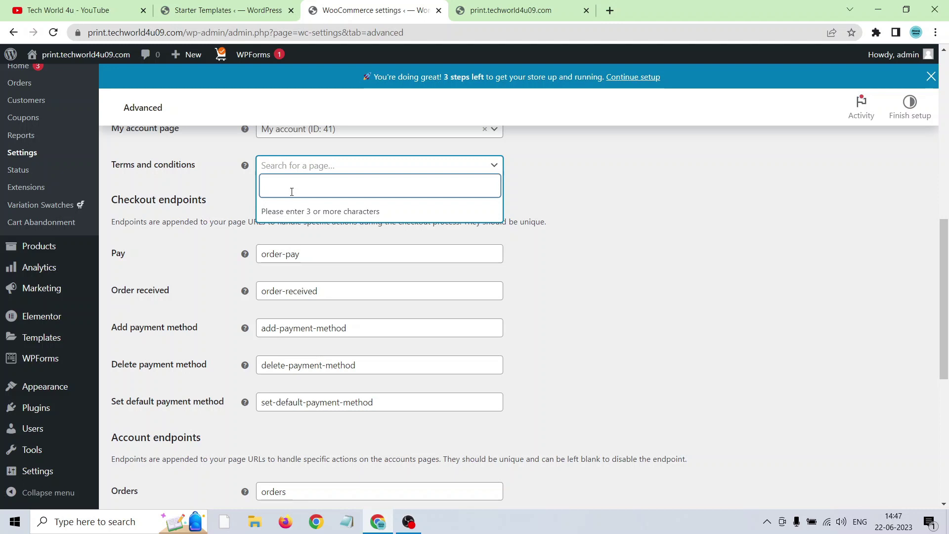
type("Ter")
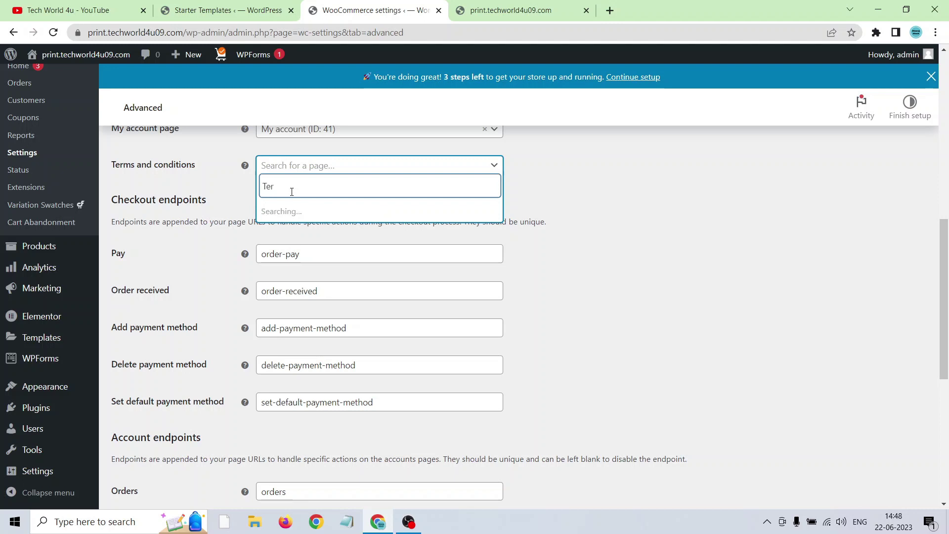
type("m")
key("BackSpace")
key("BackSpace")
key("BackSpace")
key("BackSpace")
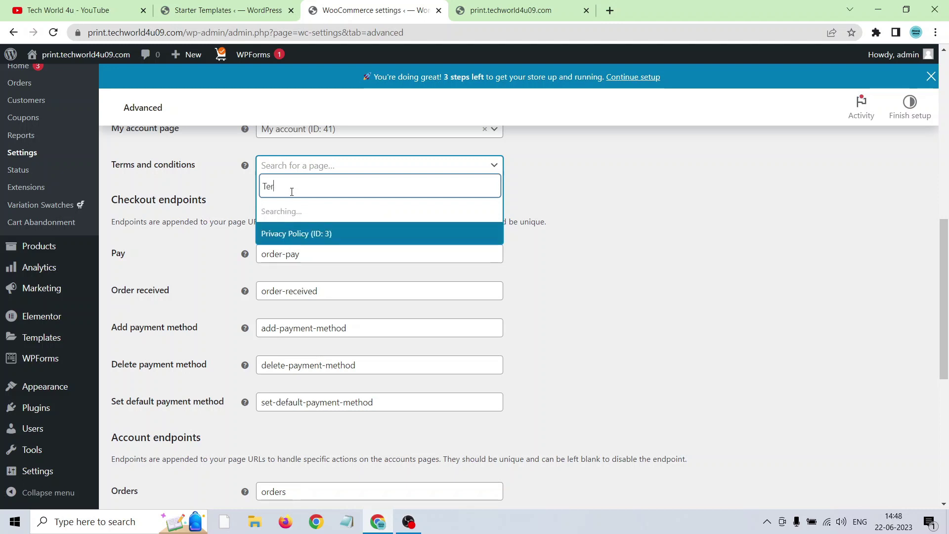
type("Pr")
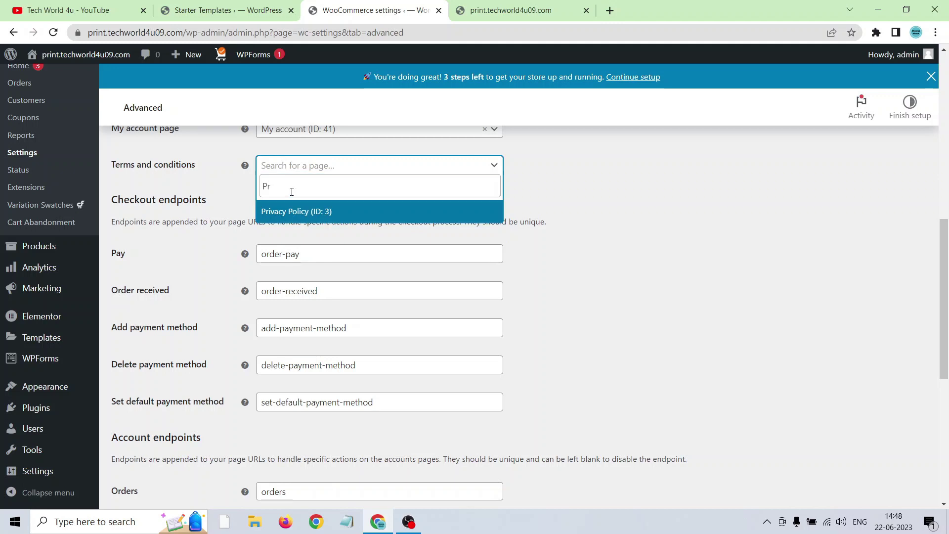
scroll(947, 271, "up", 3)
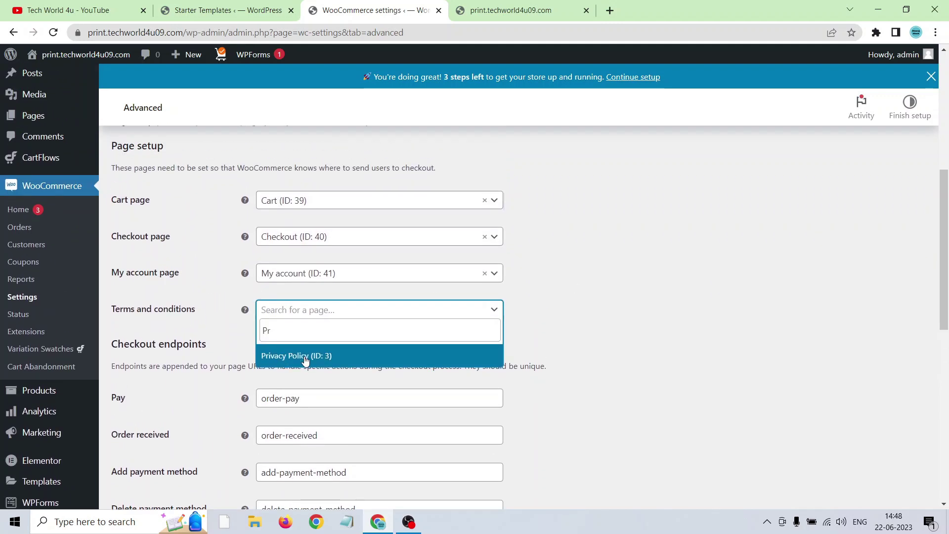
left_click(305, 357)
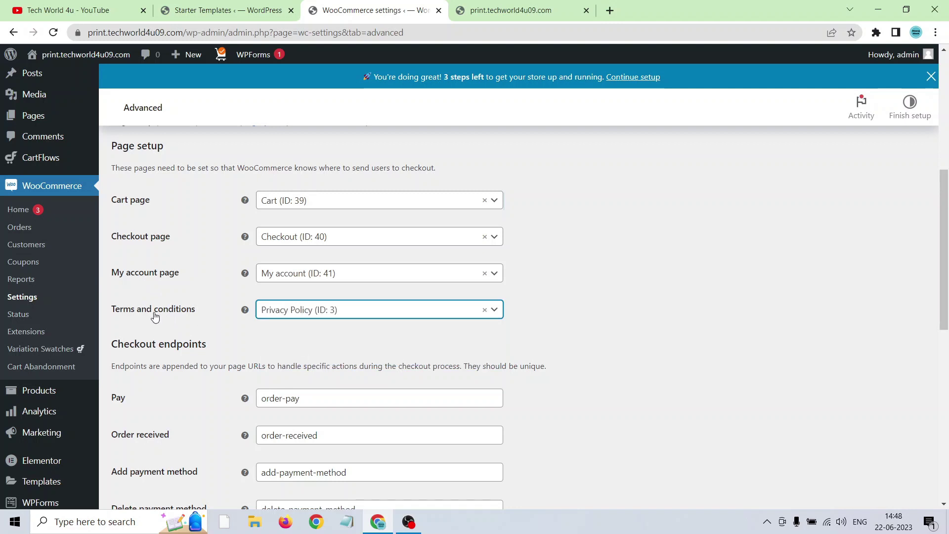
scroll(911, 335, "down", 10)
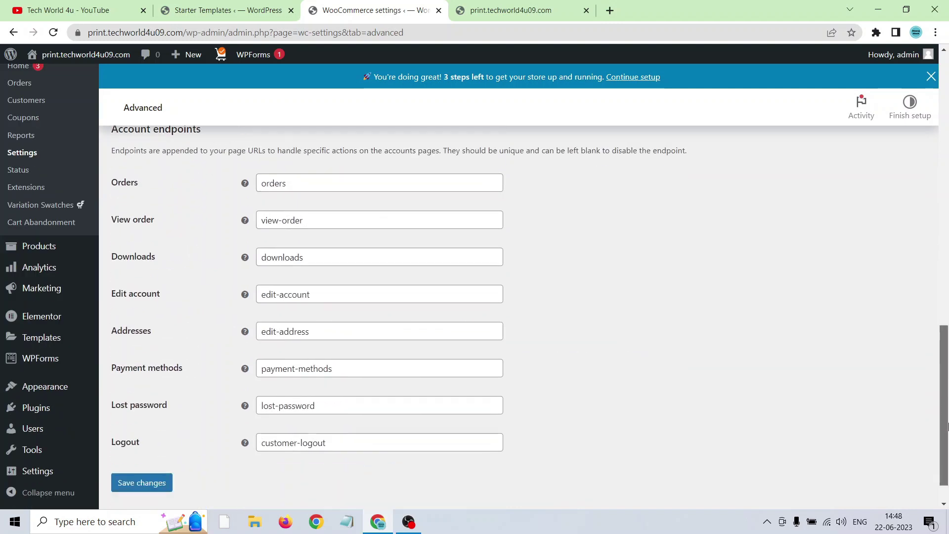
left_click(131, 451)
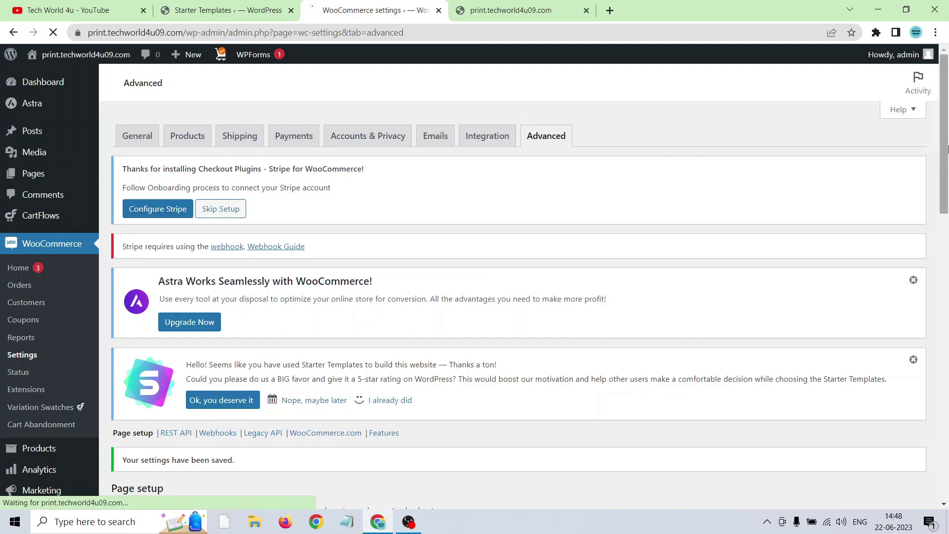
Reload the store's live site and look over its home page
left_click(538, 5)
left_click(86, 54)
key("ctrl+shift+Tab")
left_click(486, 5)
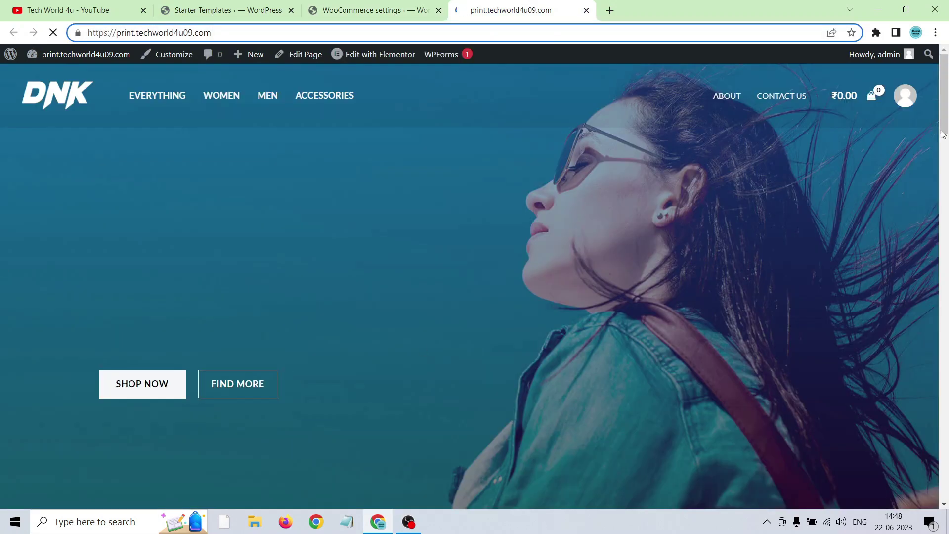
left_click_drag(944, 134, 940, 11)
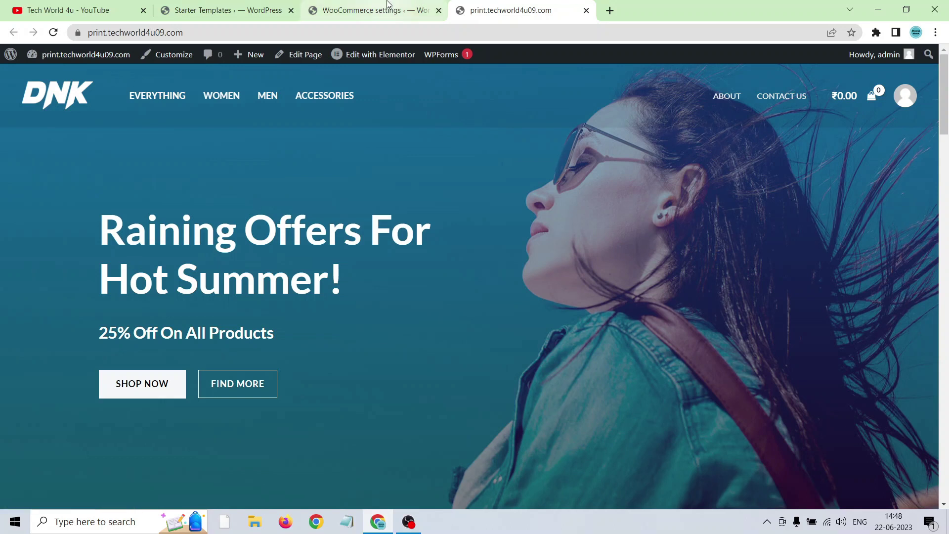
Return to the WordPress admin and open the Categories page for the store's products
left_click(411, 5)
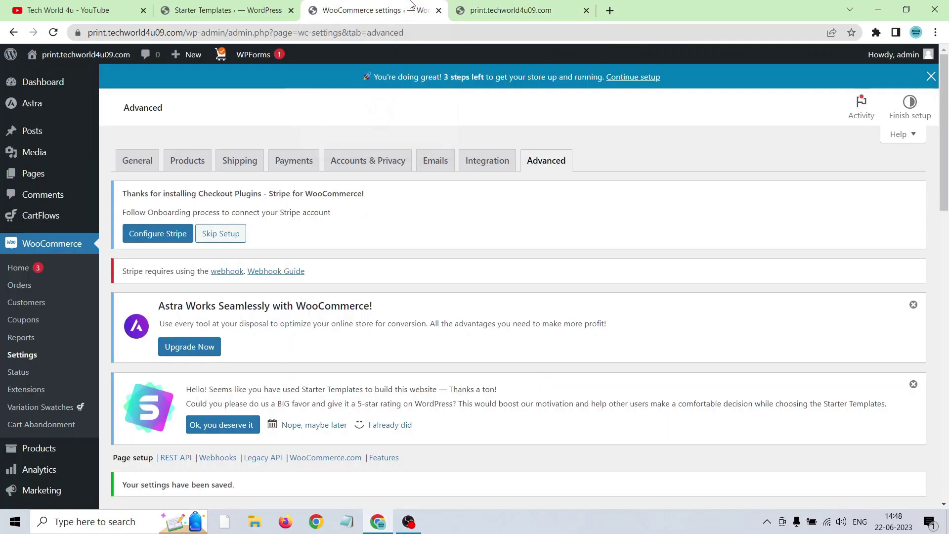
scroll(918, 335, "down", 3)
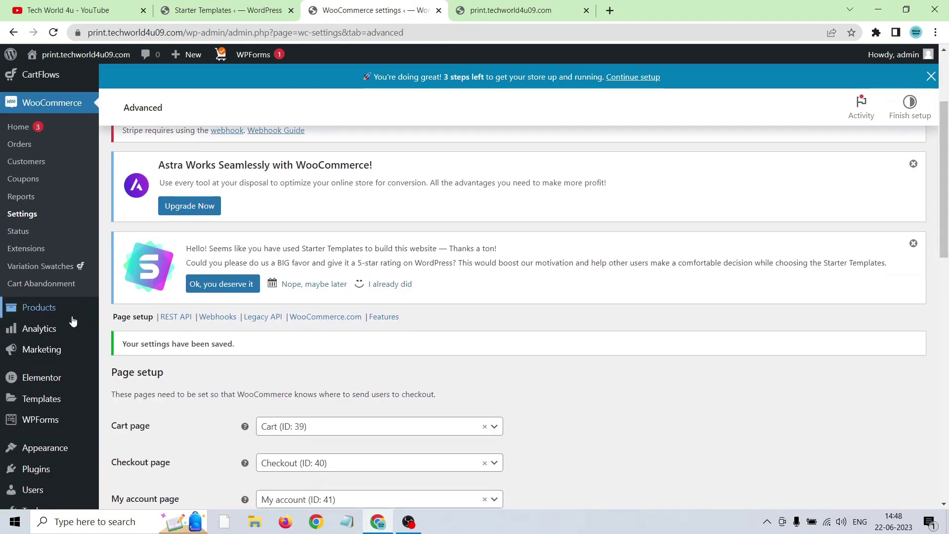
mouse_move(47, 311)
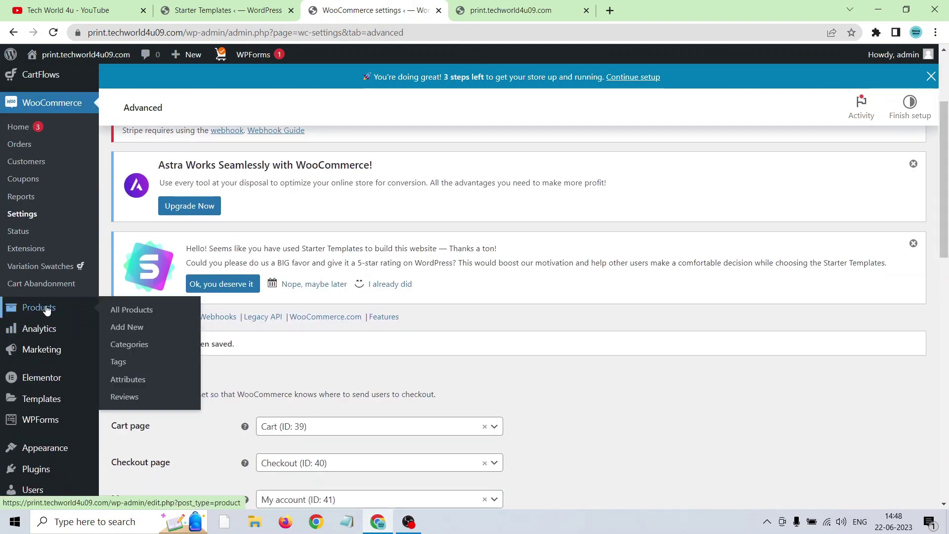
left_click(125, 344)
left_click(225, 10)
left_click(369, 6)
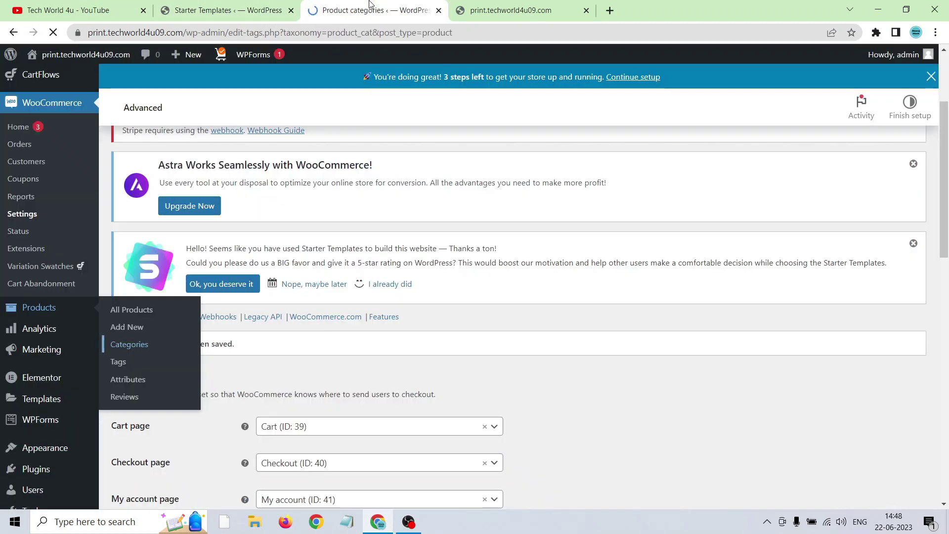
left_click(225, 10)
left_click(357, 6)
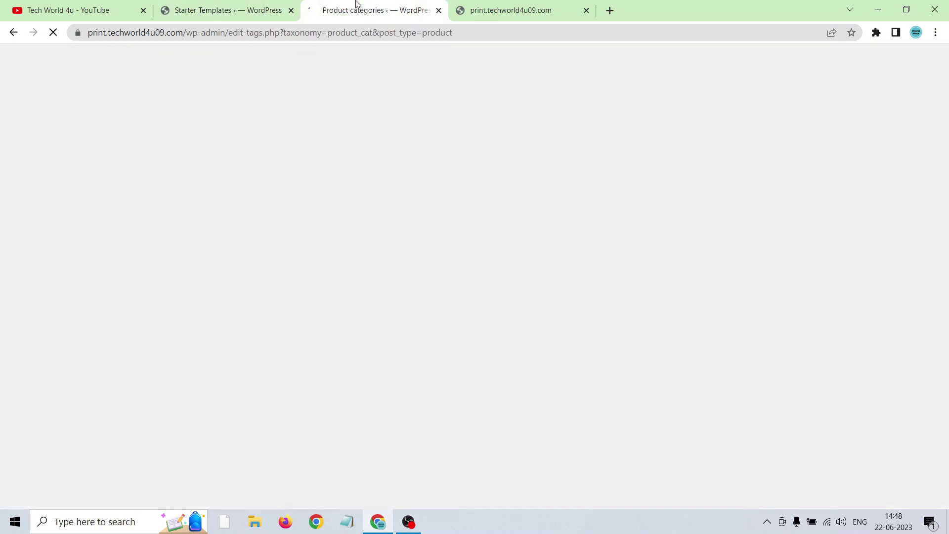
left_click(225, 10)
left_click(357, 6)
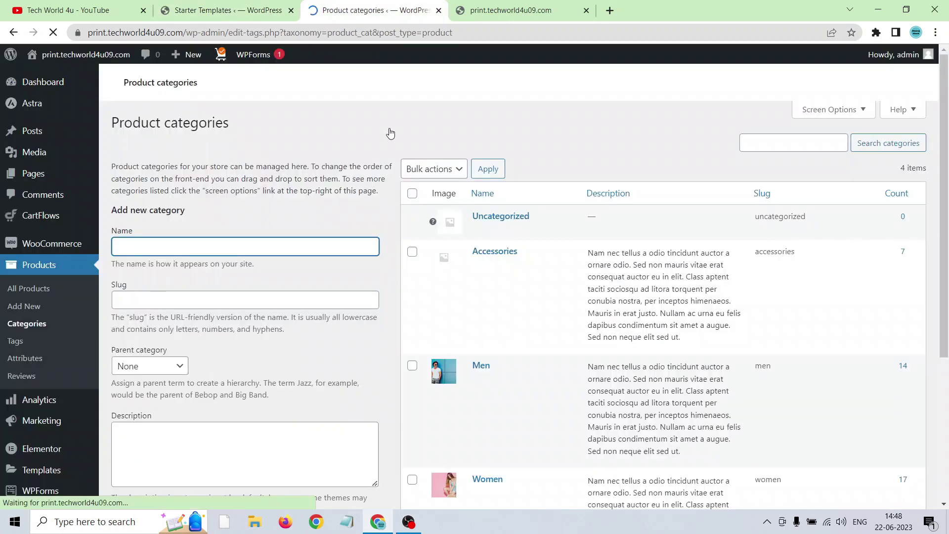
Review the existing product categories and compare them with the navigation menu on the live store
left_click_drag(948, 238, 948, 434)
scroll(400, 227, "up", 4)
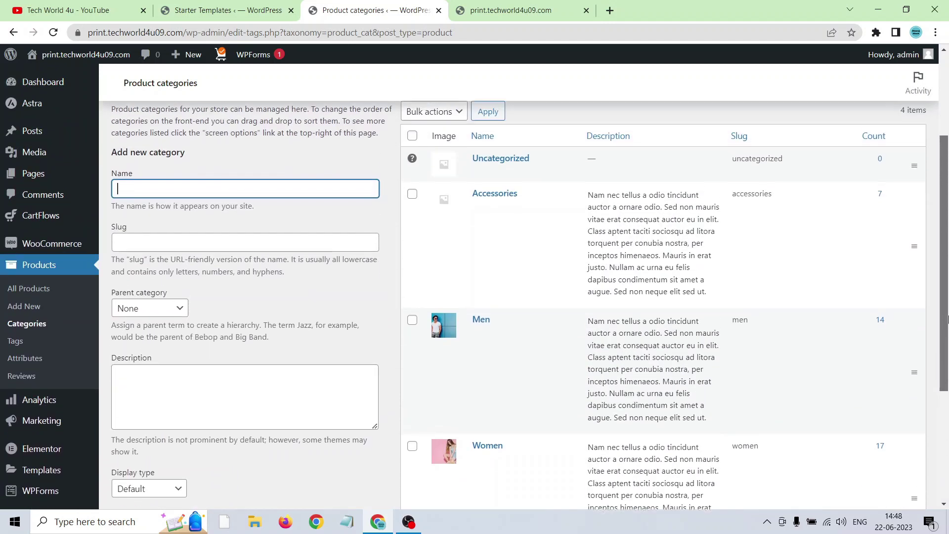
mouse_move(479, 208)
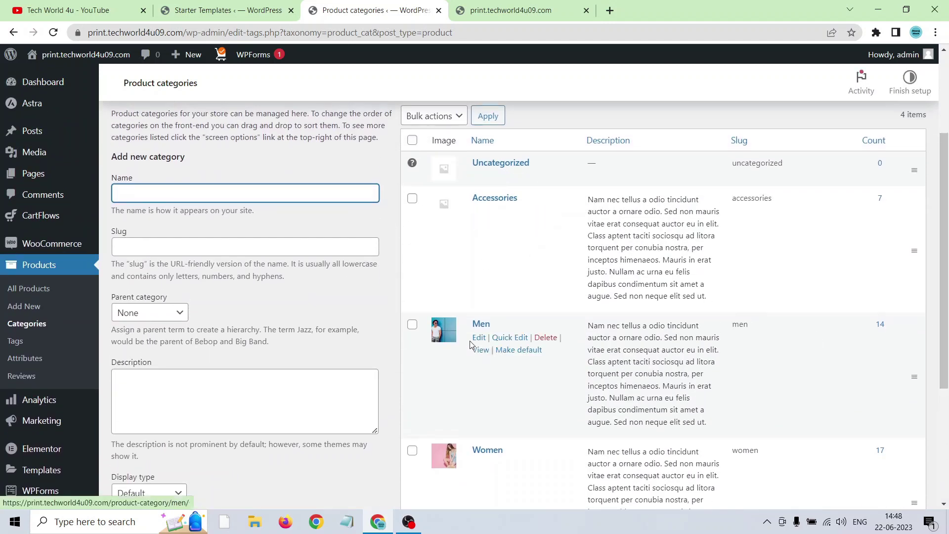
scroll(851, 382, "down", 4)
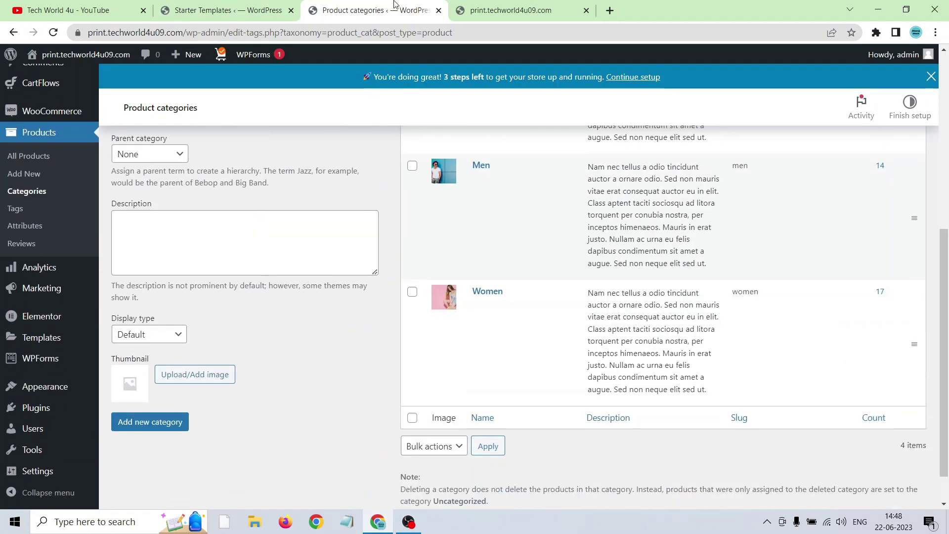
left_click(461, 11)
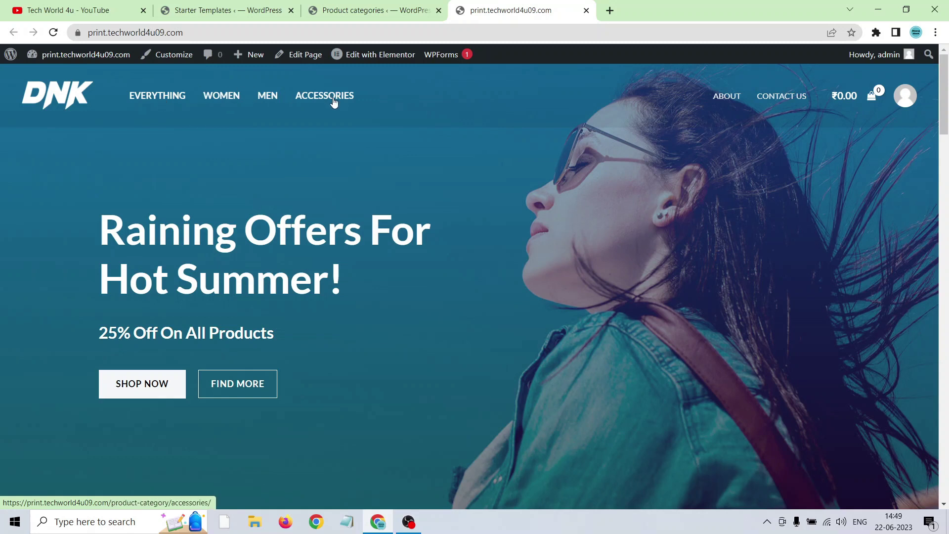
left_click(373, 10)
Add a new product category named T-Shirt with no parent category and the default display type
scroll(494, 316, "up", 3)
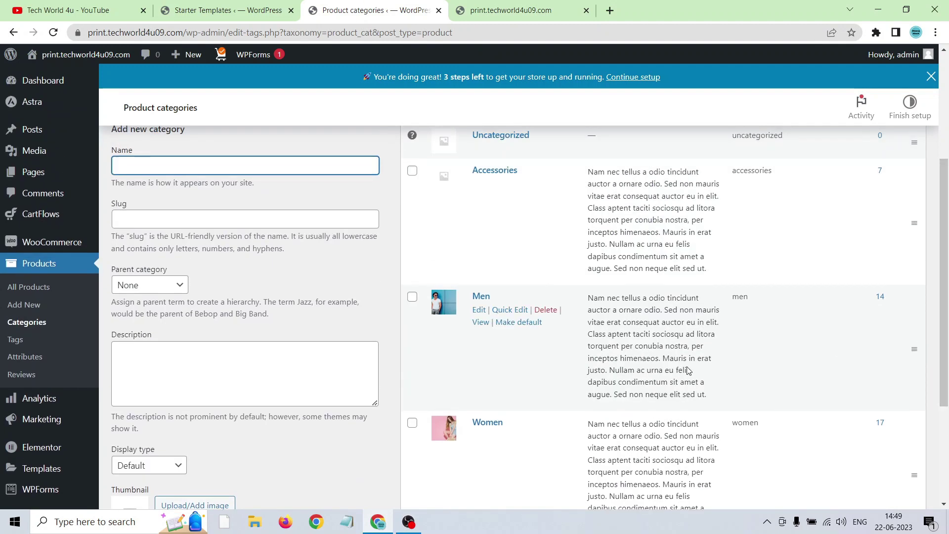
scroll(494, 316, "up", 2)
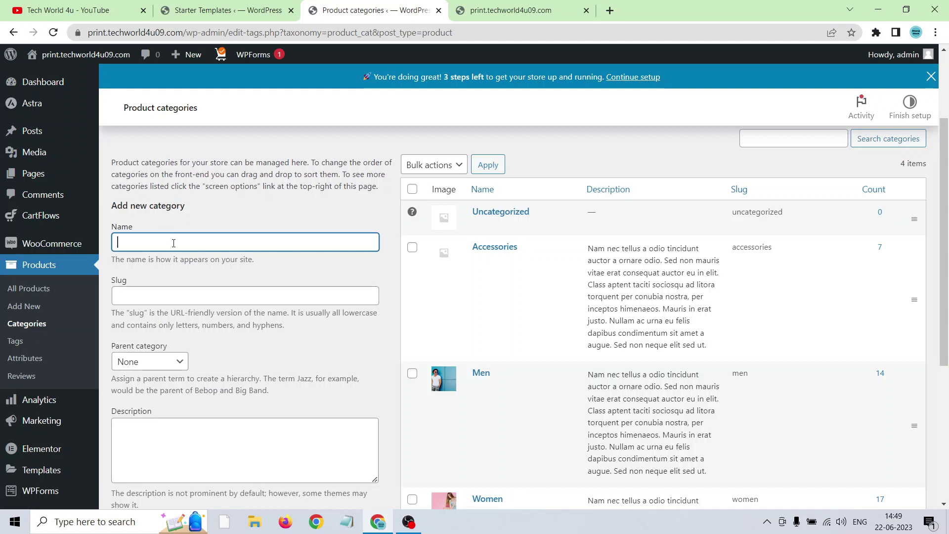
scroll(941, 367, "down", 2)
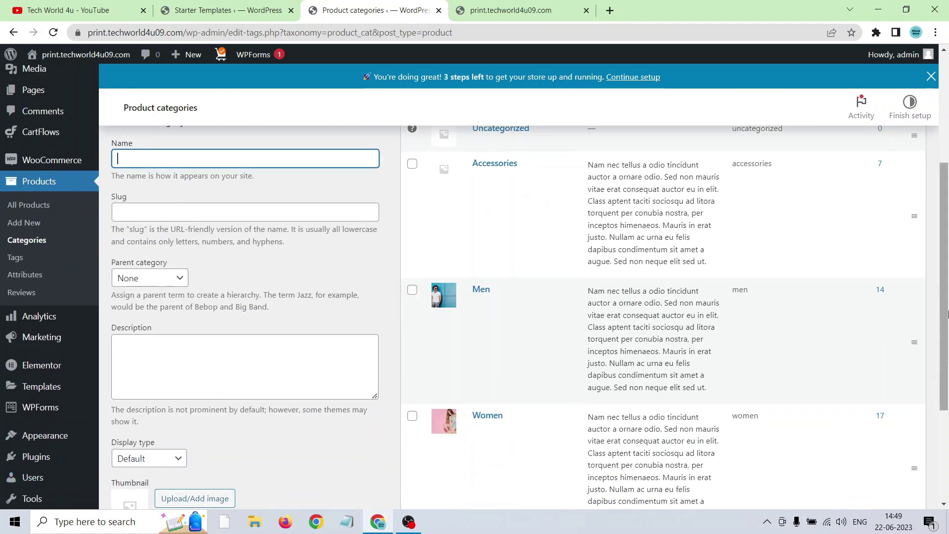
scroll(942, 367, "down", 4)
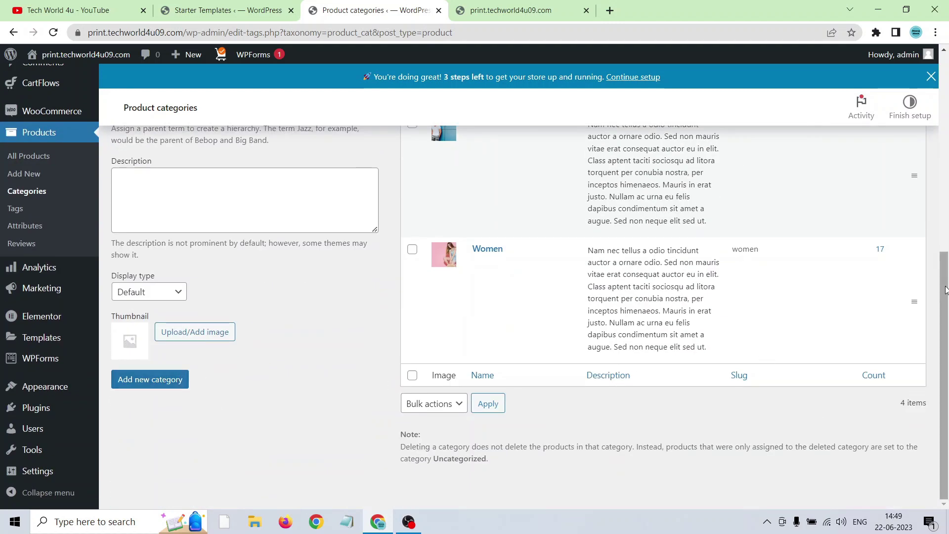
scroll(947, 331, "up", 7)
scroll(947, 348, "down", 5)
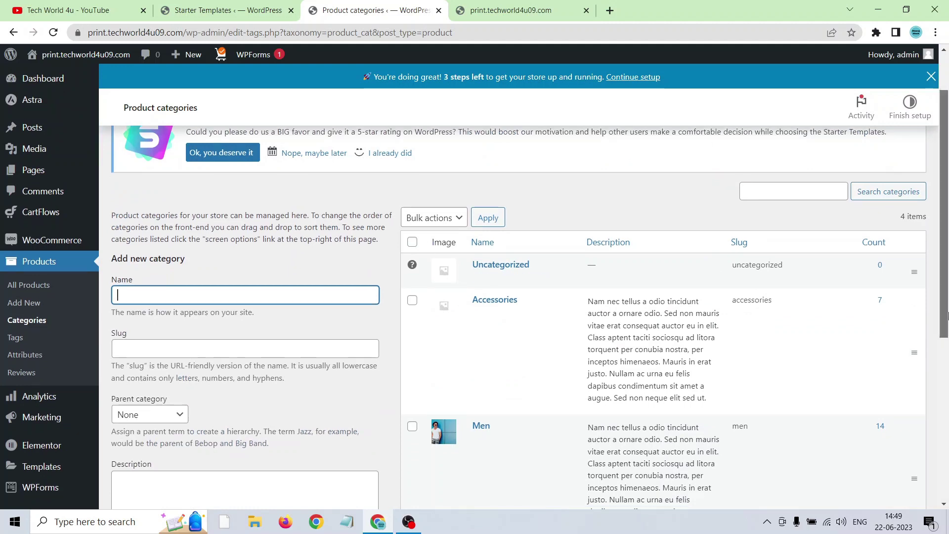
scroll(947, 348, "up", 6)
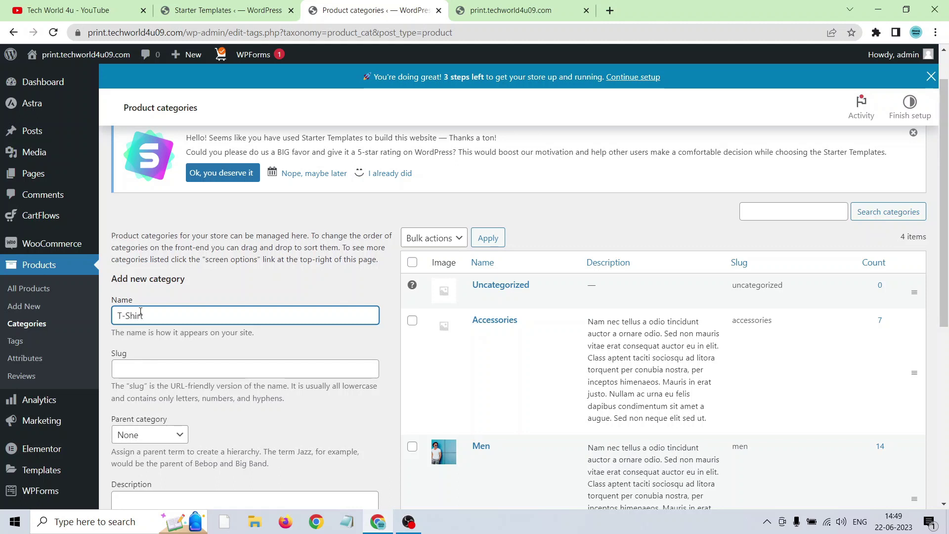
scroll(786, 426, "down", 6)
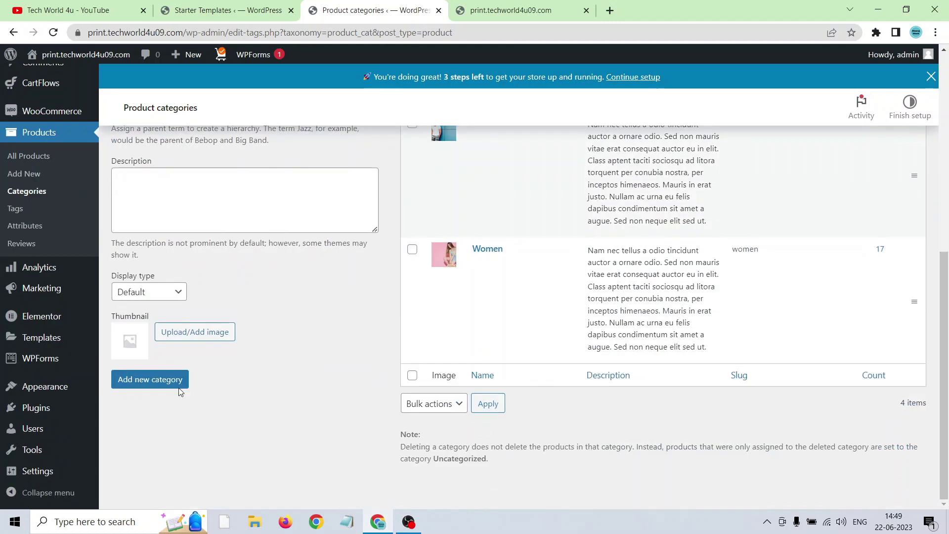
left_click(152, 385)
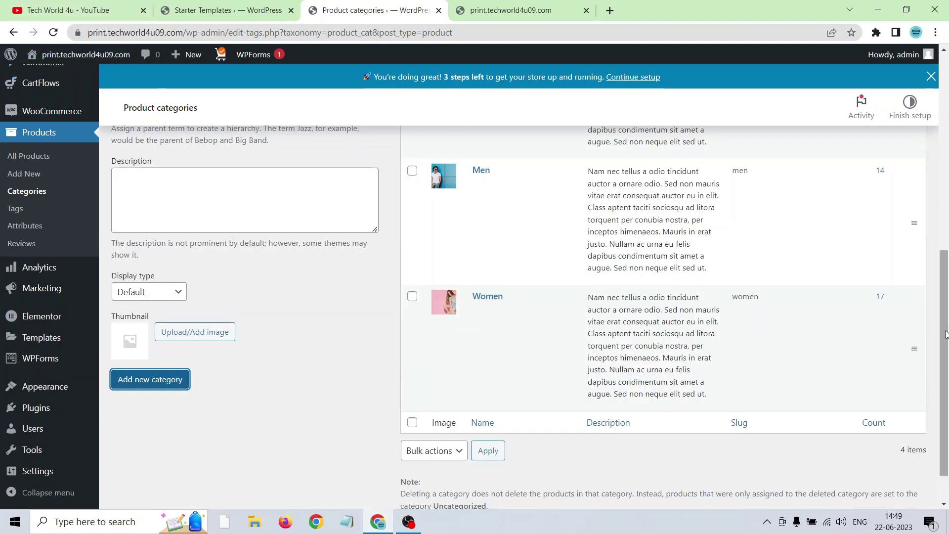
left_click(947, 205)
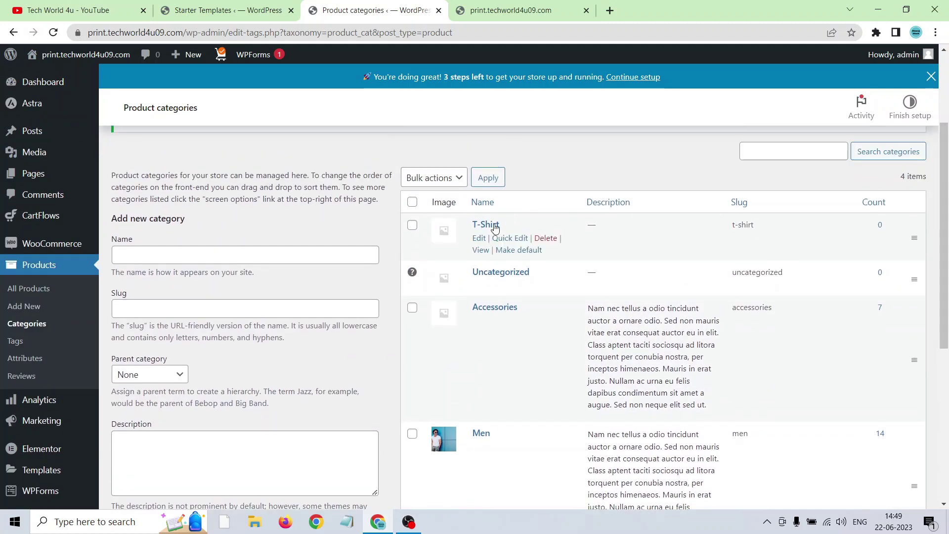
Open the site's navigation menus and load Main Menu (Primary Menu) for editing
left_click(500, 11)
left_click(380, 7)
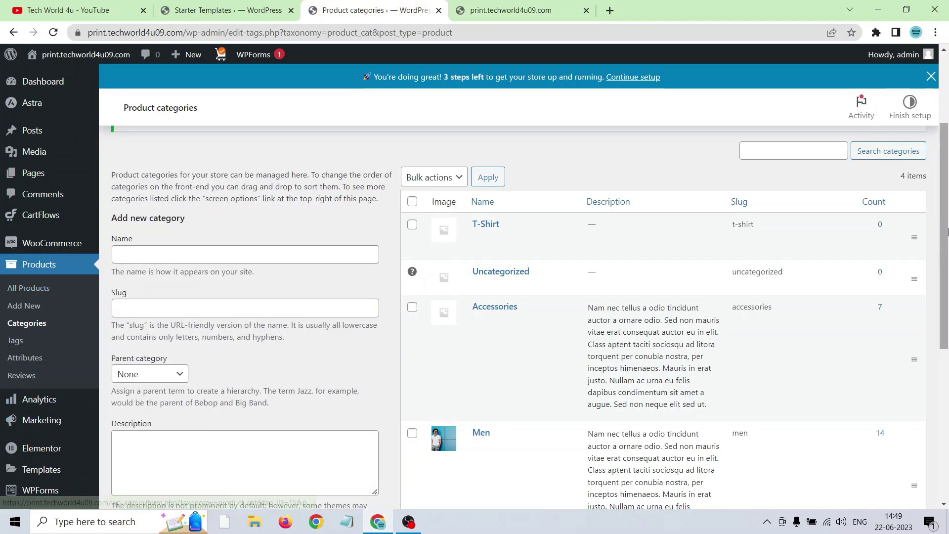
scroll(479, 272, "down", 3)
mouse_move(49, 377)
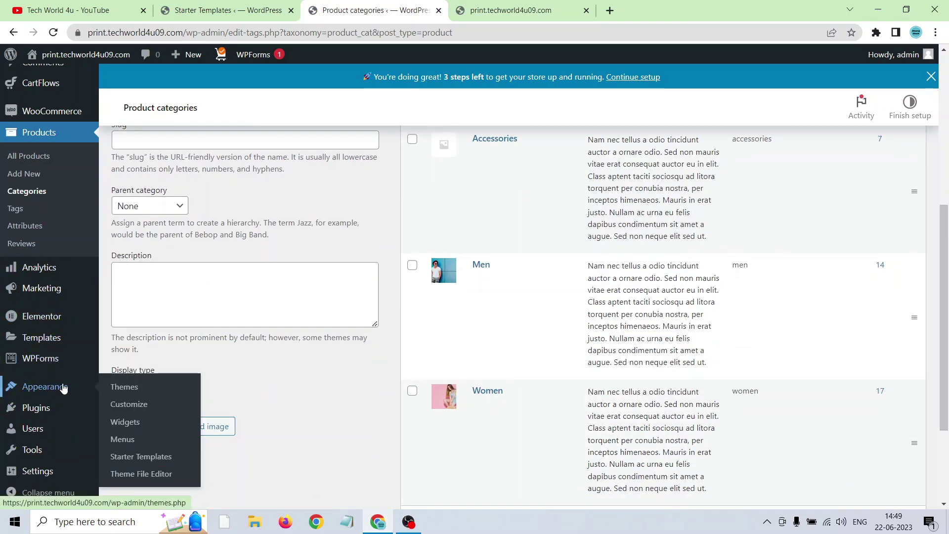
left_click(123, 439)
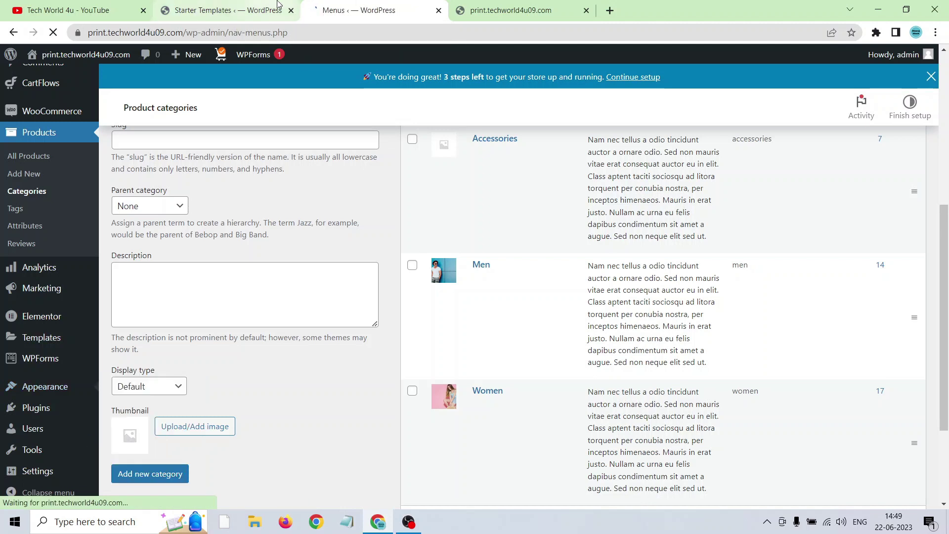
scroll(947, 275, "down", 3)
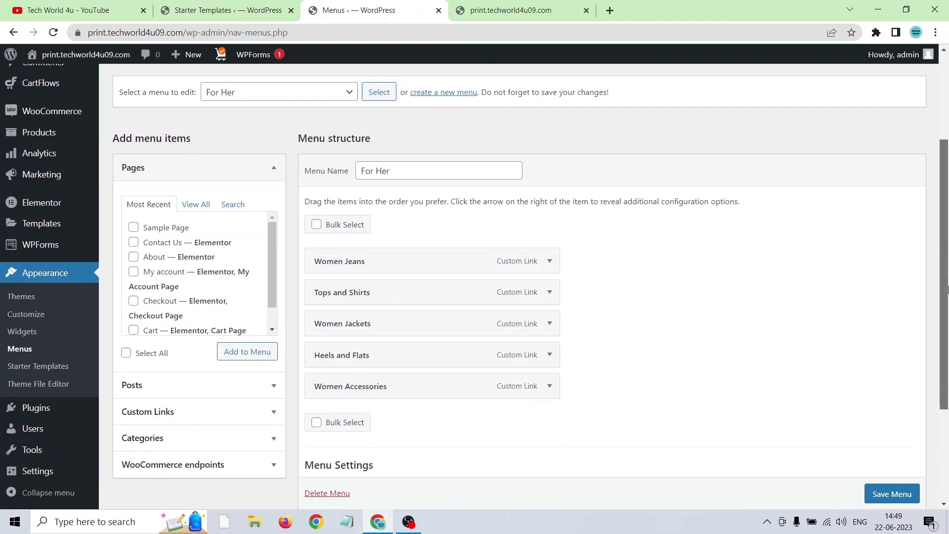
scroll(626, 245, "up", 1)
left_click(237, 163)
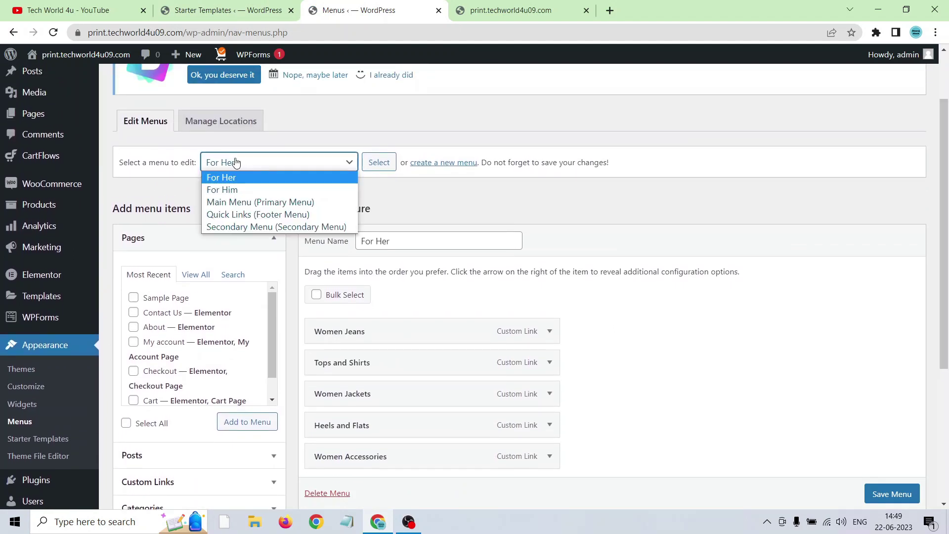
left_click(244, 203)
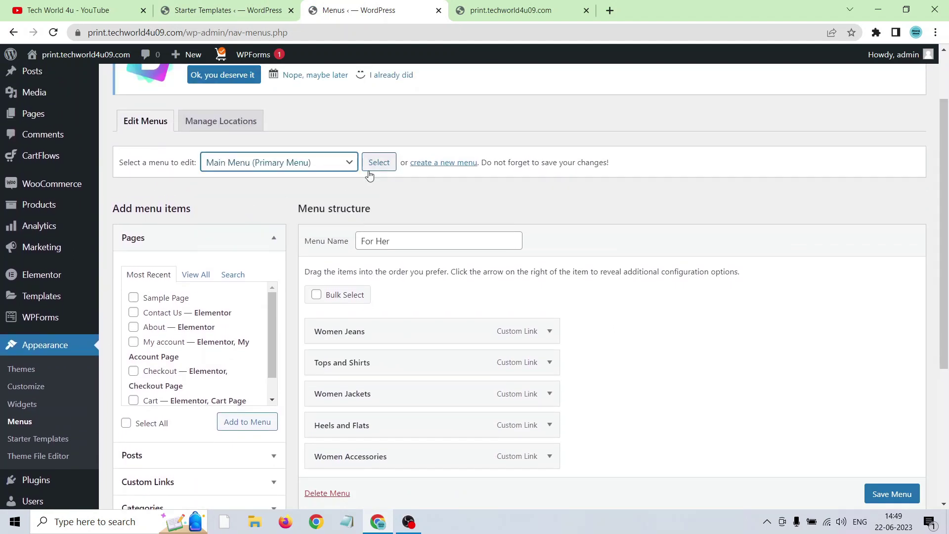
left_click(384, 164)
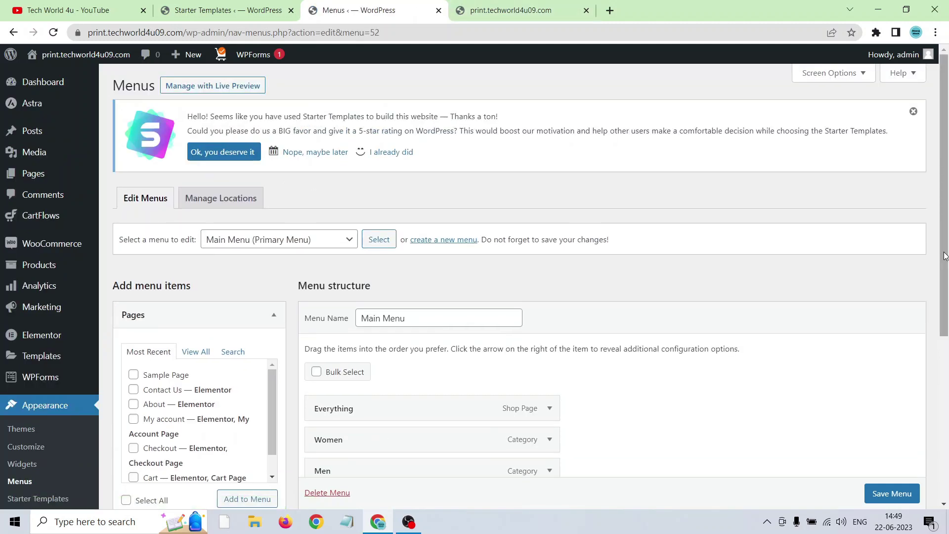
Change the navigation label of the Everything item in Main Menu to Shop
scroll(946, 292, "down", 2)
scroll(945, 292, "down", 1)
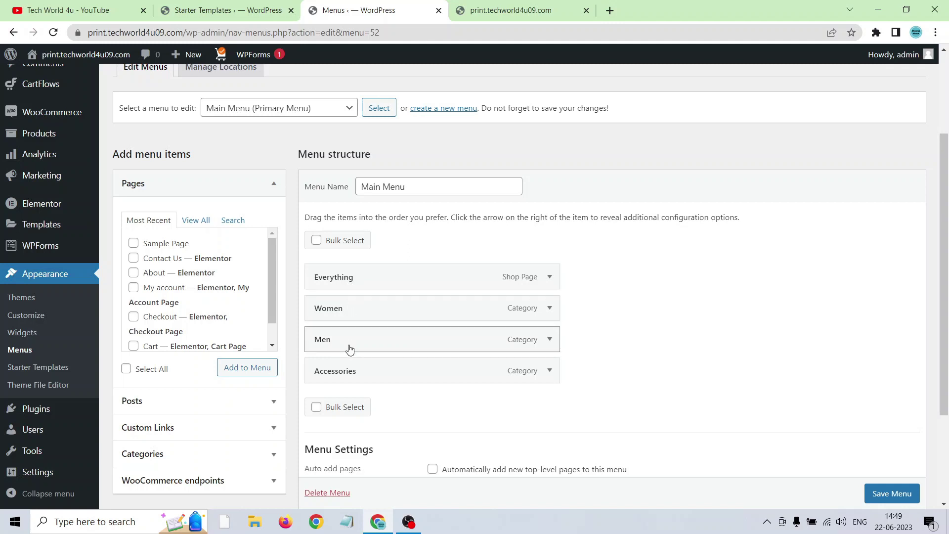
left_click(549, 278)
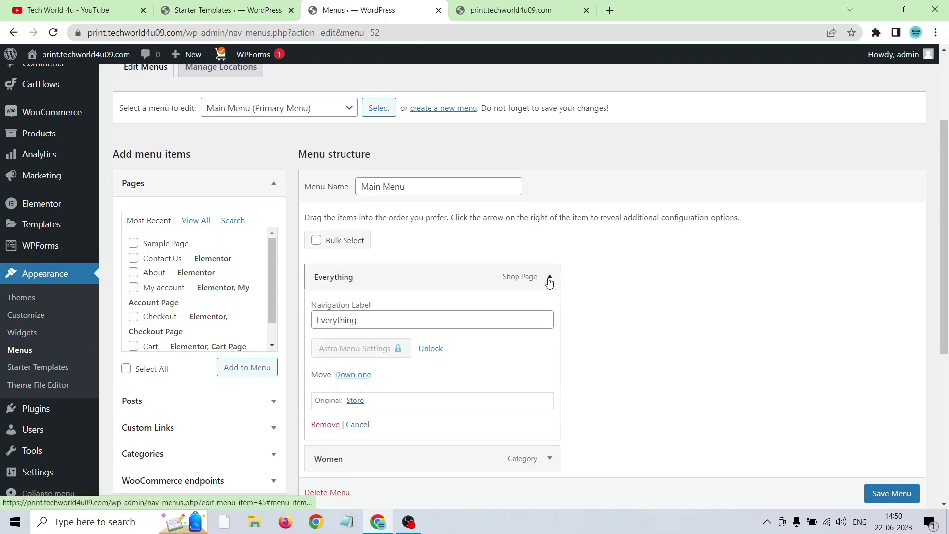
double_click(365, 322)
key("BackSpace")
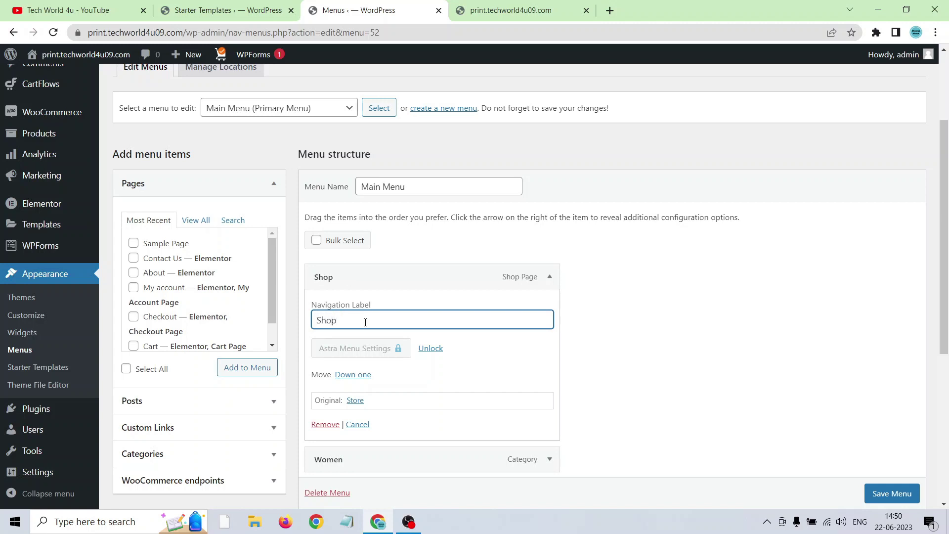
Check the most used and complete lists of categories that can be added to Main Menu
left_click_drag(945, 293, 947, 379)
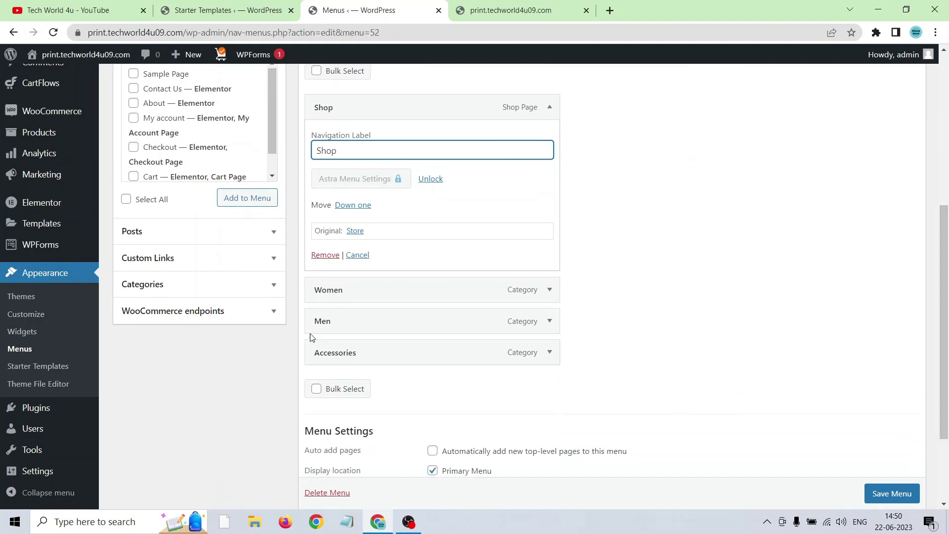
left_click(185, 277)
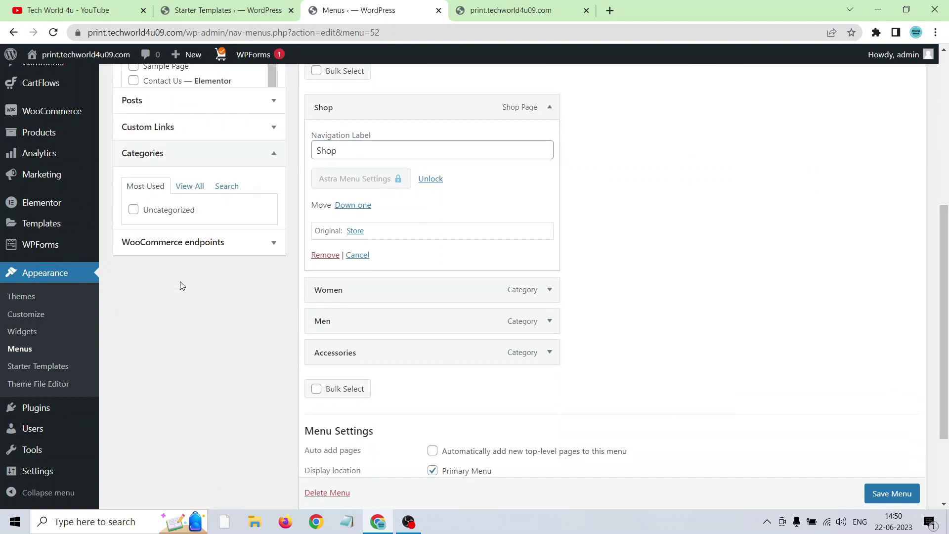
left_click(192, 131)
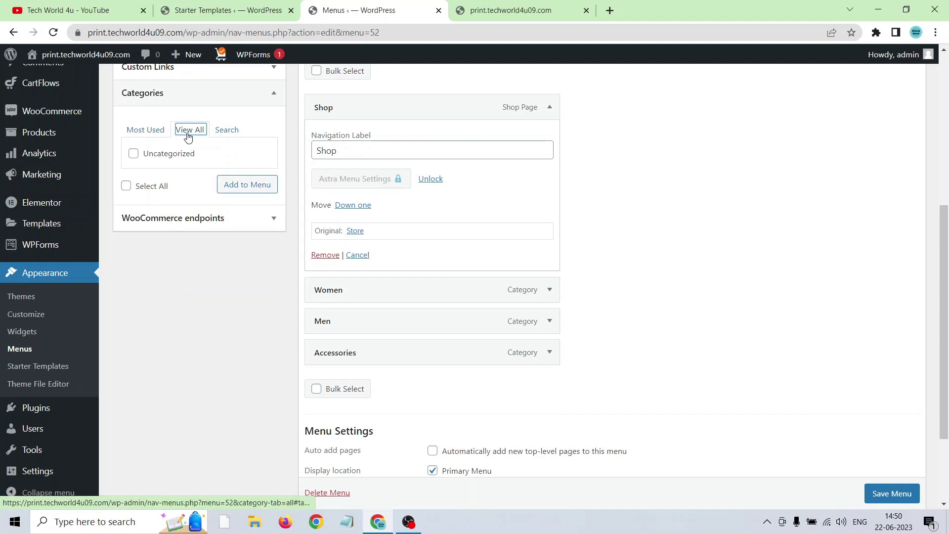
left_click(156, 131)
left_click(196, 130)
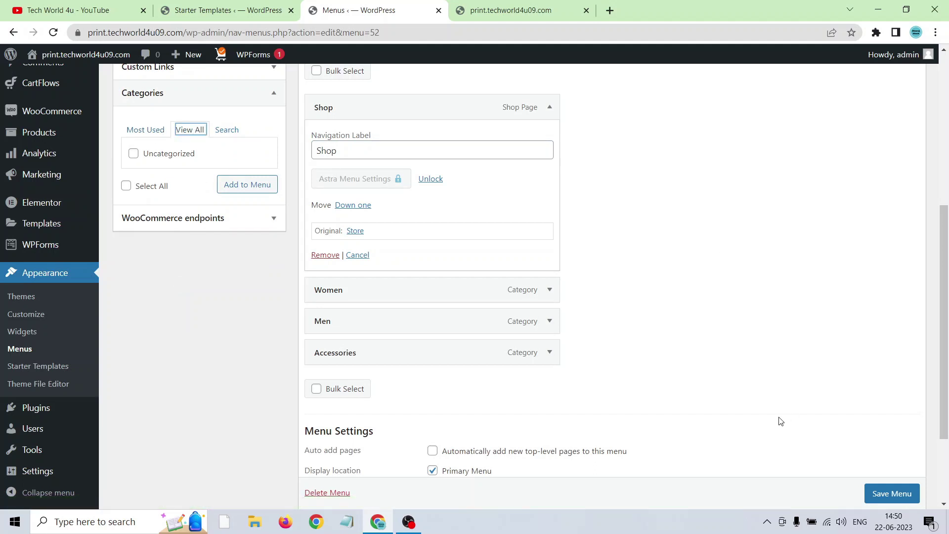
Save the changes to Main Menu and return to the store's live home page
scroll(870, 492, "down", 1)
left_click(873, 493)
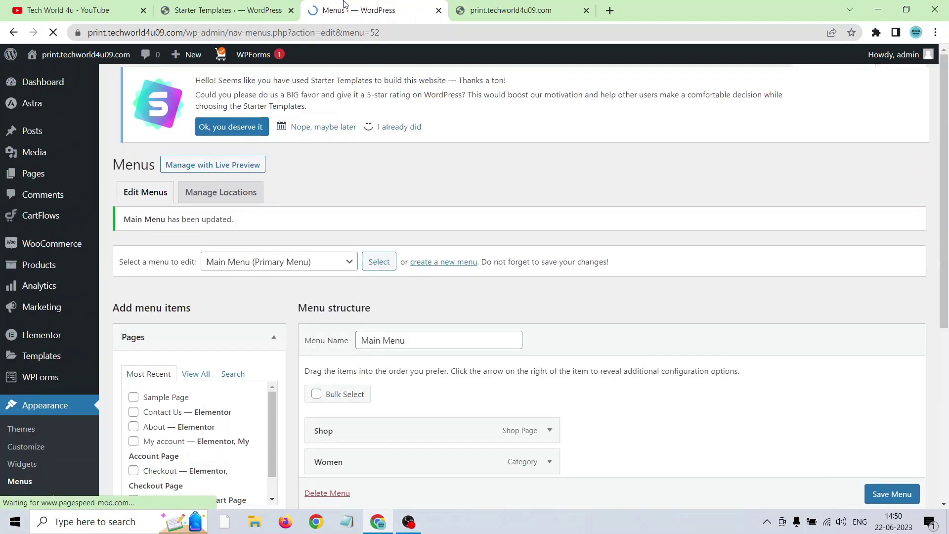
left_click(221, 6)
left_click(354, 10)
left_click(497, 8)
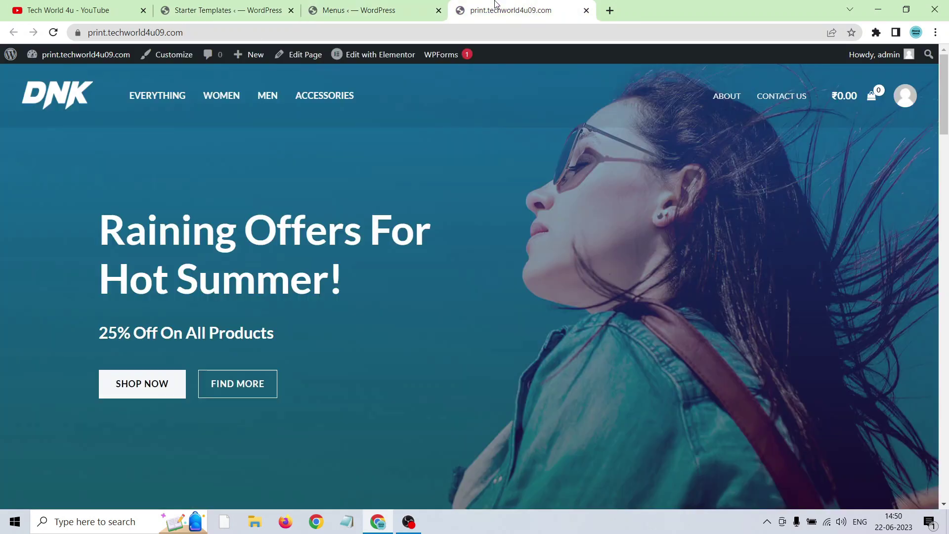
Go to the WordPress dashboard and show the store's product categories
mouse_move(55, 50)
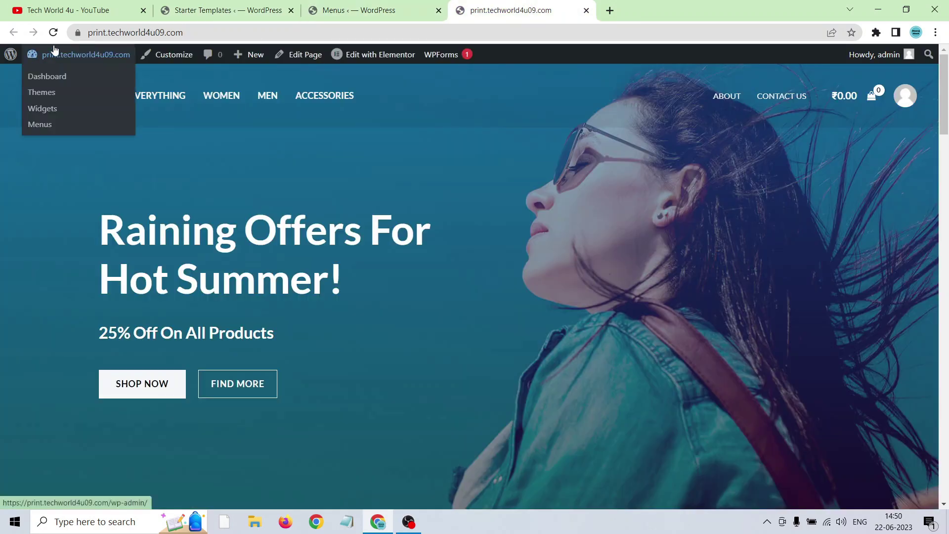
left_click(43, 78)
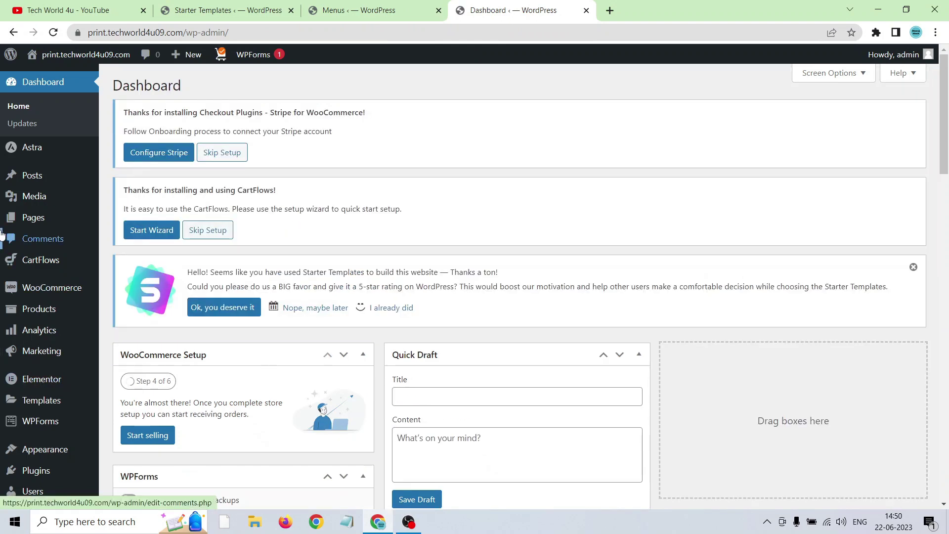
mouse_move(32, 309)
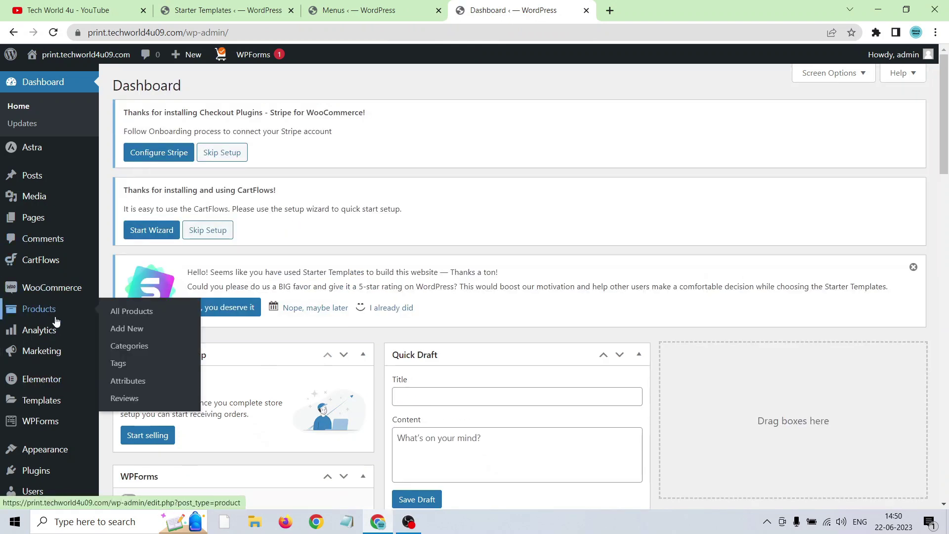
left_click(123, 347)
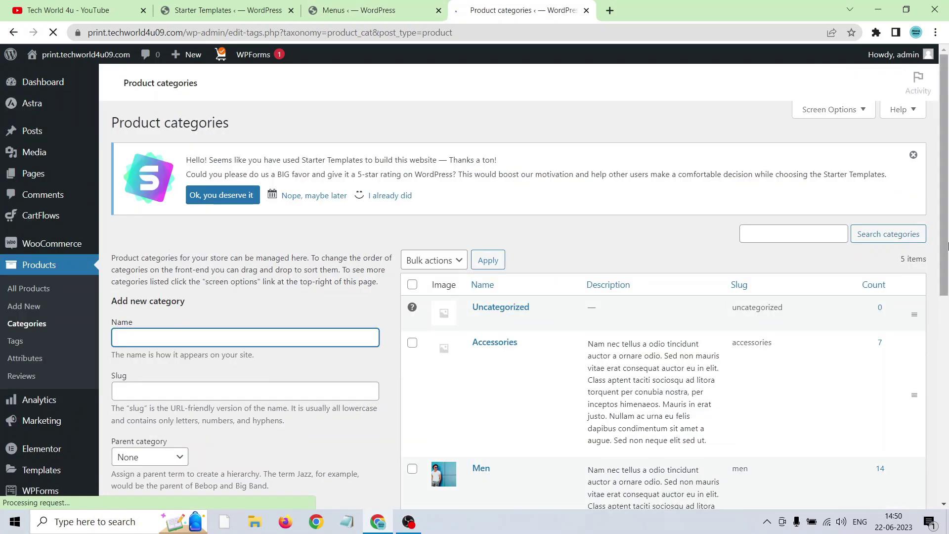
Open the T-Shirt category's store page in a new tab and copy its full URL
scroll(742, 296, "down", 7)
right_click(485, 289)
left_click(514, 296)
left_click(636, 4)
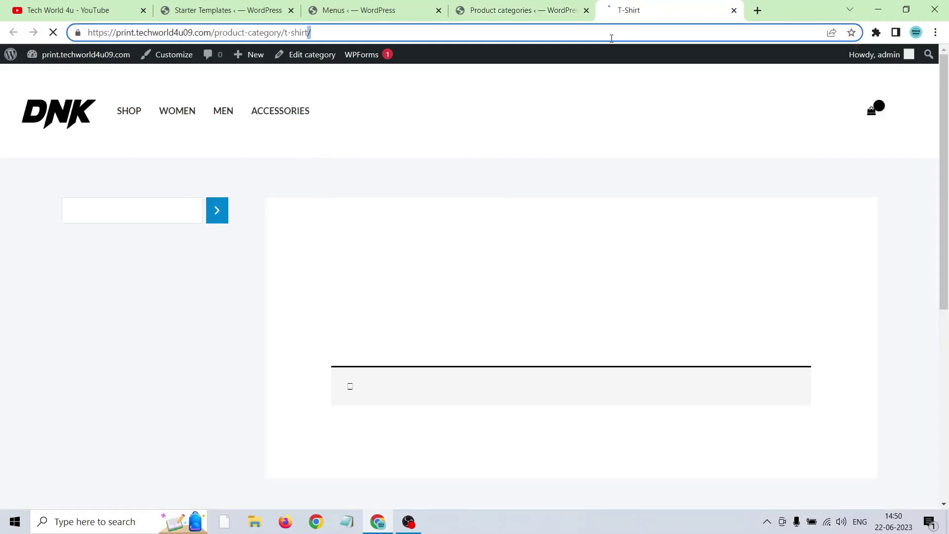
left_click(612, 38)
right_click(612, 39)
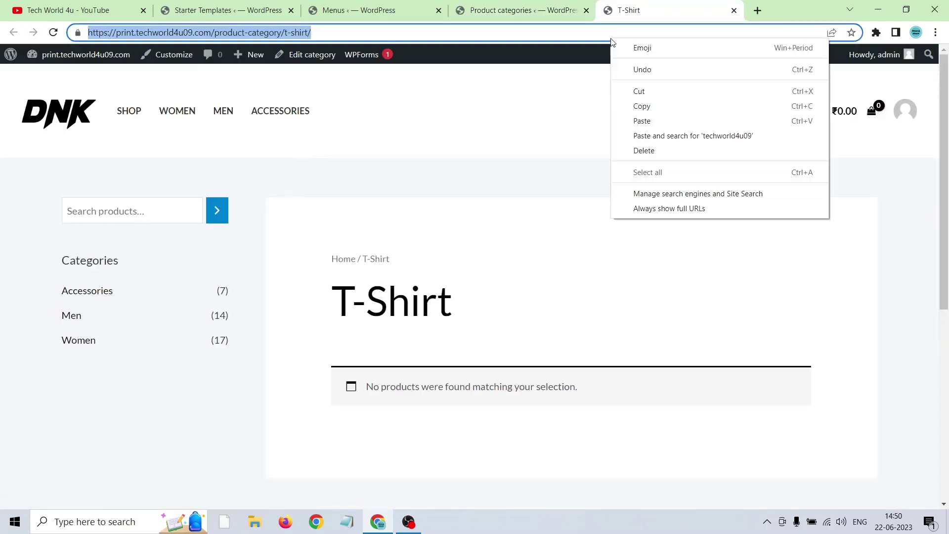
left_click(643, 106)
Add a custom link with the text T-Shirt and the copied category URL to Main Menu
left_click(353, 5)
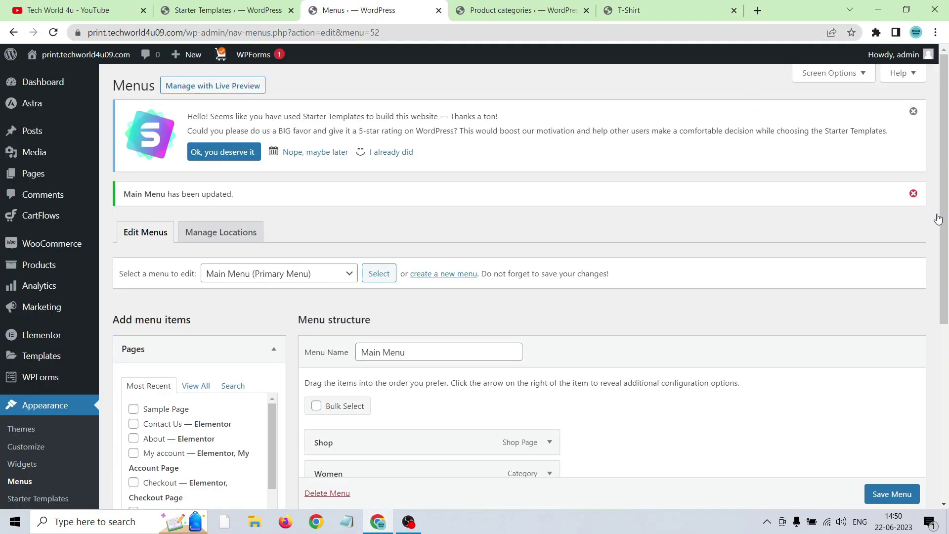
scroll(938, 219, "down", 5)
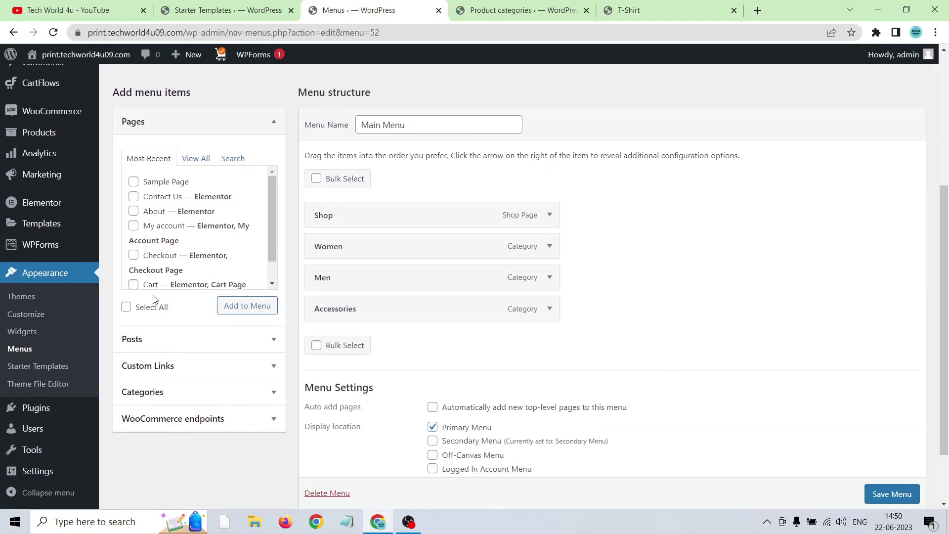
left_click(188, 368)
left_click(196, 239)
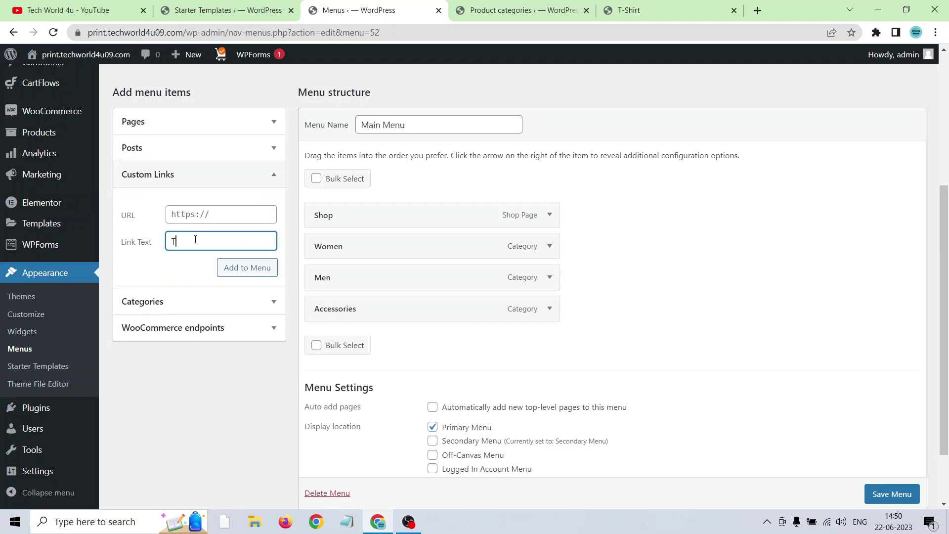
type("T-Shirt")
left_click(192, 216)
key("ctrl+v")
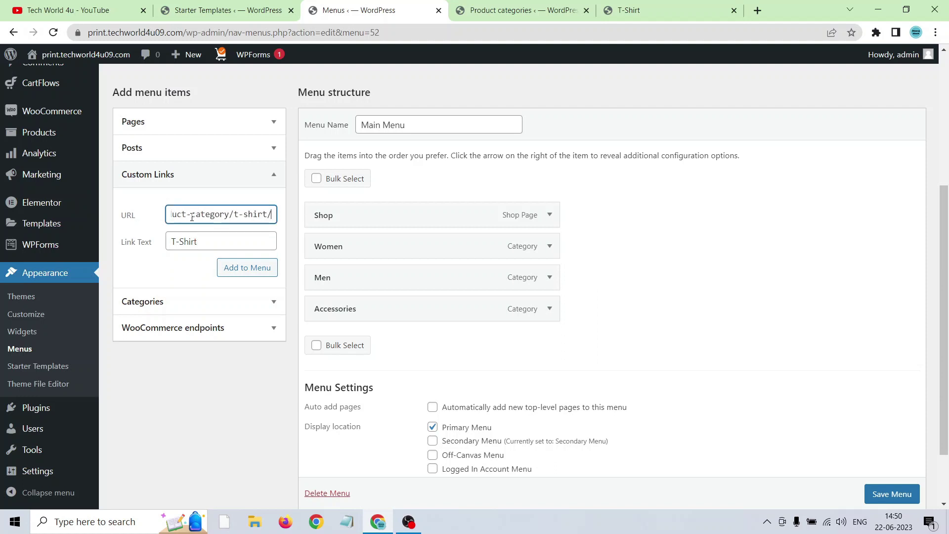
left_click(234, 273)
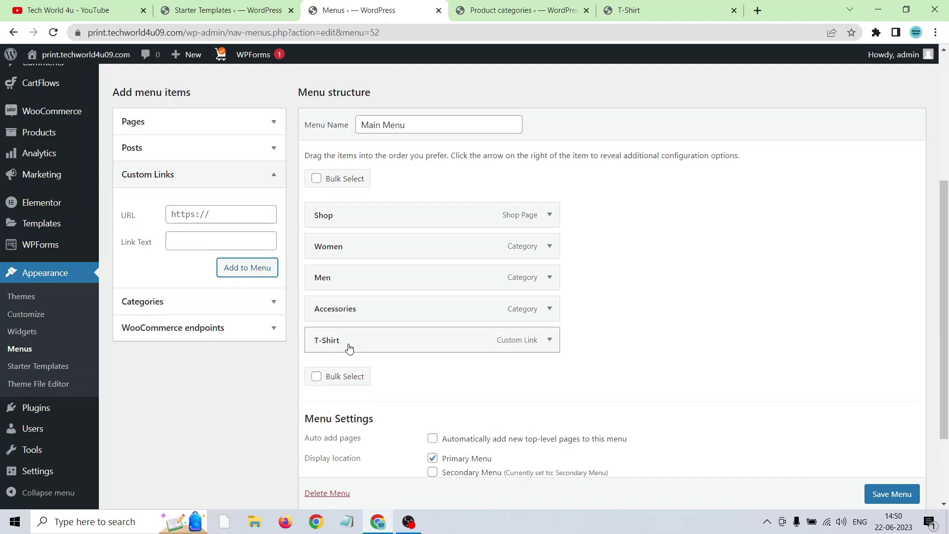
Reorder Main Menu to Women, Men, T-Shirt, Accessories, Shop and save the menu
left_click_drag(364, 214, 350, 284)
left_click(867, 496)
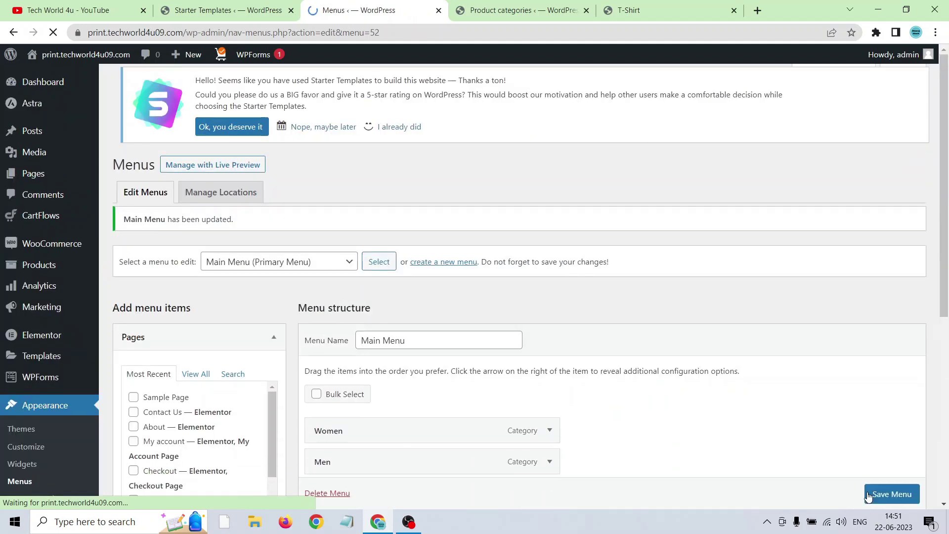
Go to the live store's home page and follow the T-Shirt menu item to check its category page
left_click(479, 4)
left_click(643, 10)
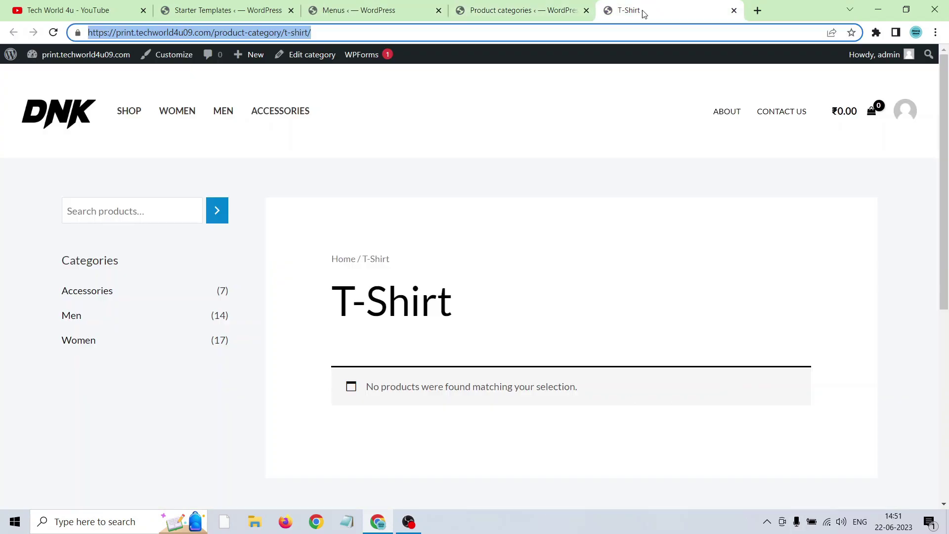
left_click(50, 97)
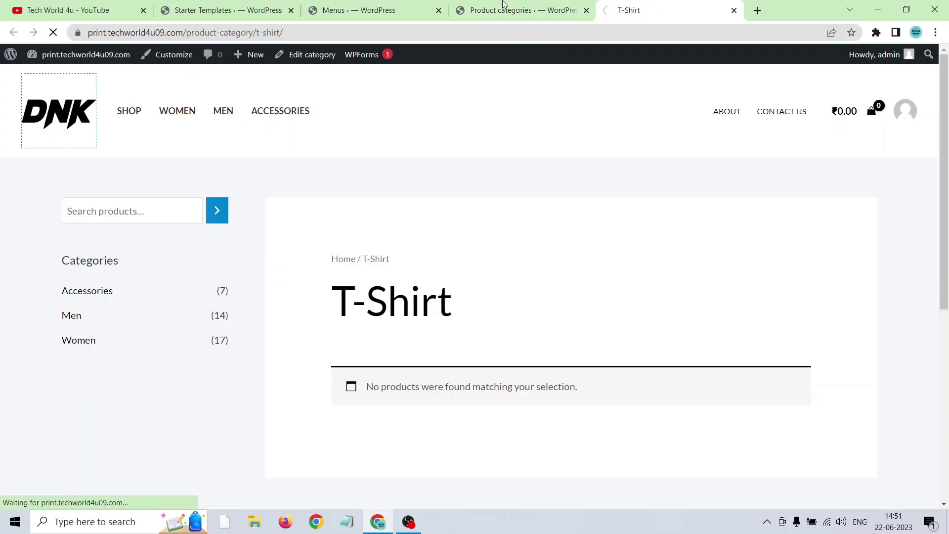
left_click(490, 7)
left_click(688, 4)
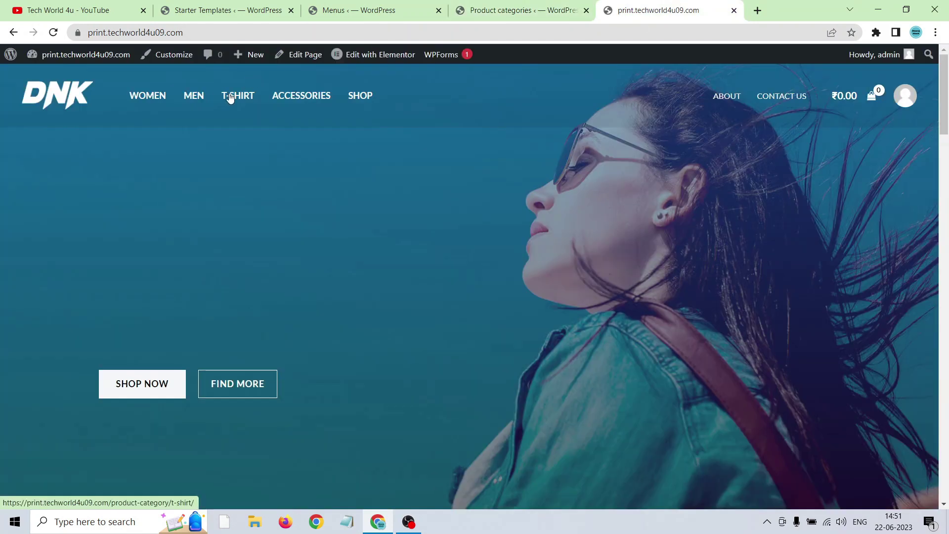
left_click(230, 97)
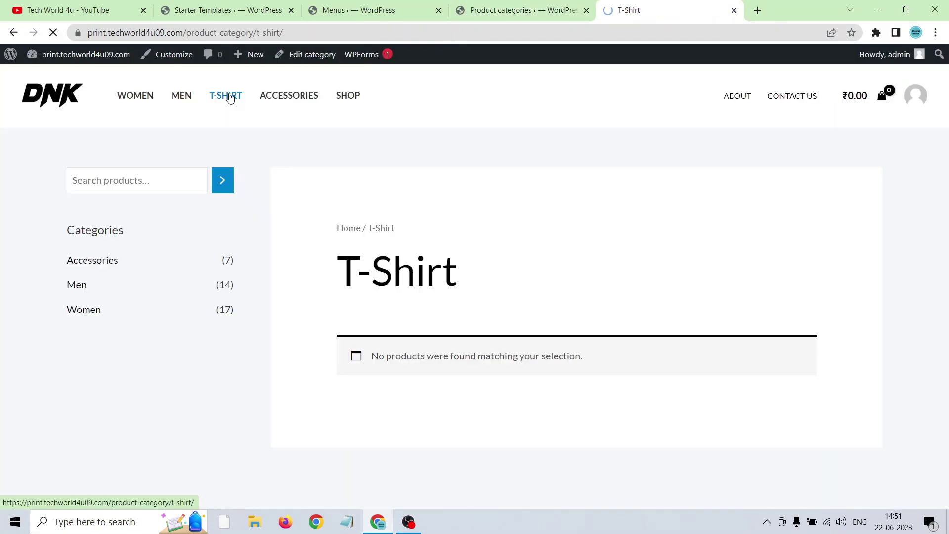
mouse_move(945, 220)
left_mouse_down()
mouse_move(944, 376)
mouse_move(947, 220)
left_mouse_up()
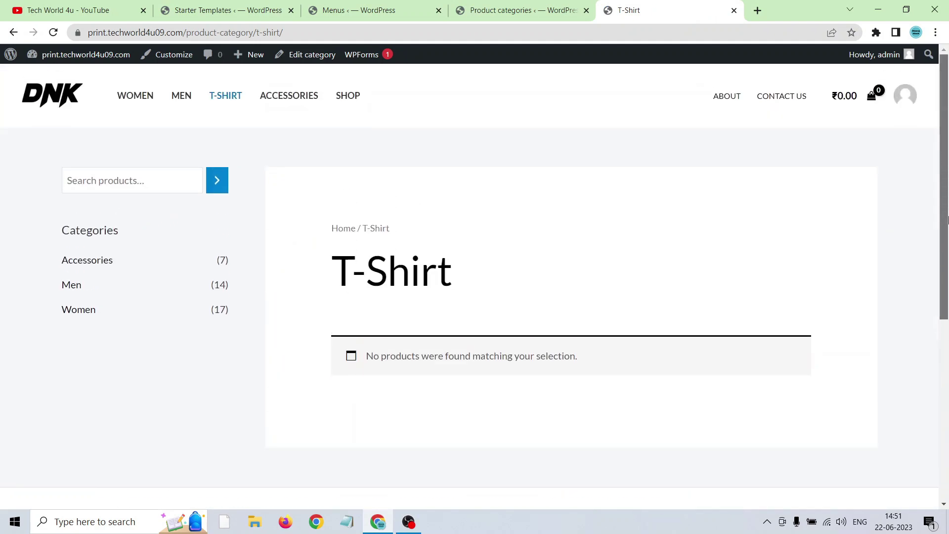
Follow the Men menu item on the live store and look through its category page
left_click(190, 98)
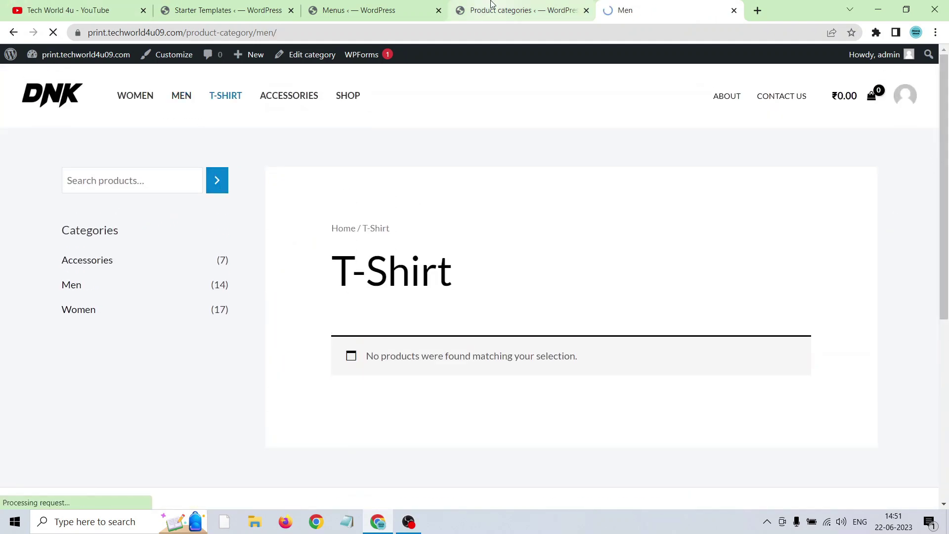
mouse_move(946, 130)
left_mouse_down()
mouse_move(947, 321)
mouse_move(944, 123)
left_mouse_up()
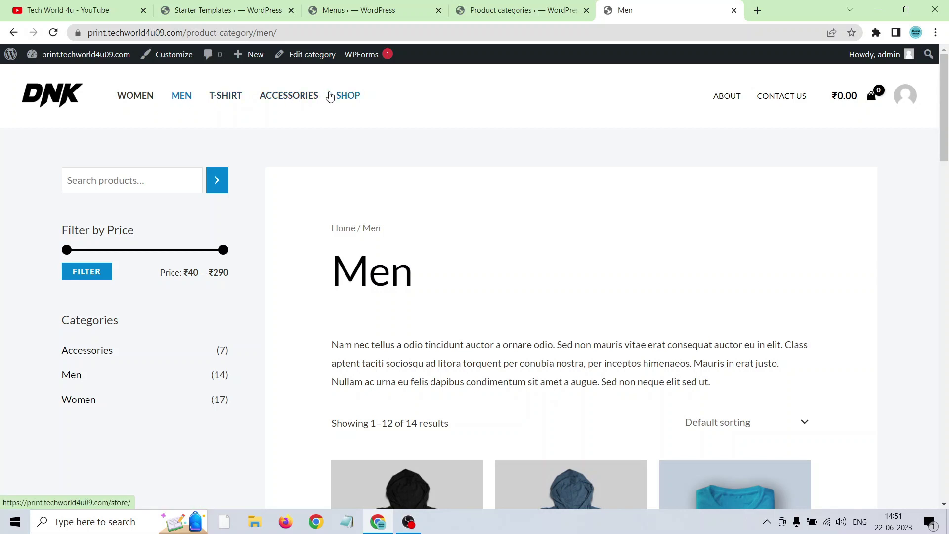
left_click(477, 7)
left_click(616, 5)
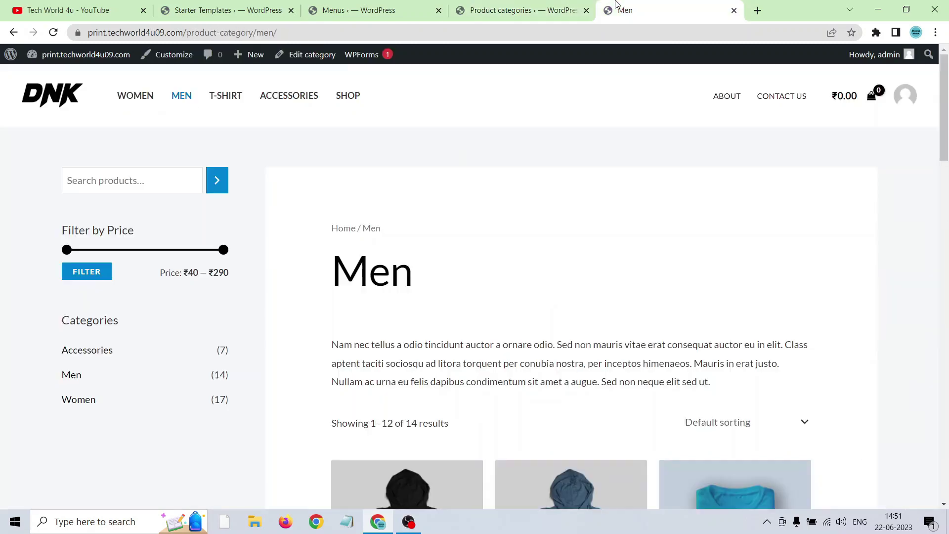
Start a new product in the WordPress dashboard and name it T-Shirts For Men
left_click(524, 10)
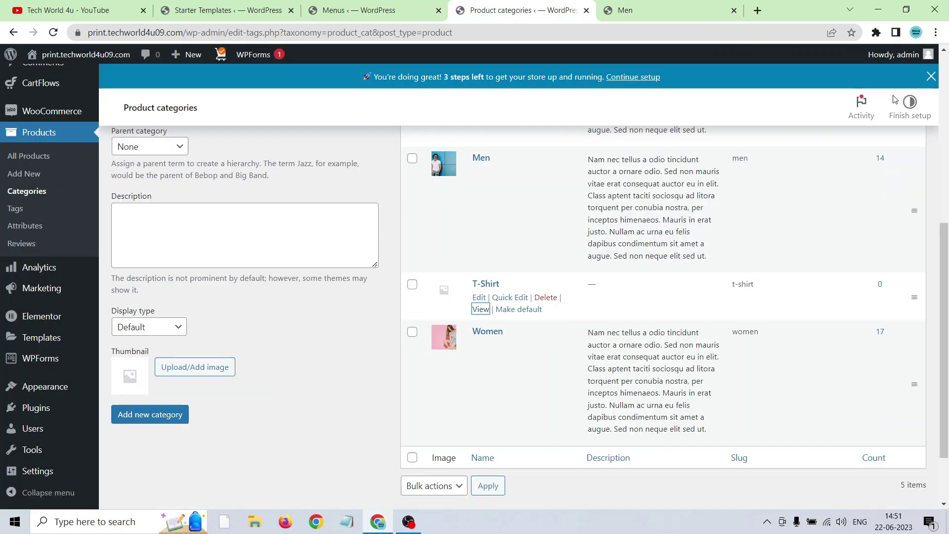
scroll(947, 269, "down", 2)
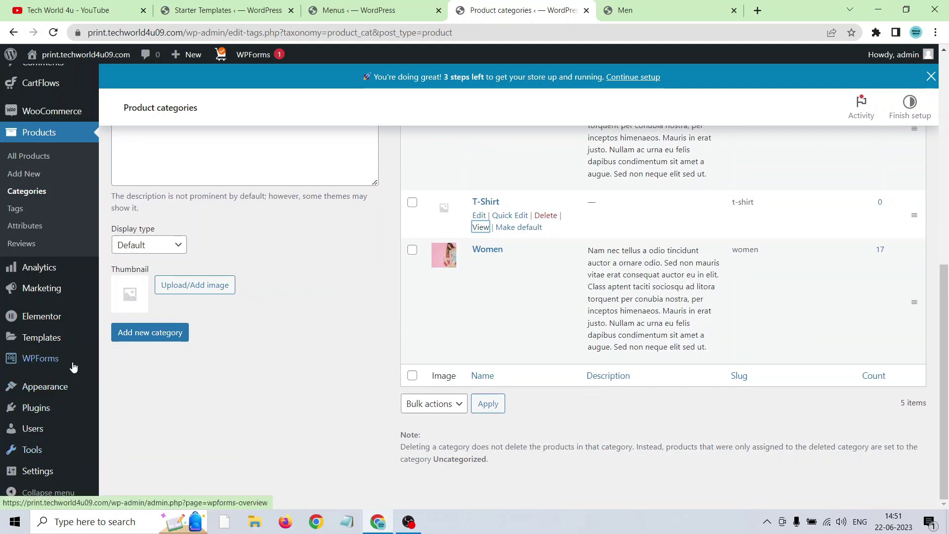
left_click(28, 158)
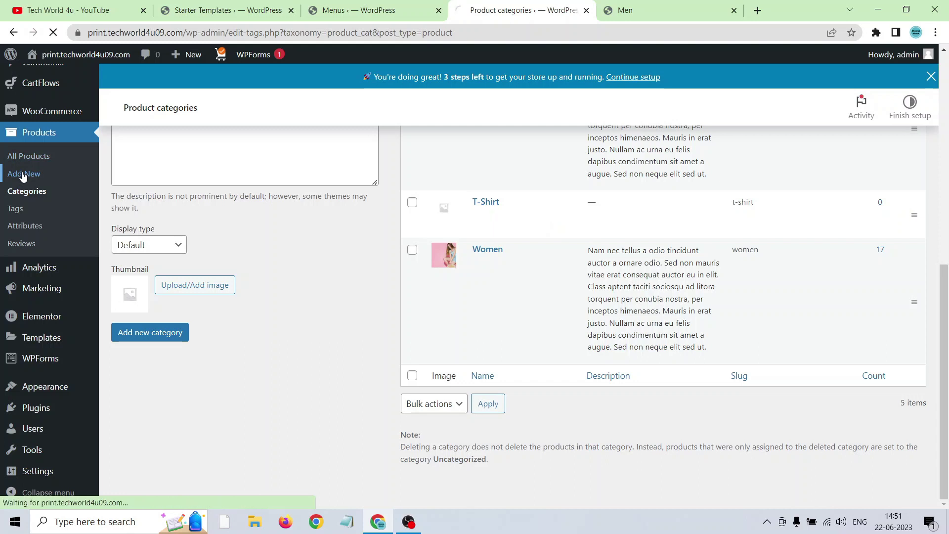
left_click(425, 8)
left_click(513, 6)
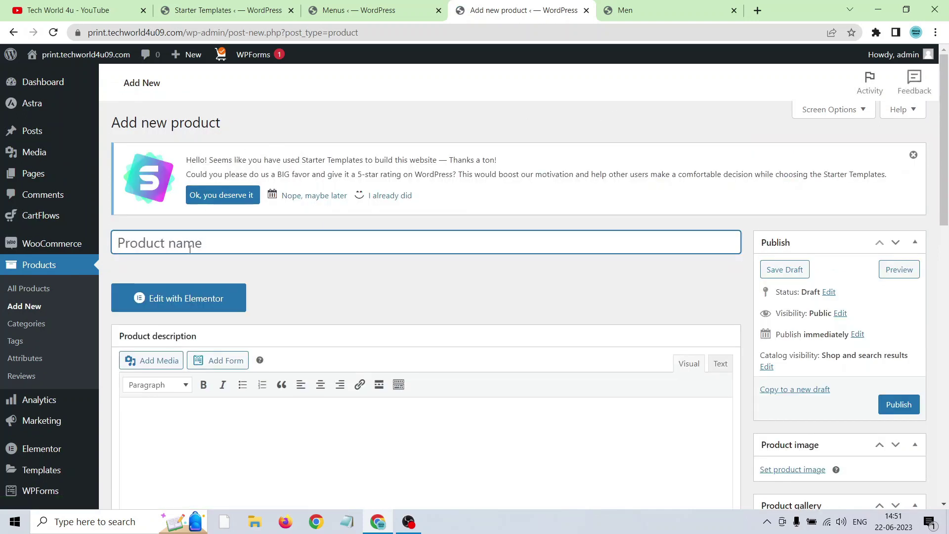
type("T-Shirts For Men")
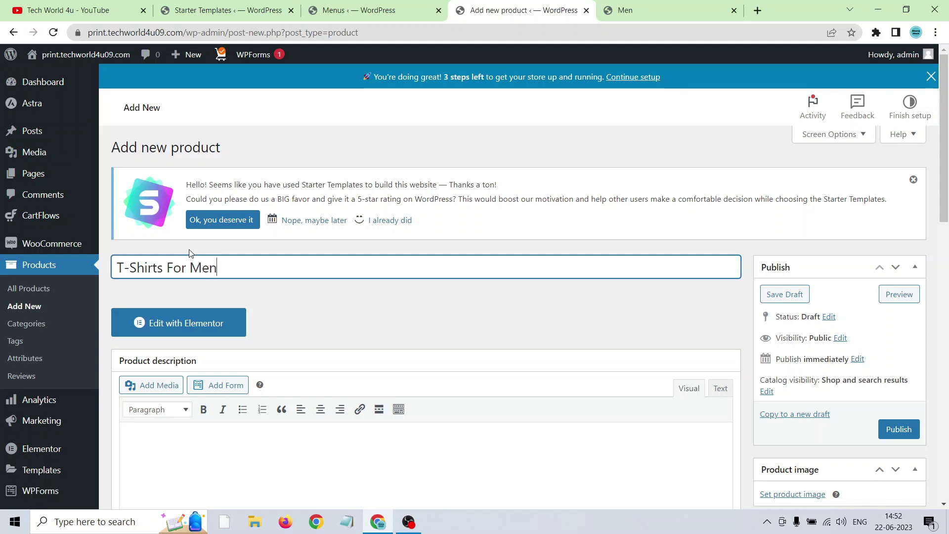
Examine the Black Hoodie product page in the Men category as an example of a product layout
scroll(288, 300, "down", 4)
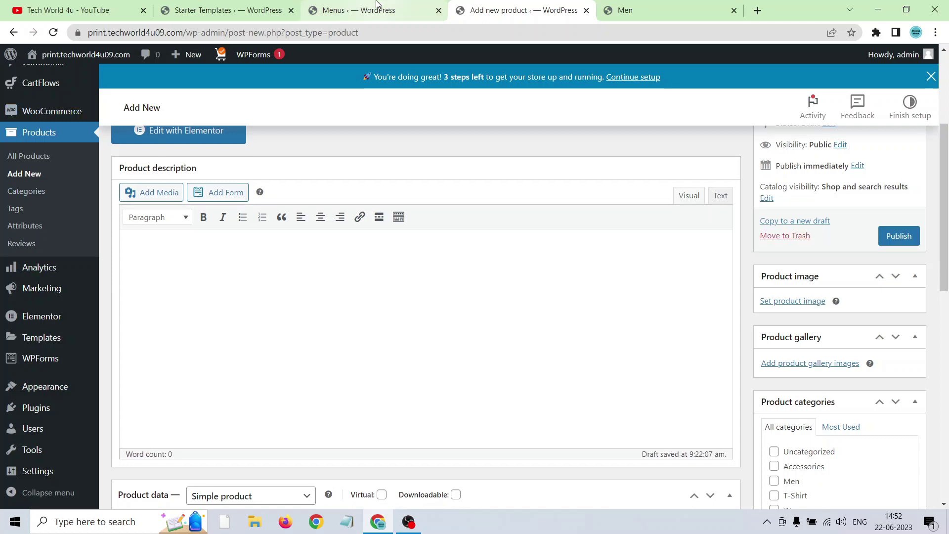
left_click(673, 11)
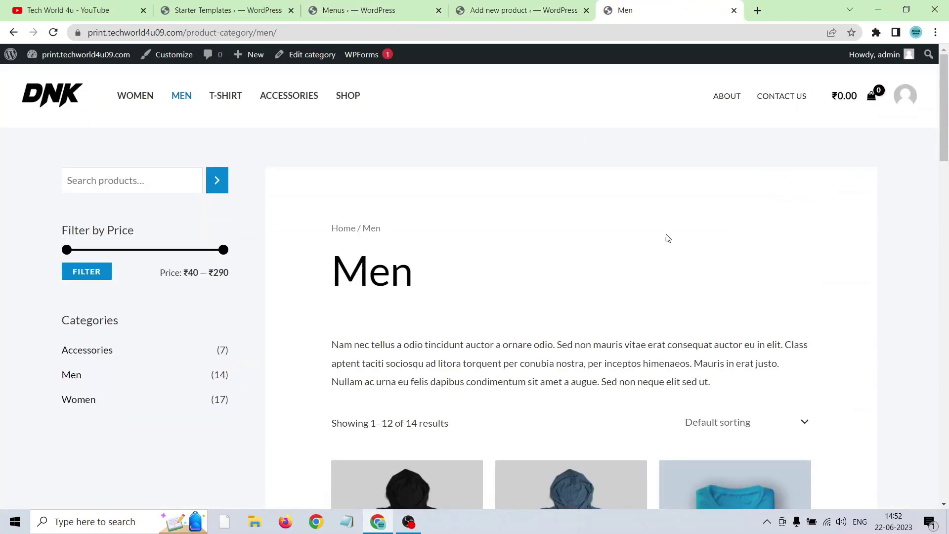
scroll(668, 238, "down", 6)
left_click(422, 210)
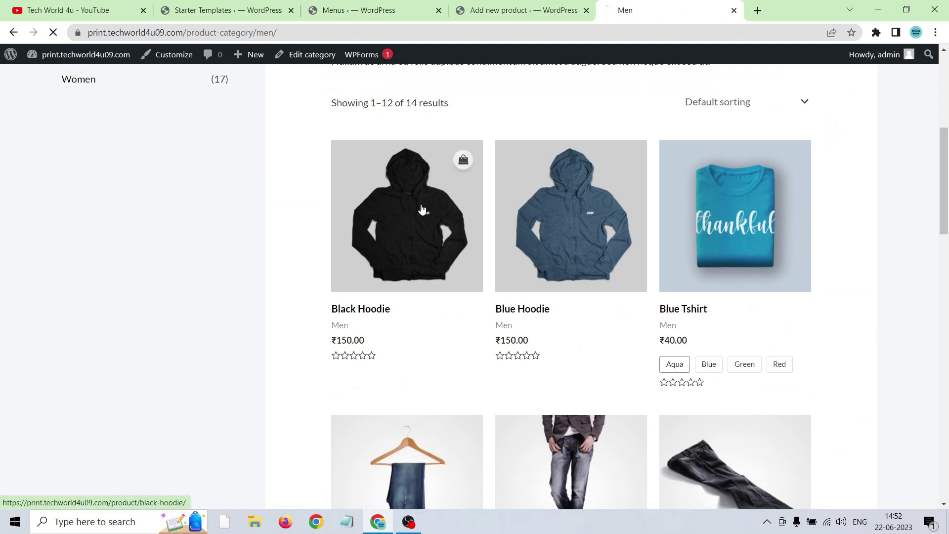
left_click(544, 9)
left_click(643, 9)
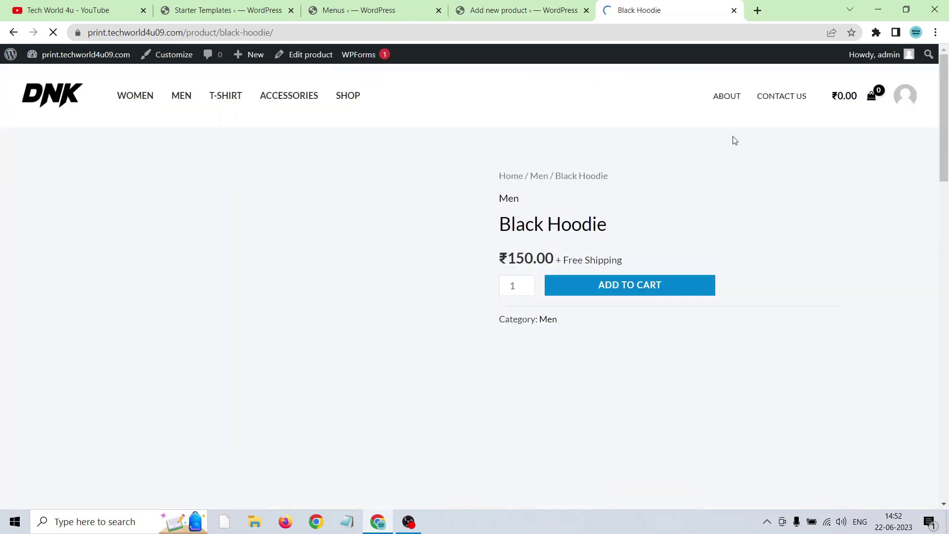
mouse_move(945, 163)
left_mouse_down()
mouse_move(946, 458)
mouse_move(937, 149)
left_mouse_up()
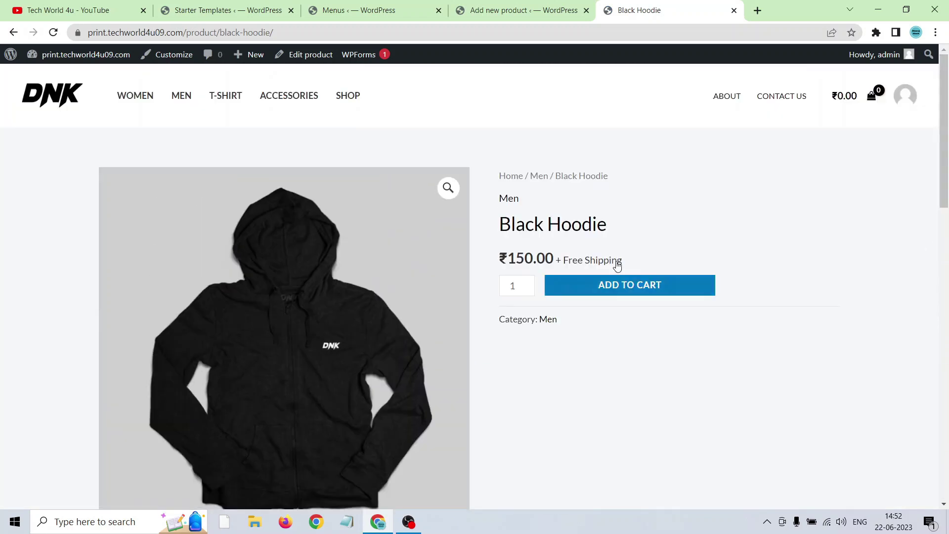
left_click(409, 6)
Return to the new T-Shirts For Men product and assign it to the T-Shirt category
left_click(524, 6)
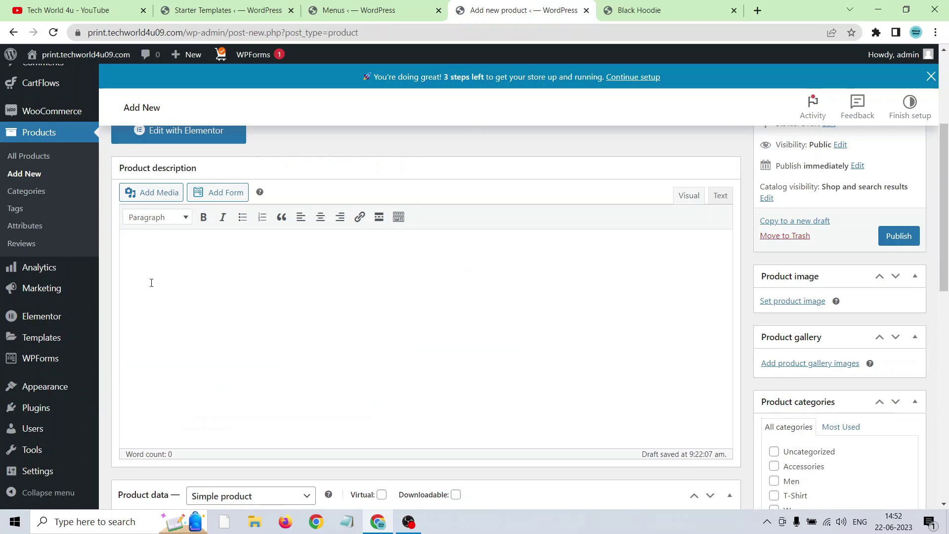
scroll(932, 241, "up", 3)
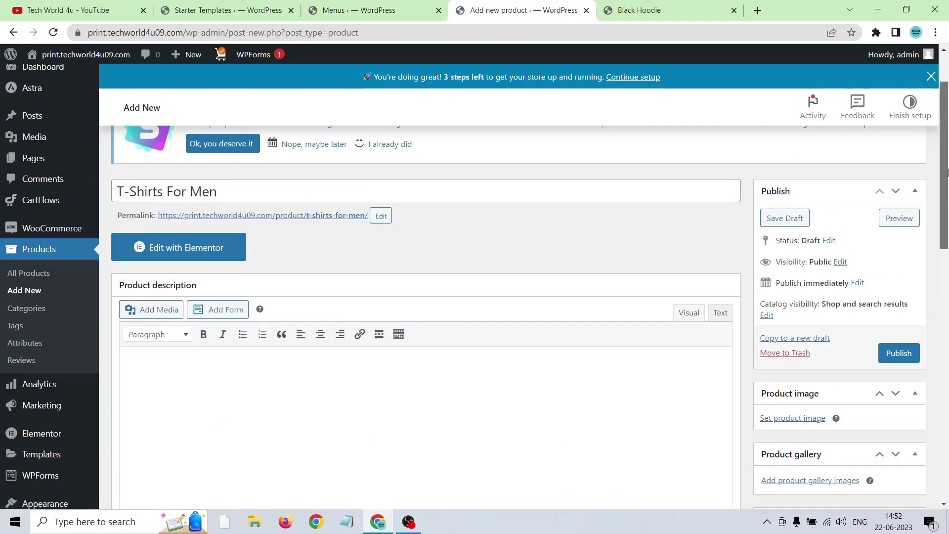
scroll(249, 215, "down", 6)
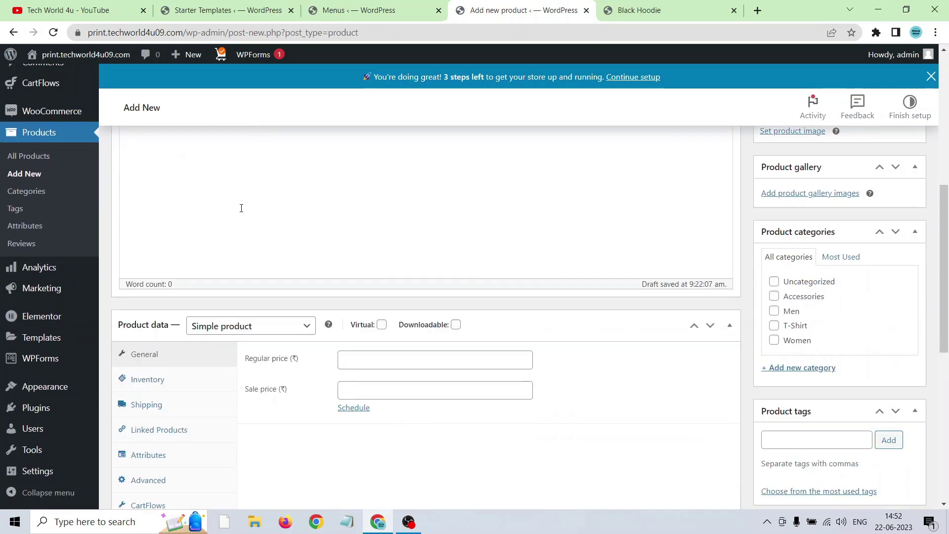
scroll(544, 277, "up", 1)
scroll(718, 322, "down", 1)
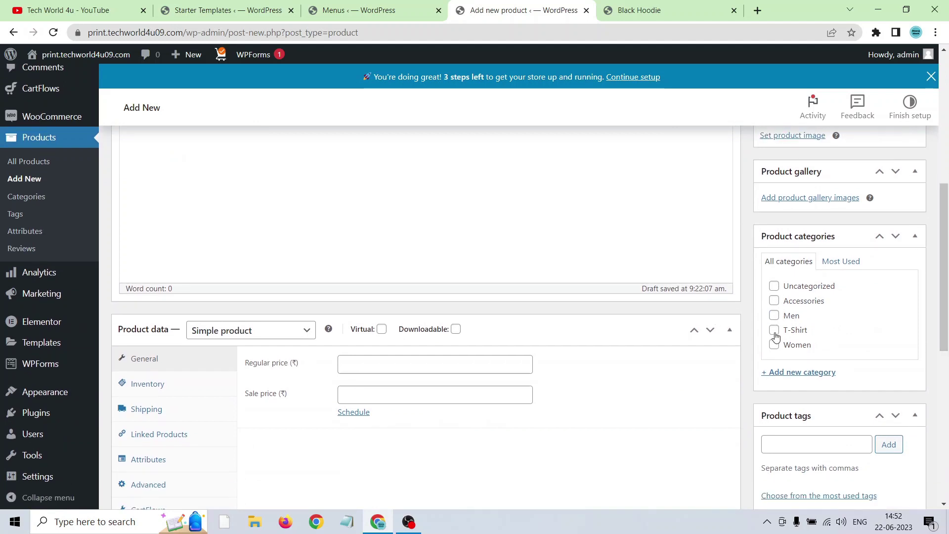
scroll(870, 337, "up", 3)
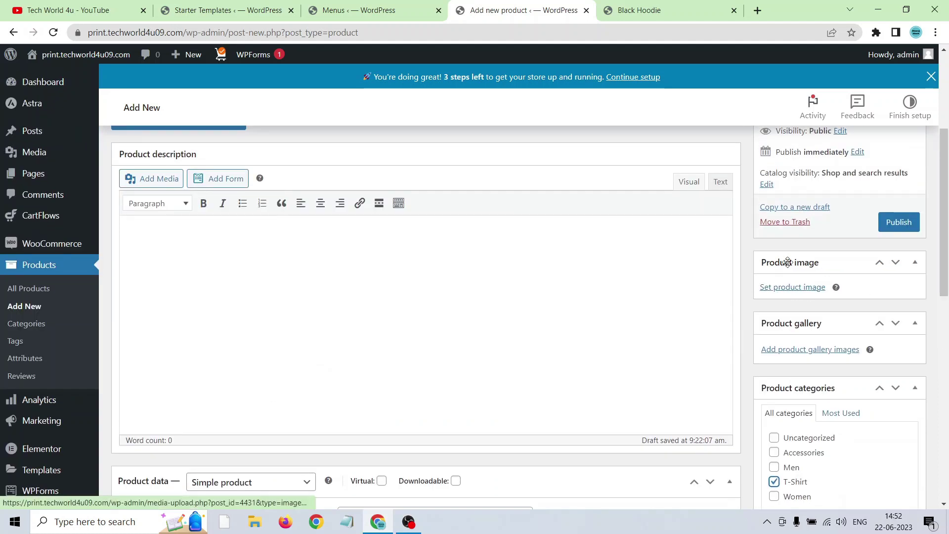
Upload 17745-5.jpg from the Downloads folder and set it as the product image
left_click(786, 289)
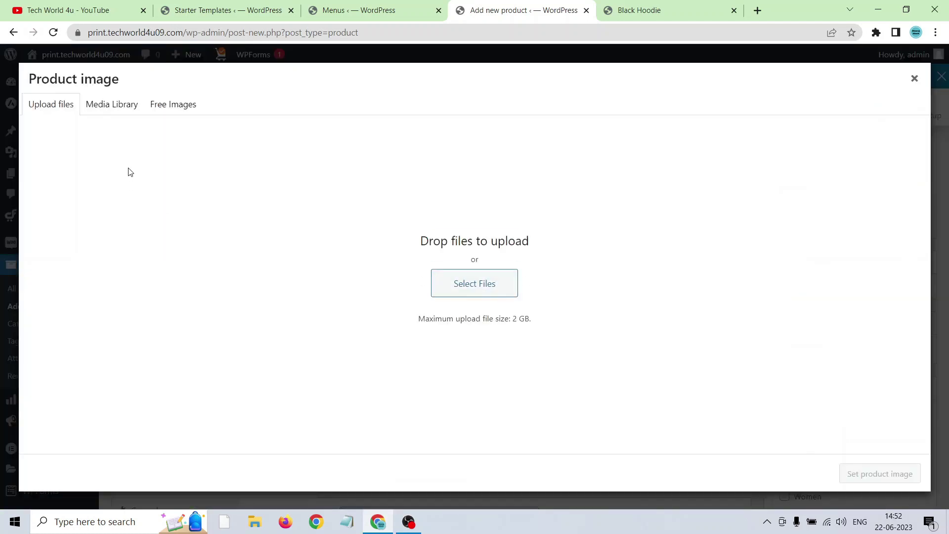
left_click(506, 281)
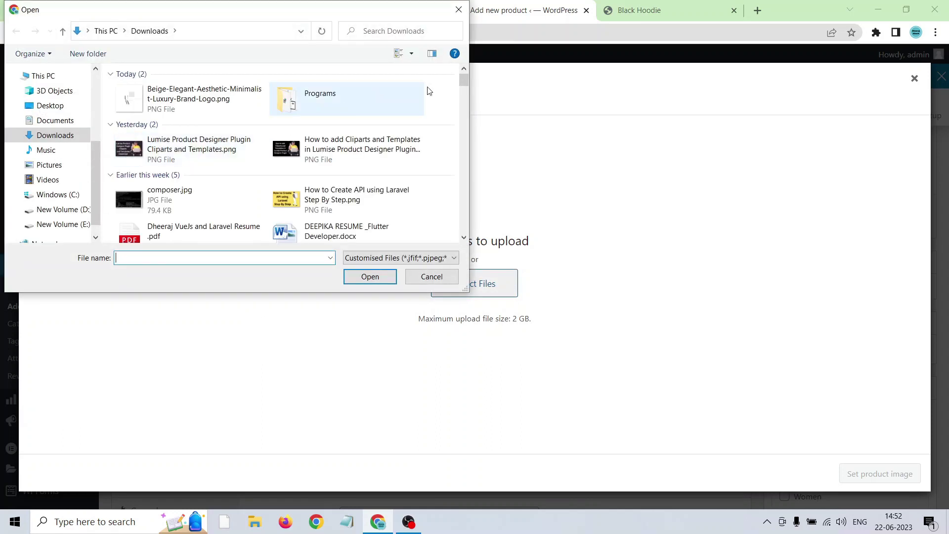
left_click_drag(461, 80, 470, 123)
left_click(157, 124)
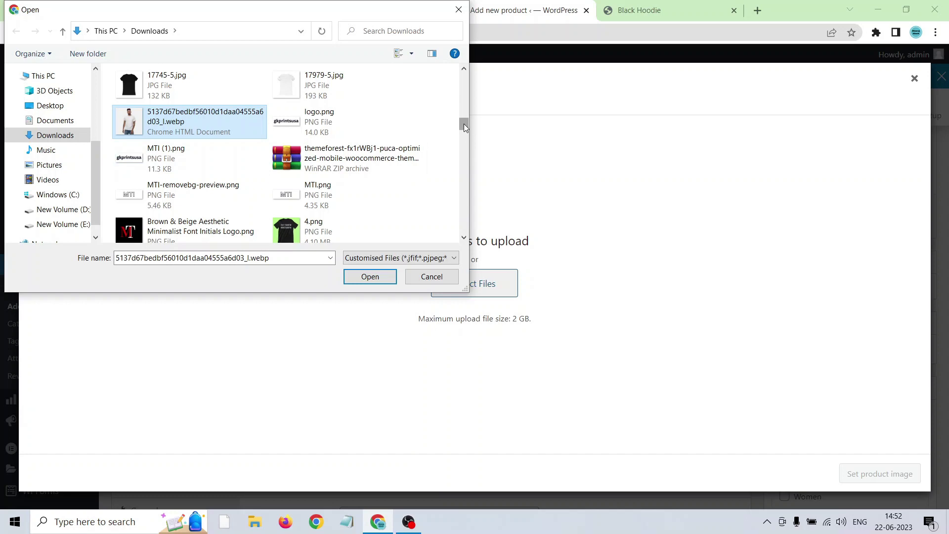
left_click_drag(463, 124, 465, 121)
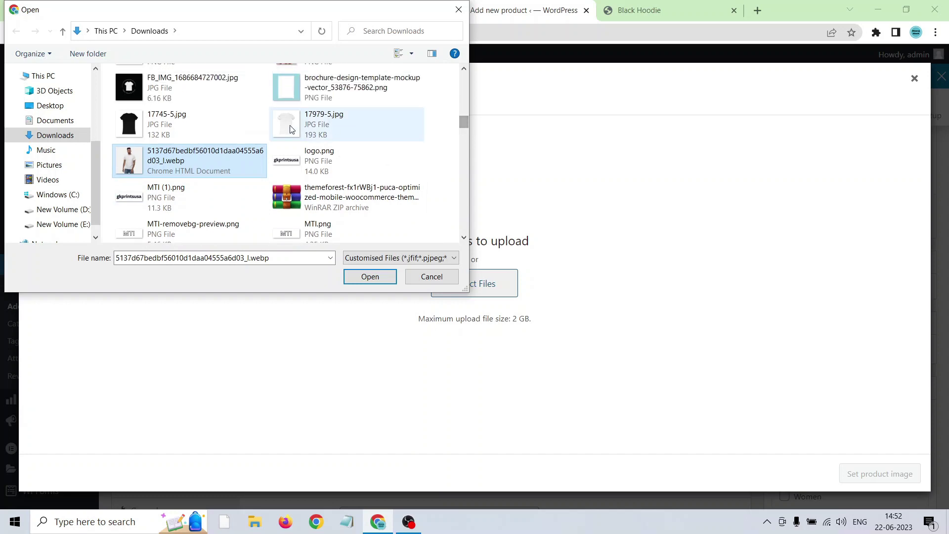
left_click(201, 131)
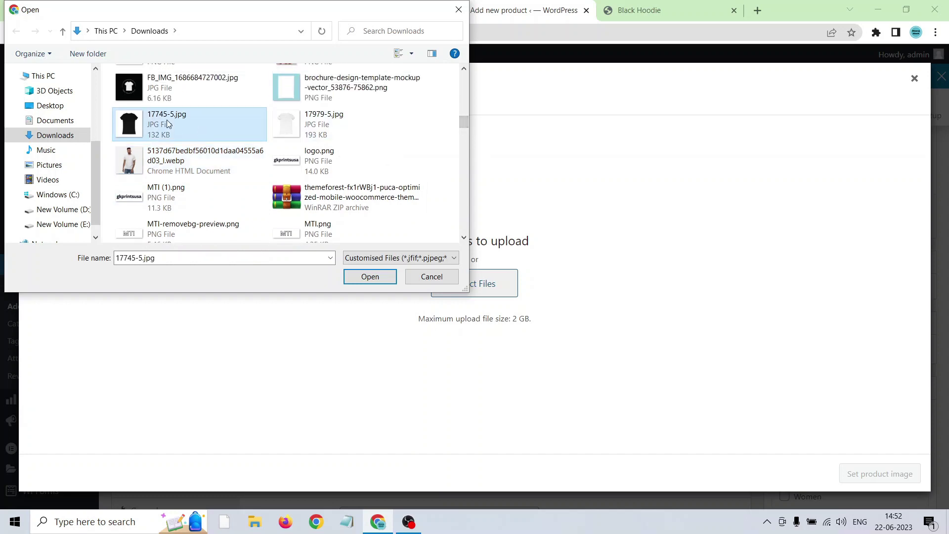
left_click(376, 276)
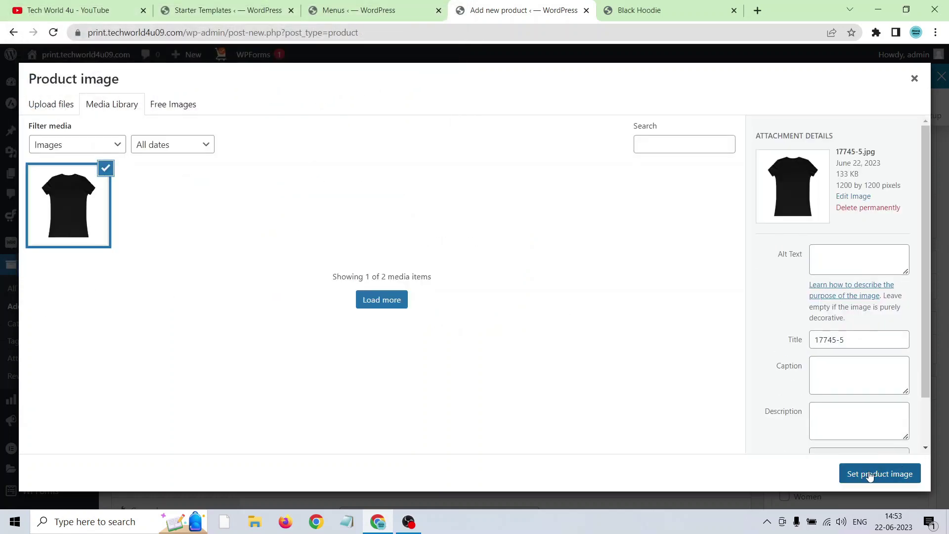
left_click(869, 475)
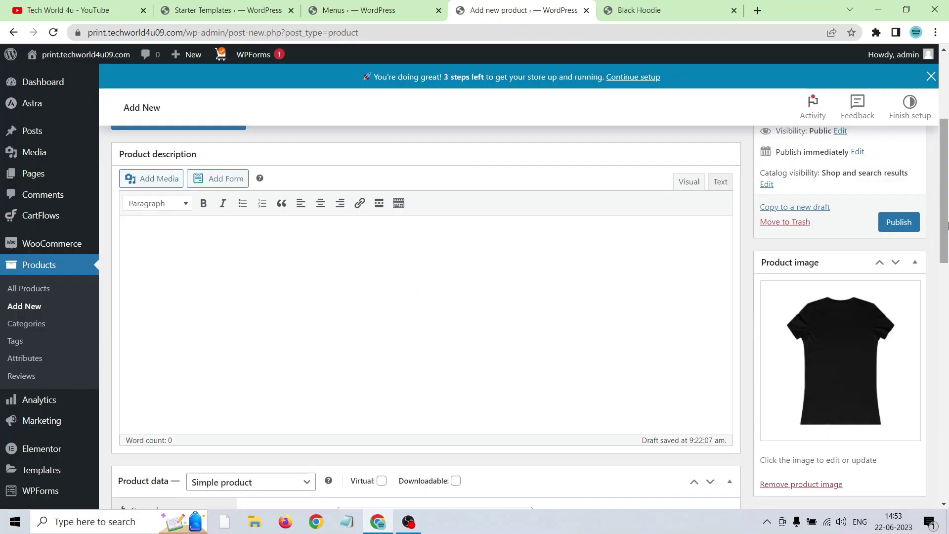
Add the uploaded black T-shirt image 17745-5.jpg to the product gallery
left_click_drag(946, 175, 945, 281)
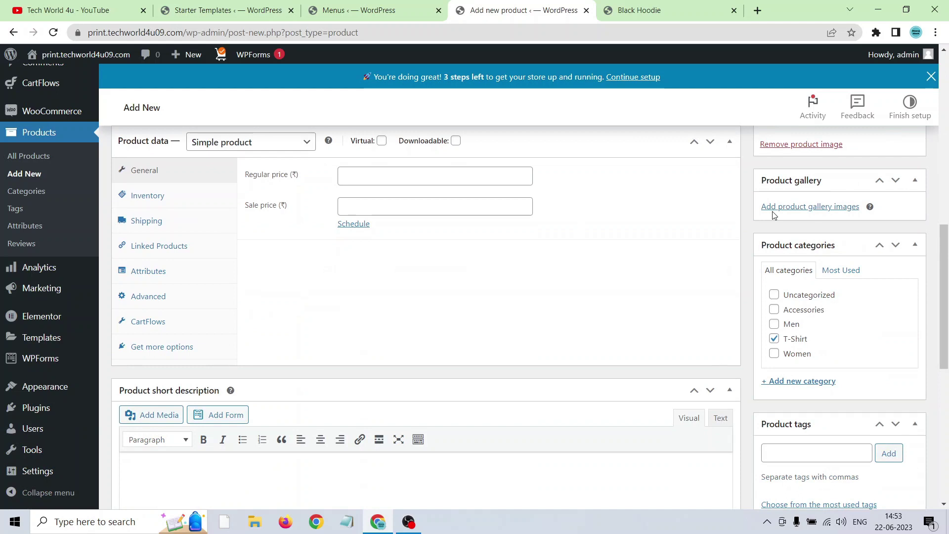
left_click(789, 210)
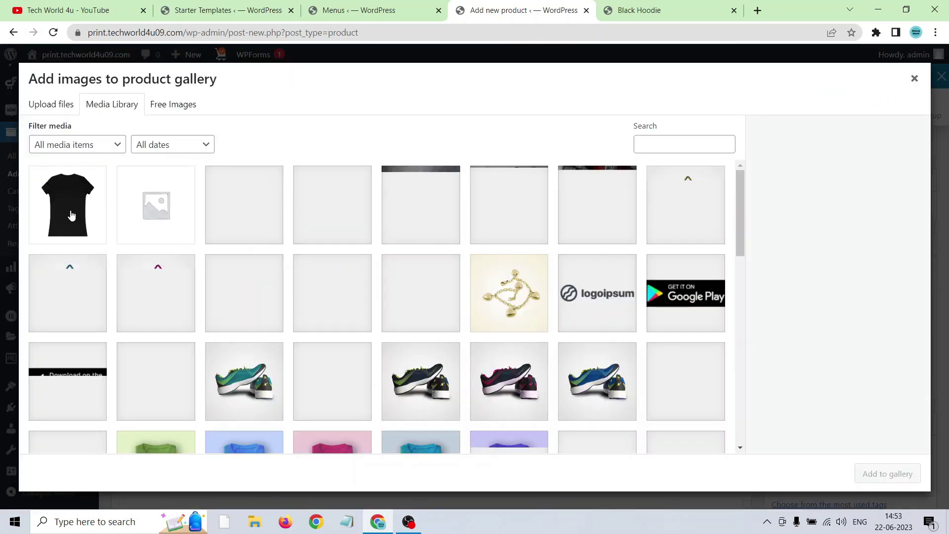
left_click(69, 214)
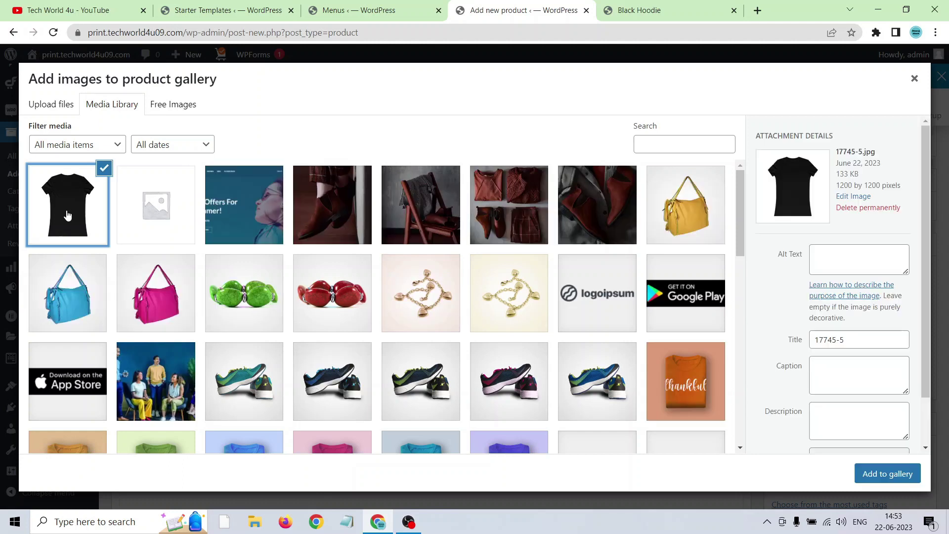
left_click(887, 474)
Keep the product type as Simple product and set the regular price to ₹250
left_click_drag(948, 254, 948, 127)
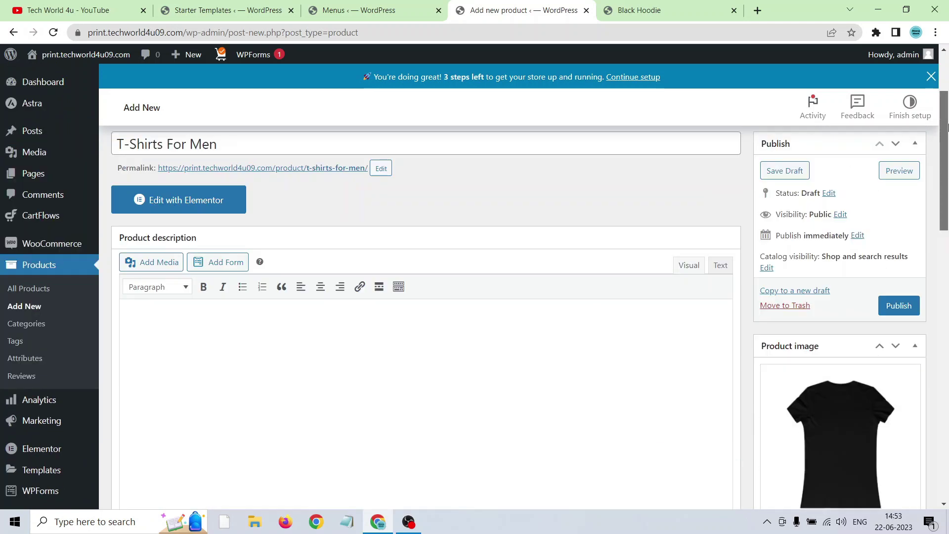
scroll(264, 188, "down", 2)
left_click_drag(948, 260, 948, 340)
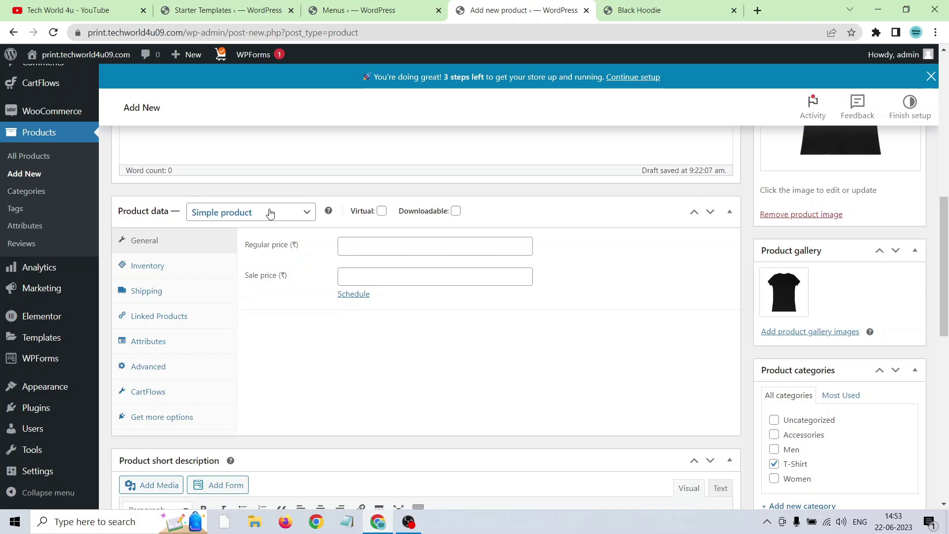
left_click(246, 217)
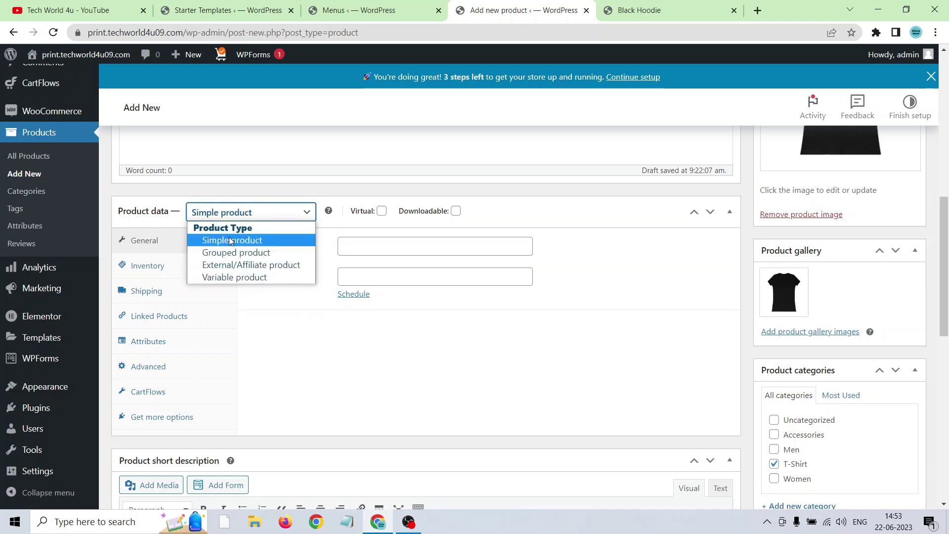
left_click(230, 241)
left_click(373, 248)
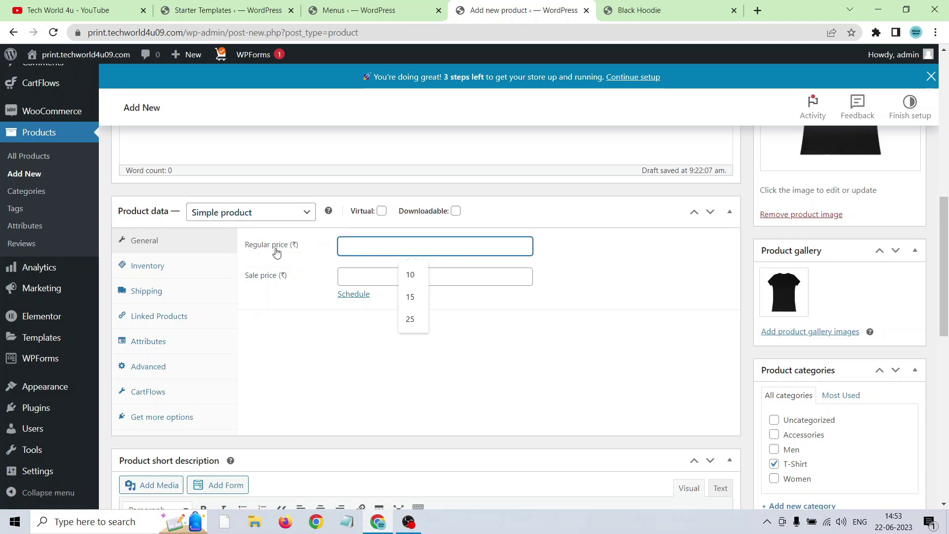
type("10")
key("BackSpace")
key("BackSpace")
left_click(363, 241)
type("250")
left_click(605, 273)
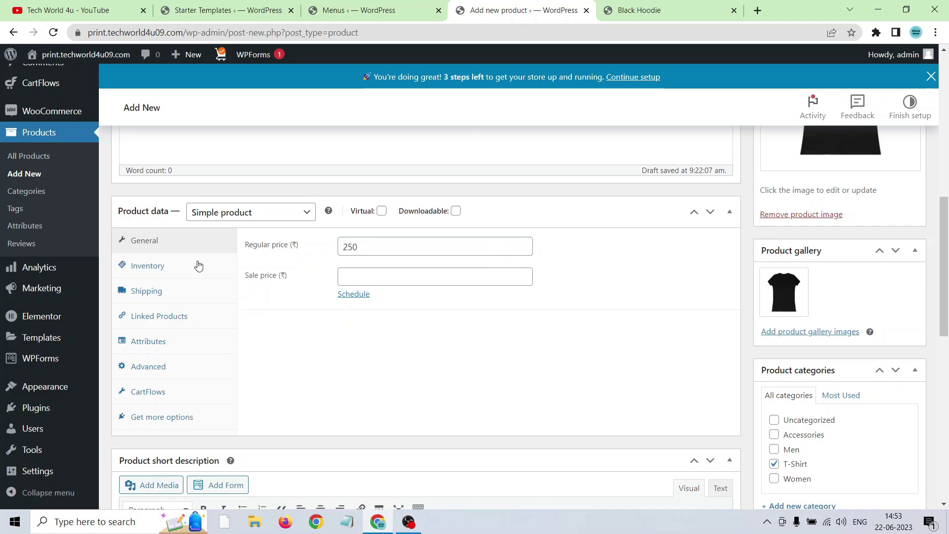
Check the inventory and shipping settings of the T-Shirts For Men product and publish it
left_click(168, 272)
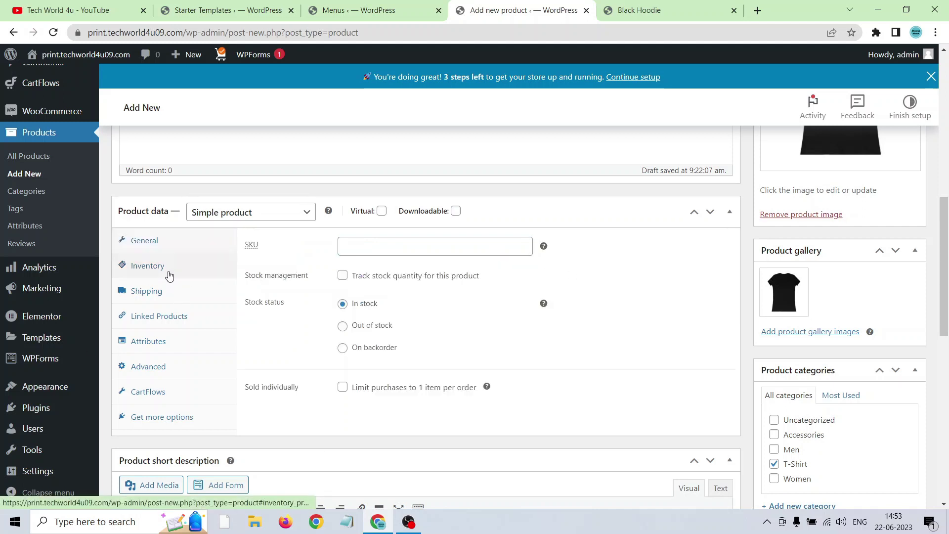
left_click(172, 290)
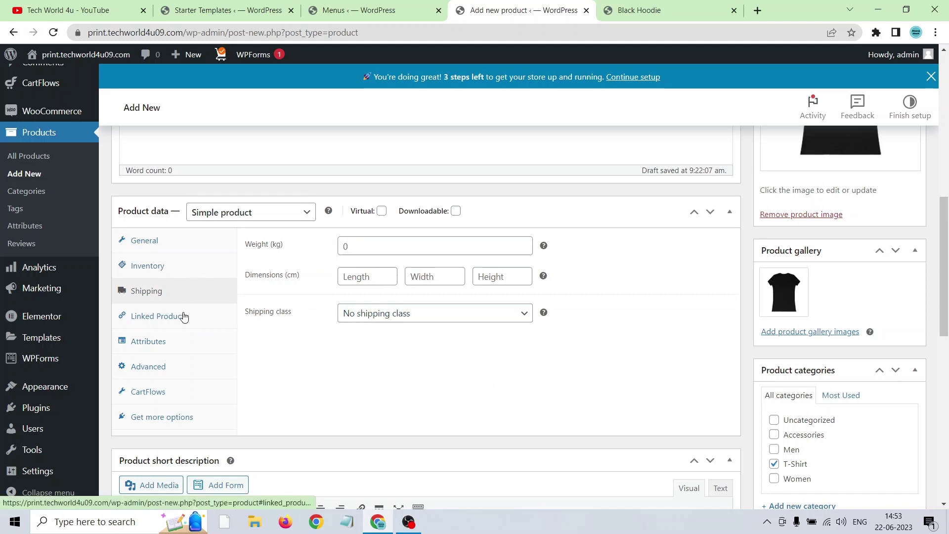
scroll(948, 246, "up", 1)
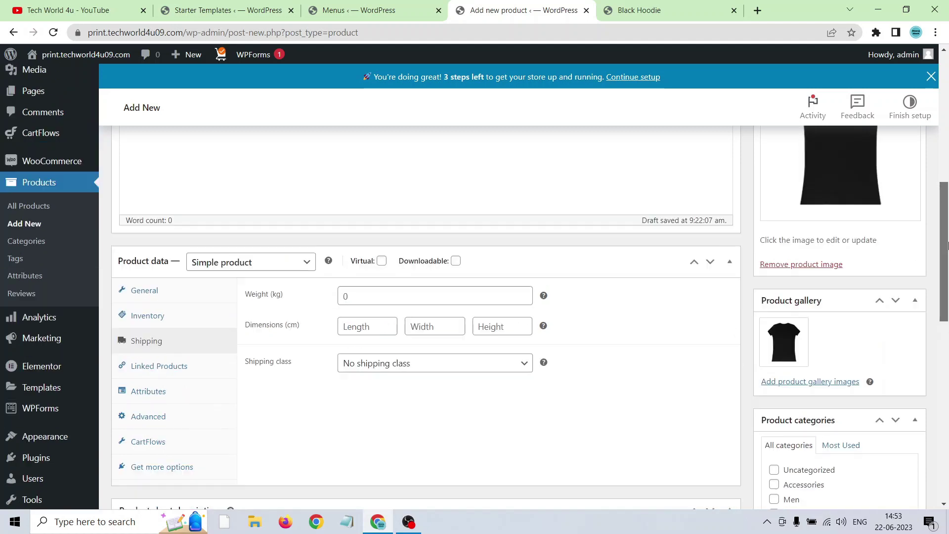
scroll(948, 246, "up", 1)
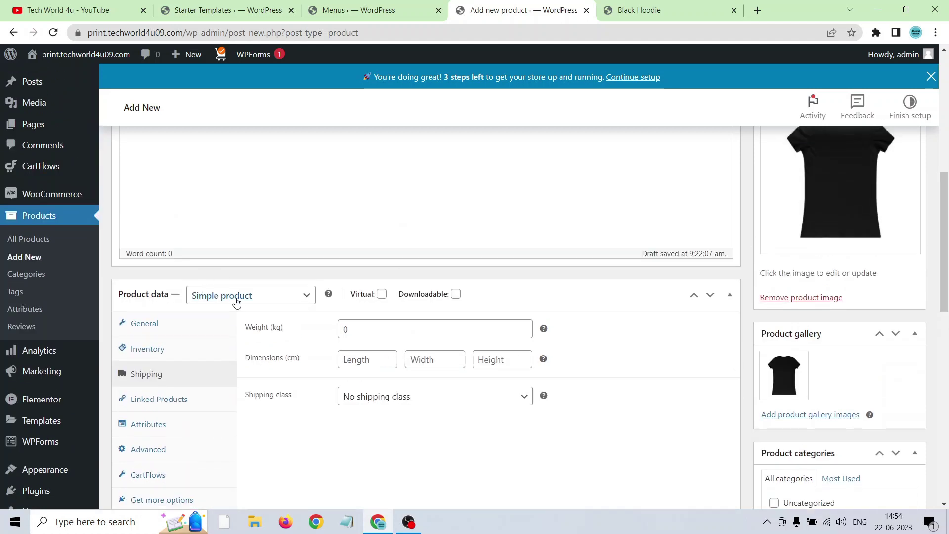
left_click(181, 330)
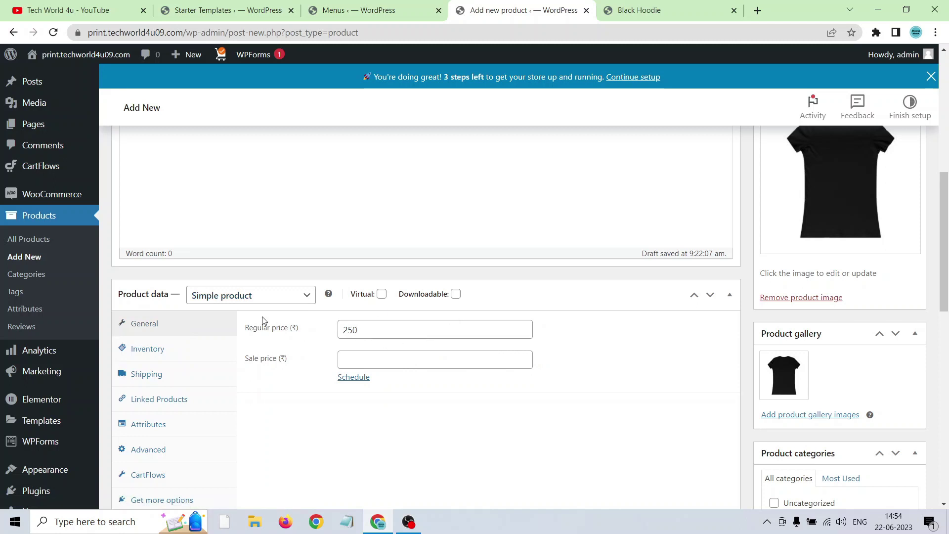
left_click_drag(945, 250, 948, 210)
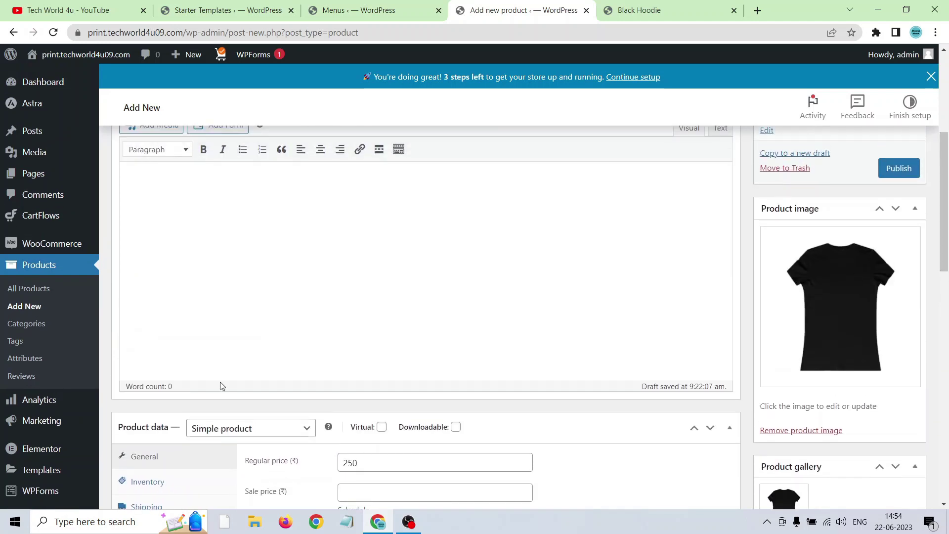
left_click(896, 171)
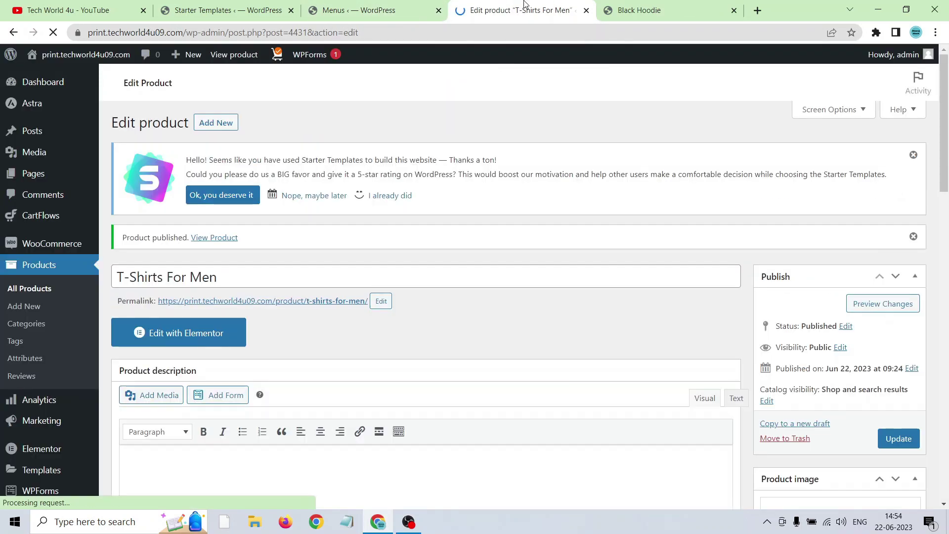
Reload the live store and look through its T-Shirt category page for the published product
mouse_move(37, 56)
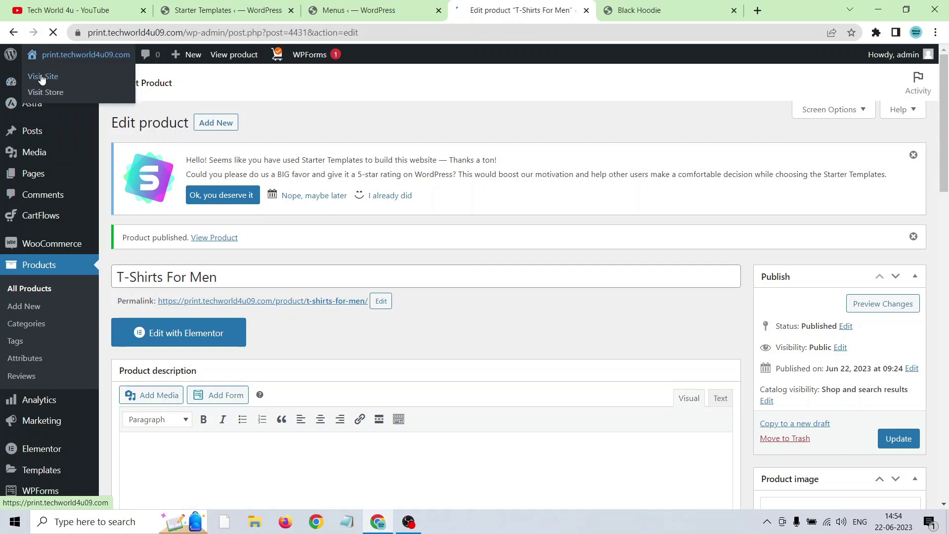
right_click(42, 77)
left_click(638, 10)
left_click(638, 10)
left_click(53, 33)
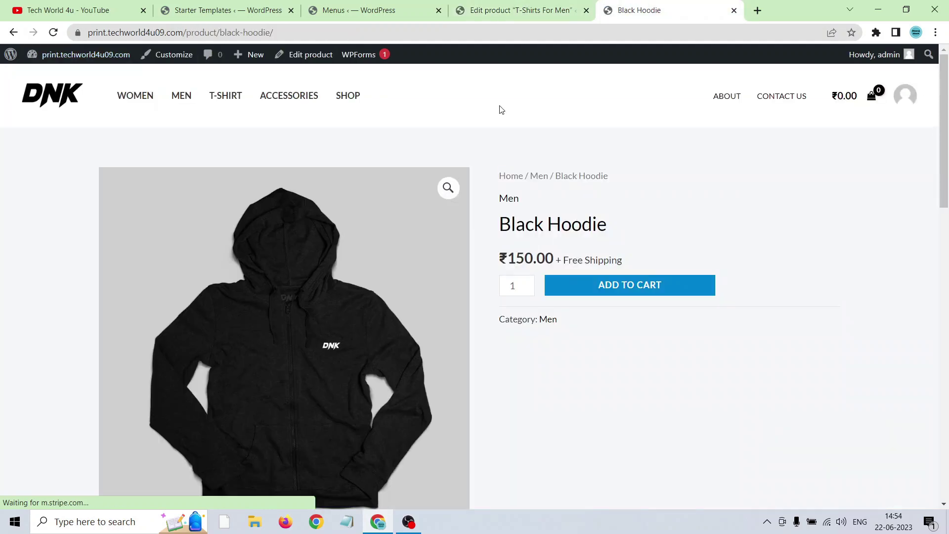
left_click(232, 97)
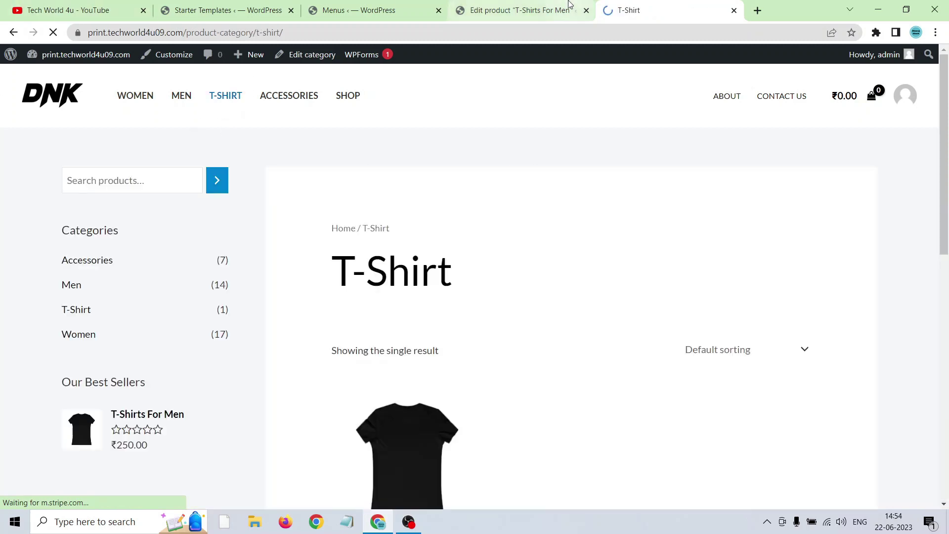
scroll(657, 278, "down", 5)
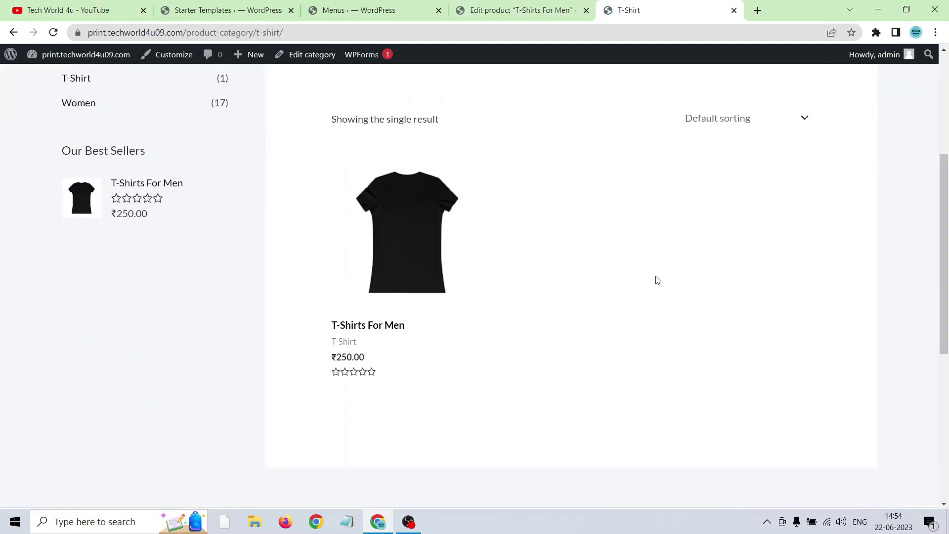
Open the T-Shirts For Men product page on the live store and add one item to the cart
left_click(411, 256)
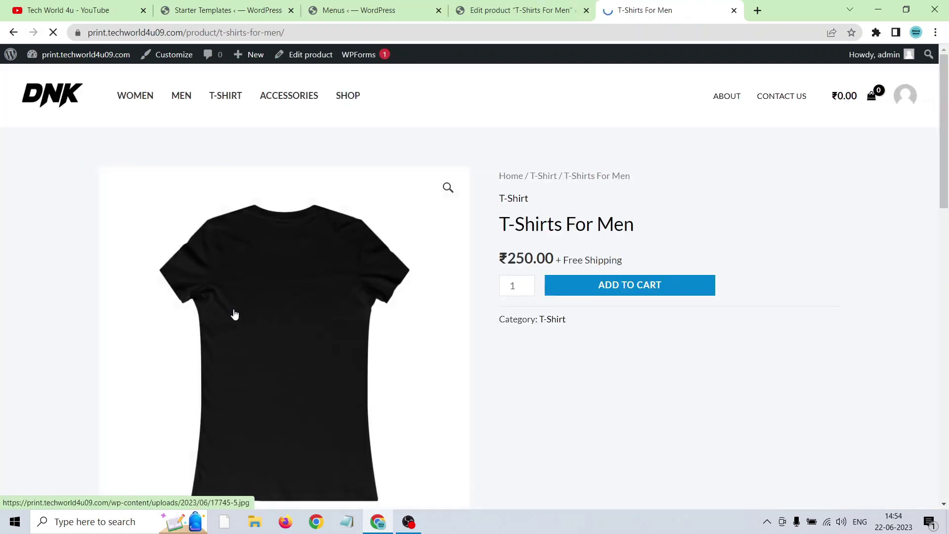
scroll(242, 287, "down", 3)
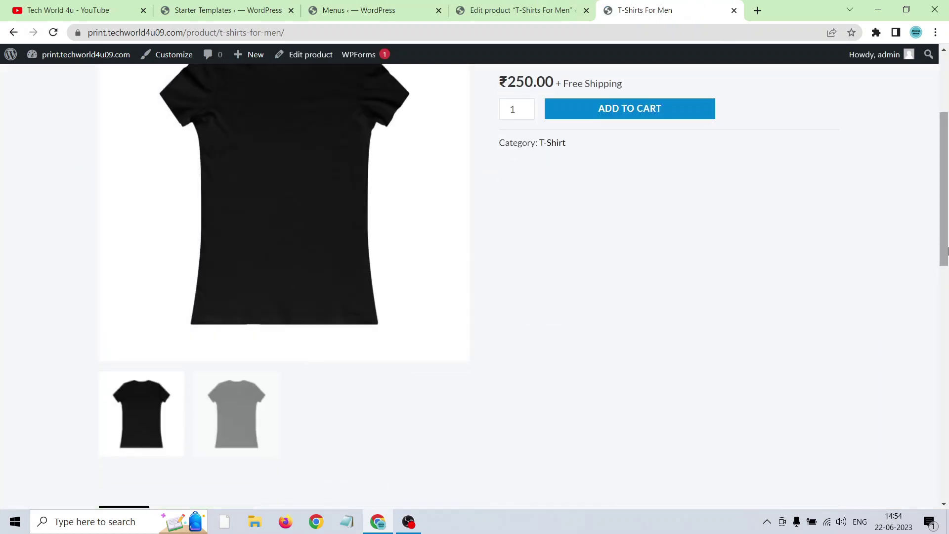
scroll(814, 236, "up", 2)
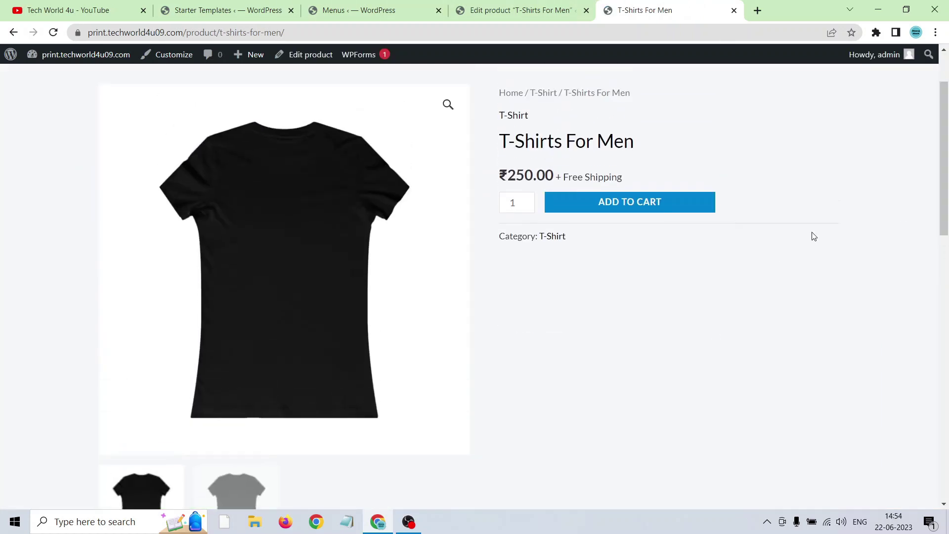
left_click(629, 203)
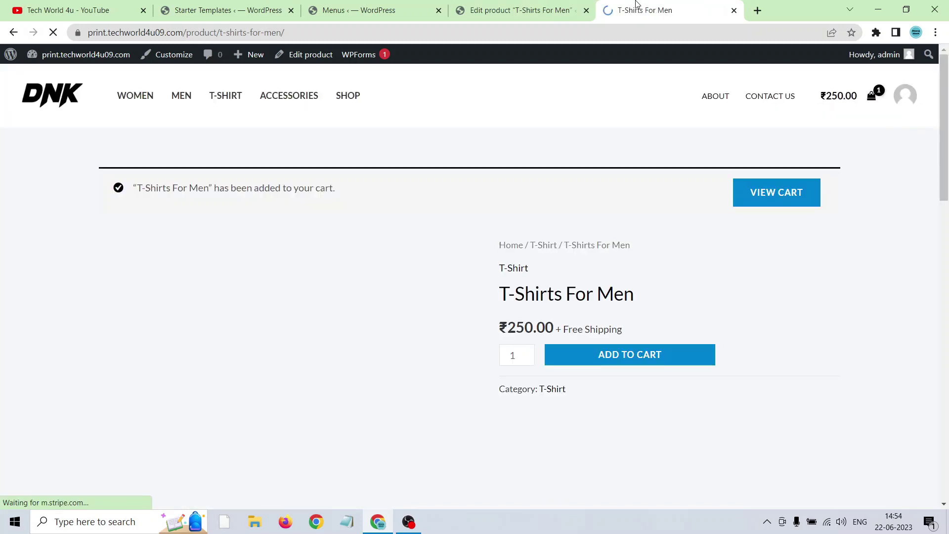
scroll(925, 159, "down", 1)
scroll(925, 159, "up", 1)
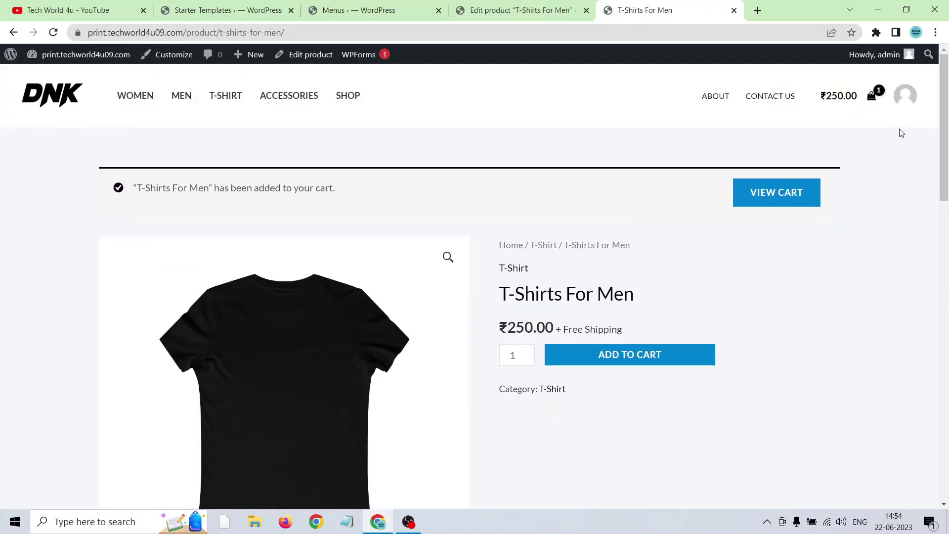
View the cart with the T-Shirts For Men item and proceed to the checkout's billing details
left_click(769, 204)
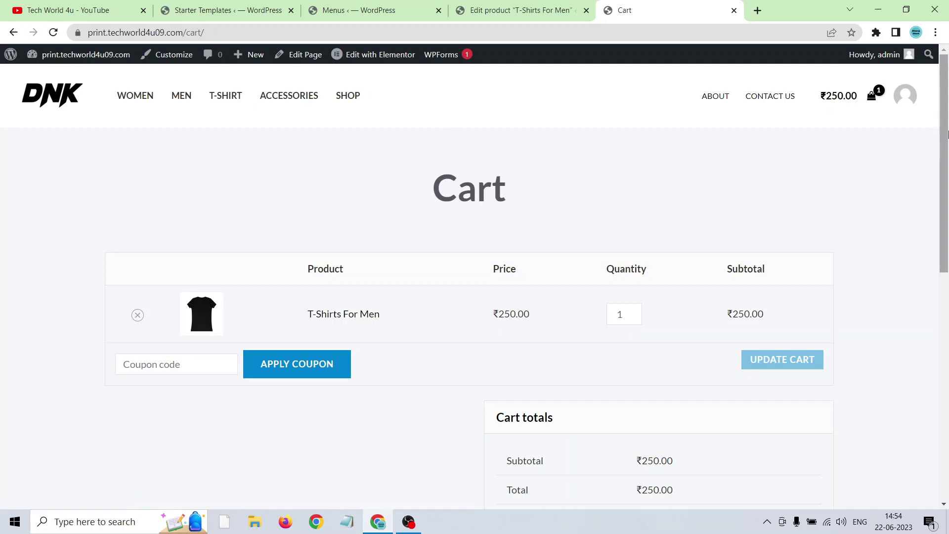
scroll(947, 179, "down", 3)
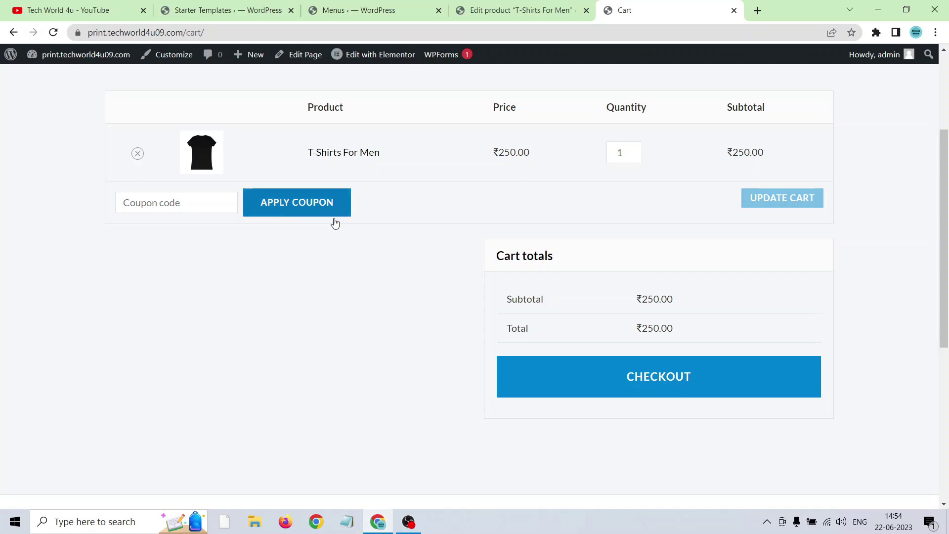
scroll(654, 387, "up", 1)
left_click(633, 415)
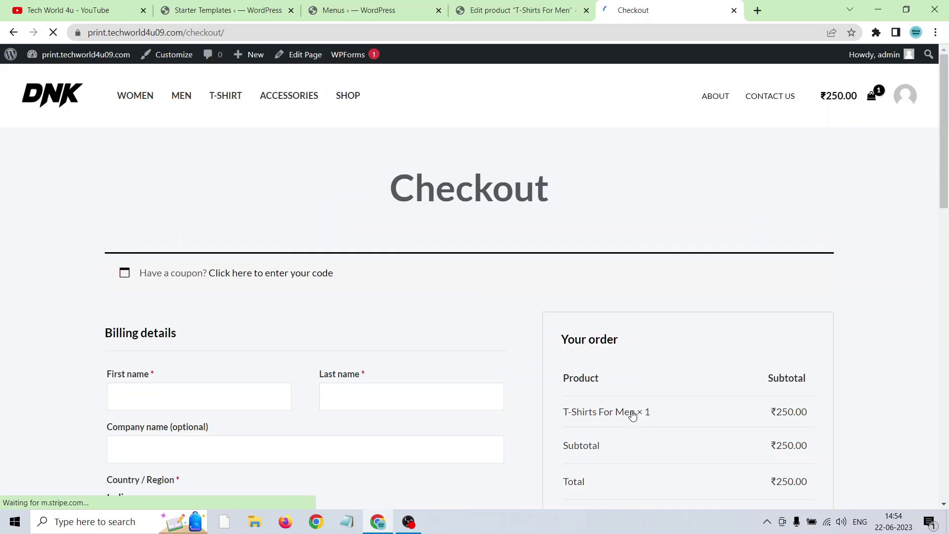
scroll(948, 232, "down", 5)
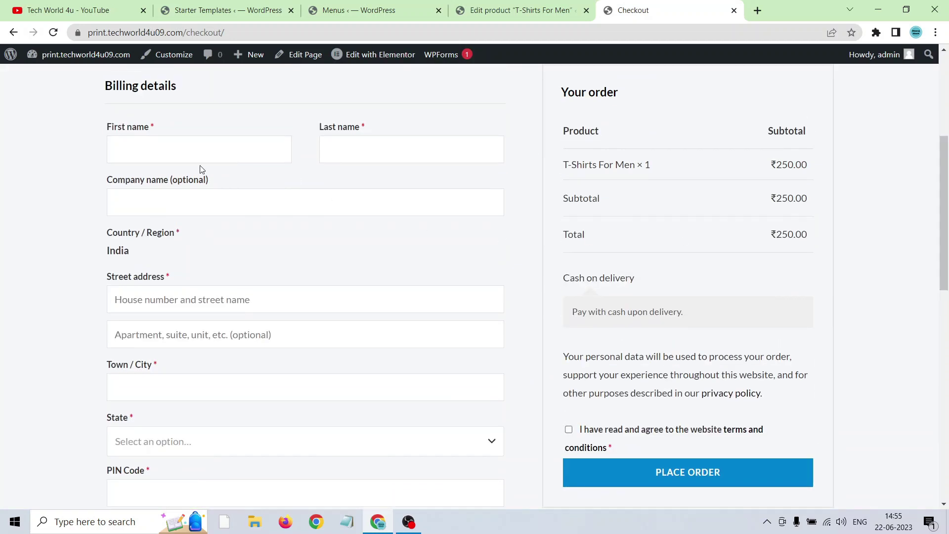
Review the checkout's billing fields and cash on delivery payment, and accept the website terms and conditions
scroll(213, 197, "up", 1)
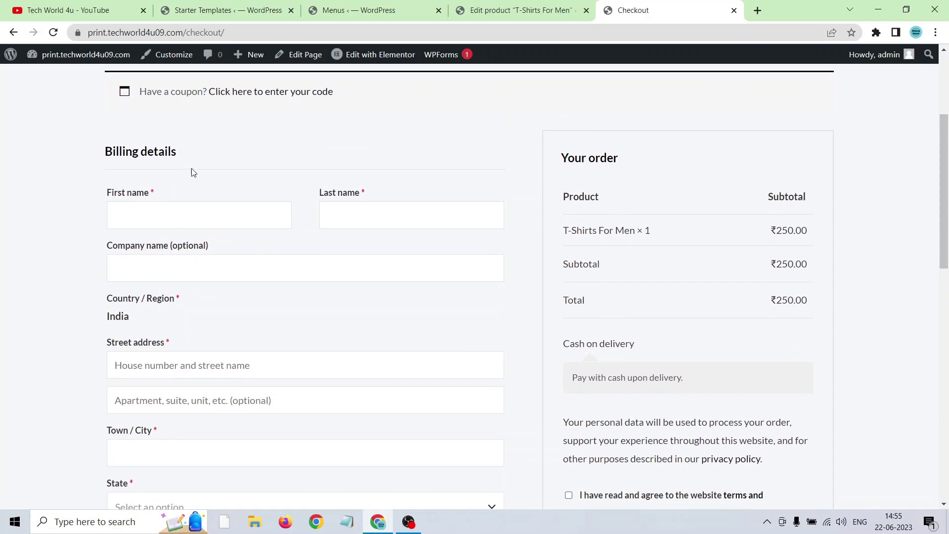
scroll(816, 324, "down", 4)
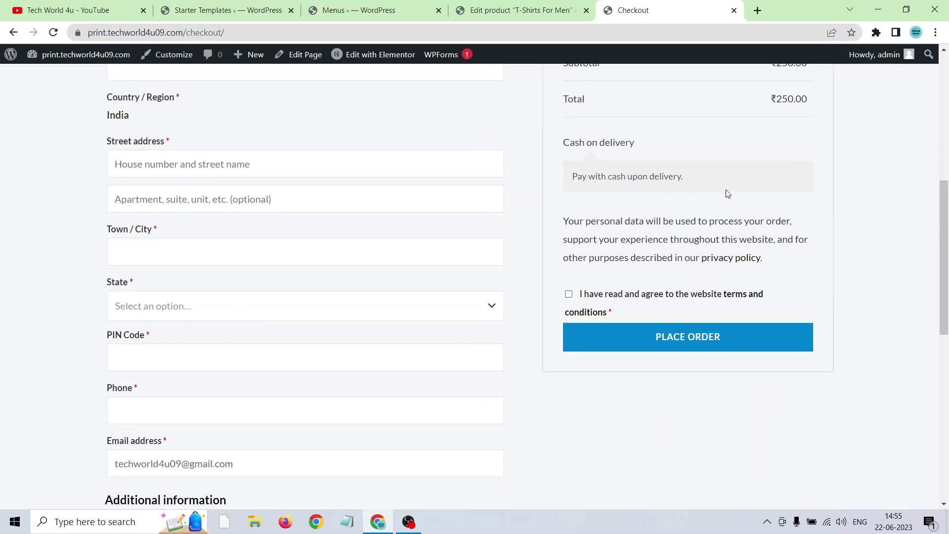
scroll(651, 226, "up", 1)
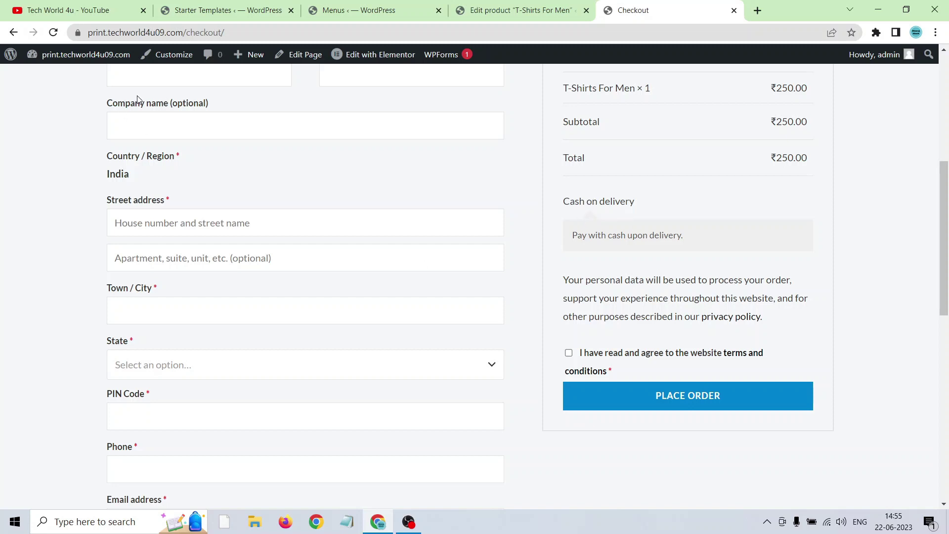
left_click(570, 353)
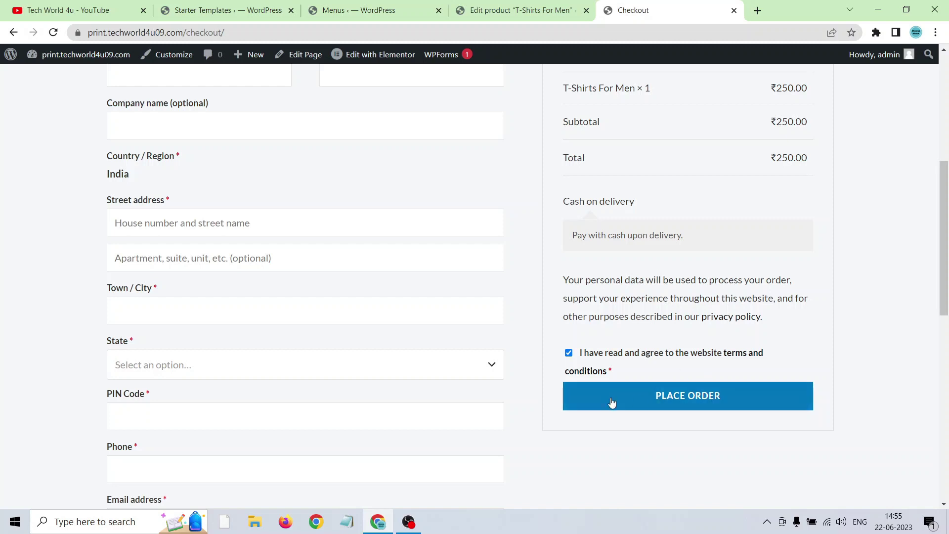
left_click_drag(948, 324, 946, 136)
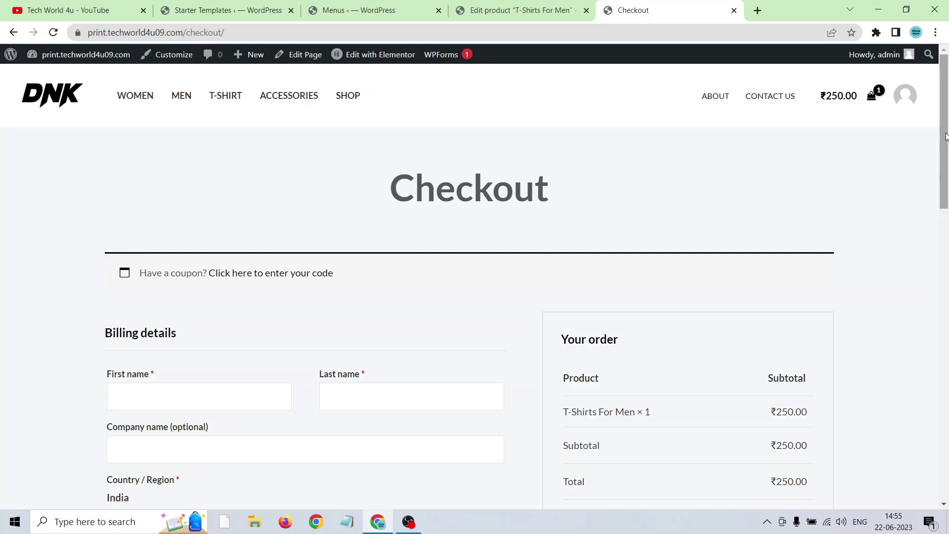
scroll(948, 101, "down", 15)
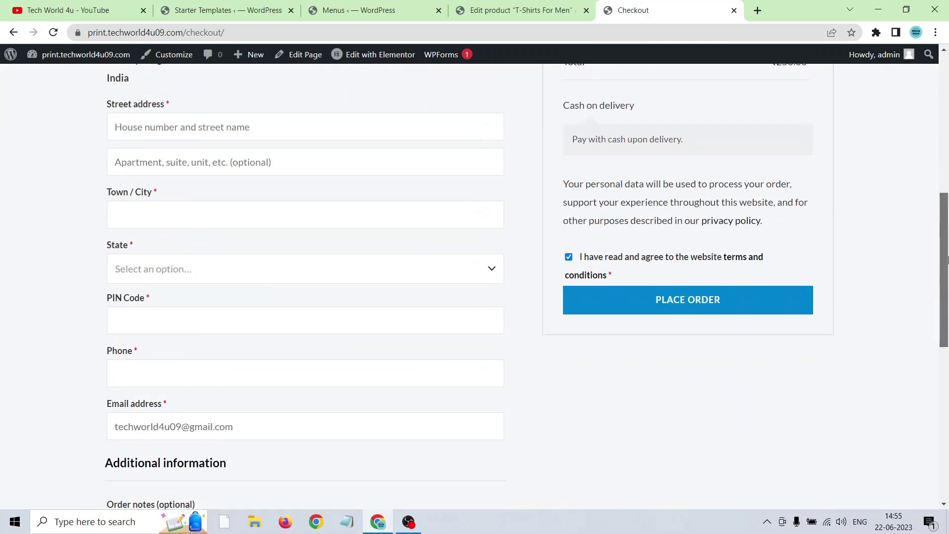
scroll(948, 101, "up", 15)
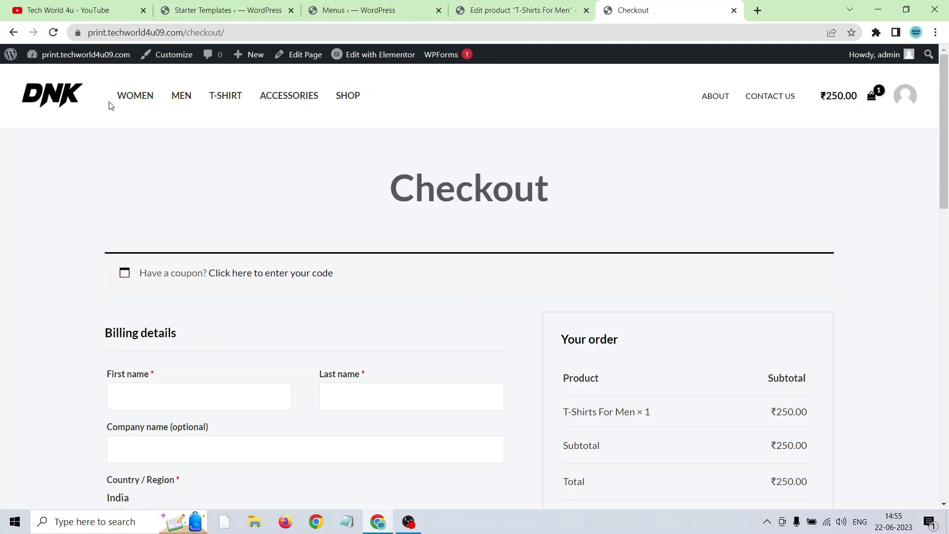
Return to the product editor and start a new product named "T-Shirt With Color"
key("ctrl+shift+Tab")
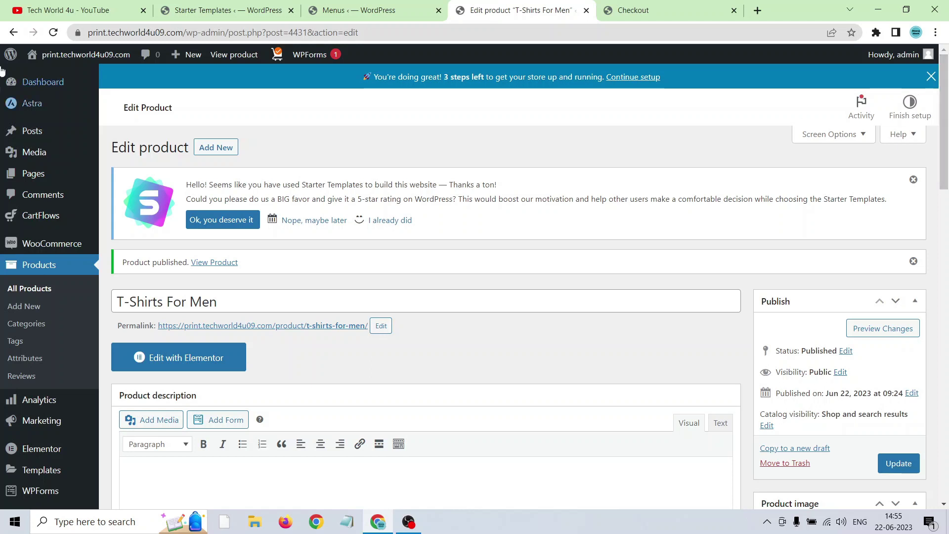
left_click(210, 151)
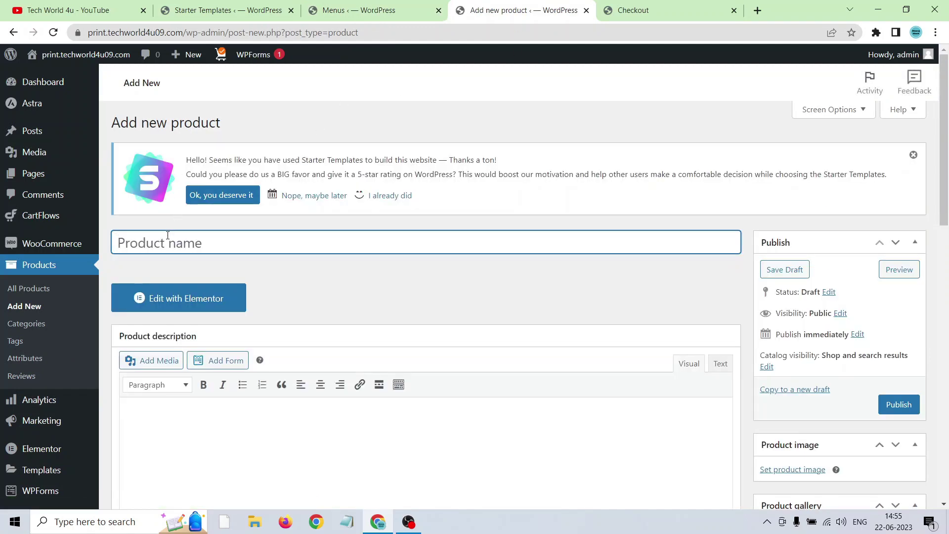
type("T-Shirt ")
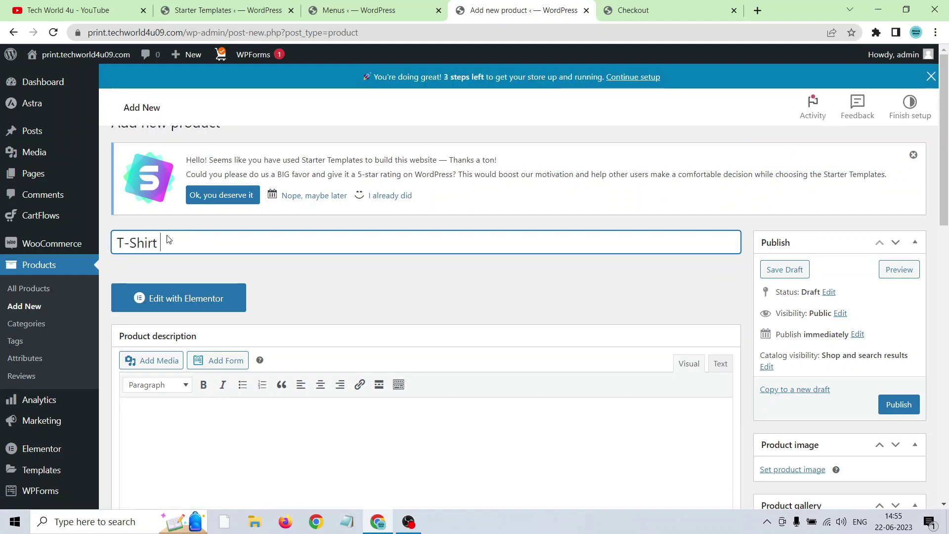
type("With Color")
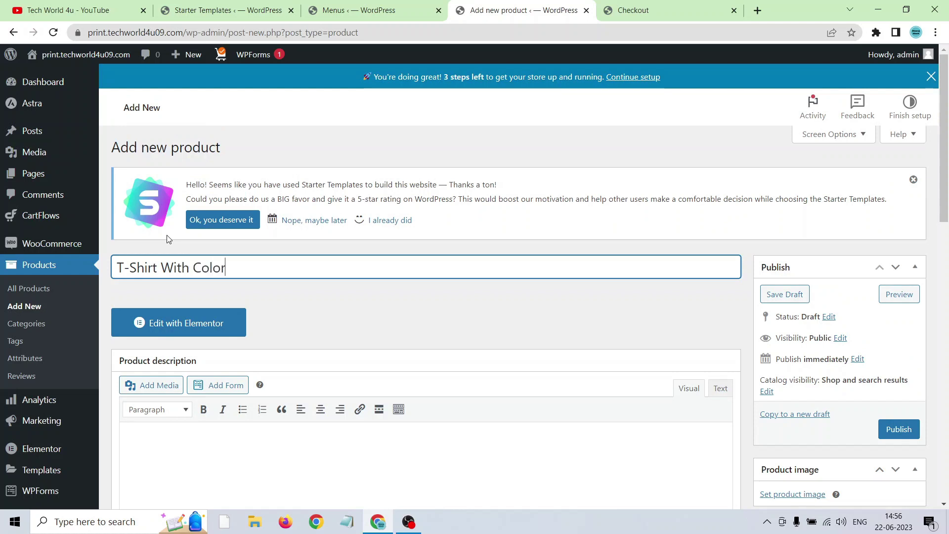
Set the black T-shirt picture 17745-5.jpg from the media library as the product image
scroll(942, 243, "down", 5)
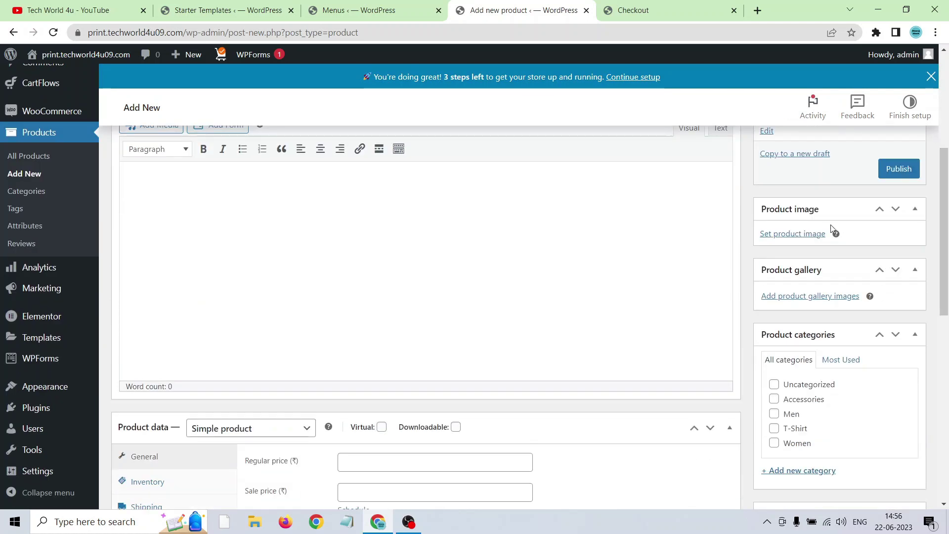
left_click(786, 234)
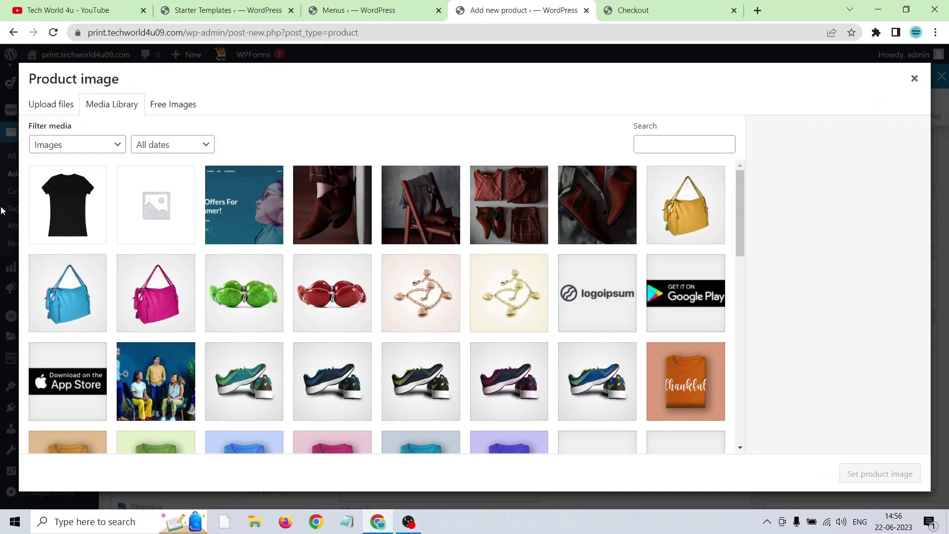
left_click(38, 202)
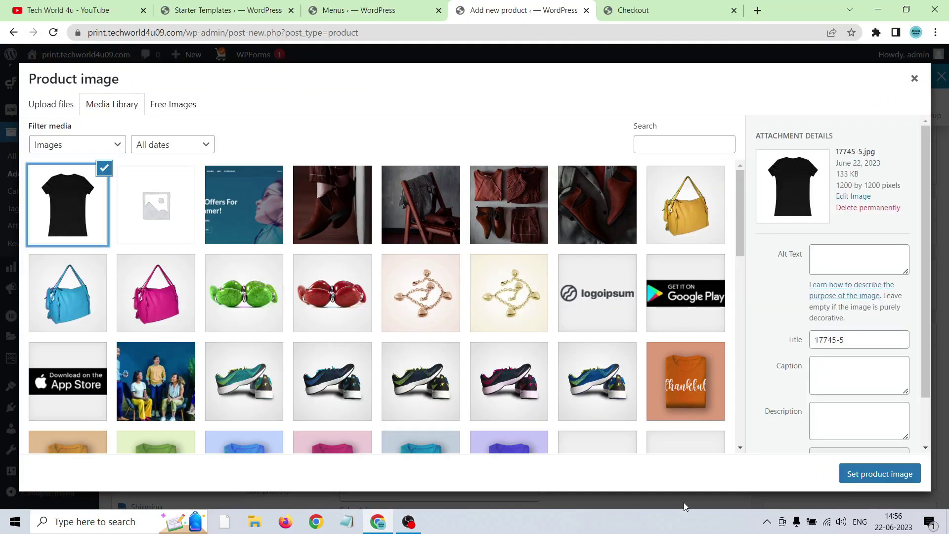
left_click(884, 476)
Assign the product to the T-Shirt category and add the black T-shirt picture to its product gallery
scroll(793, 317, "down", 2)
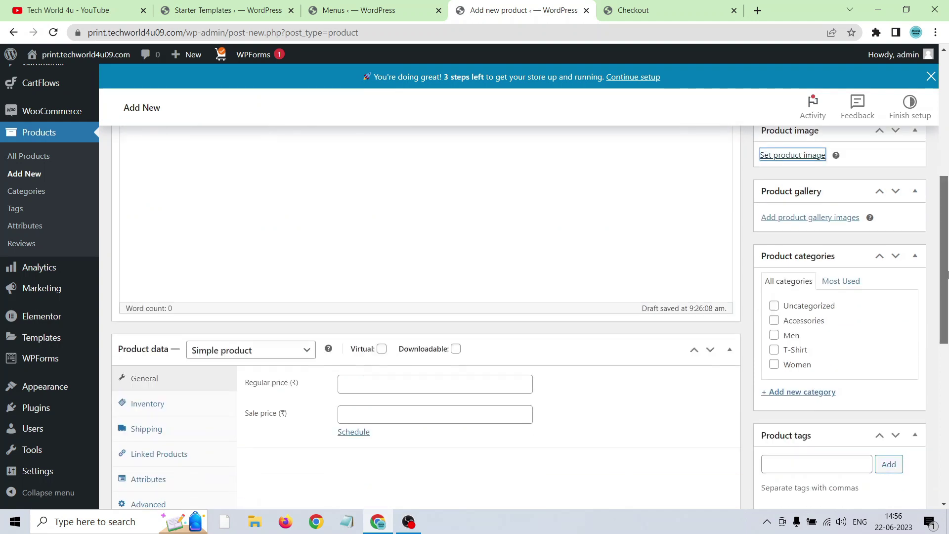
scroll(796, 317, "down", 3)
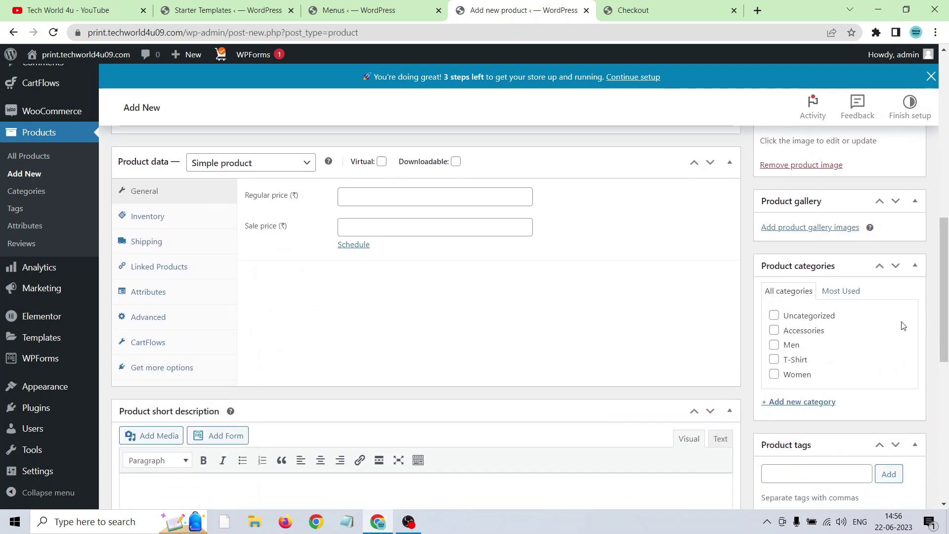
left_click(775, 359)
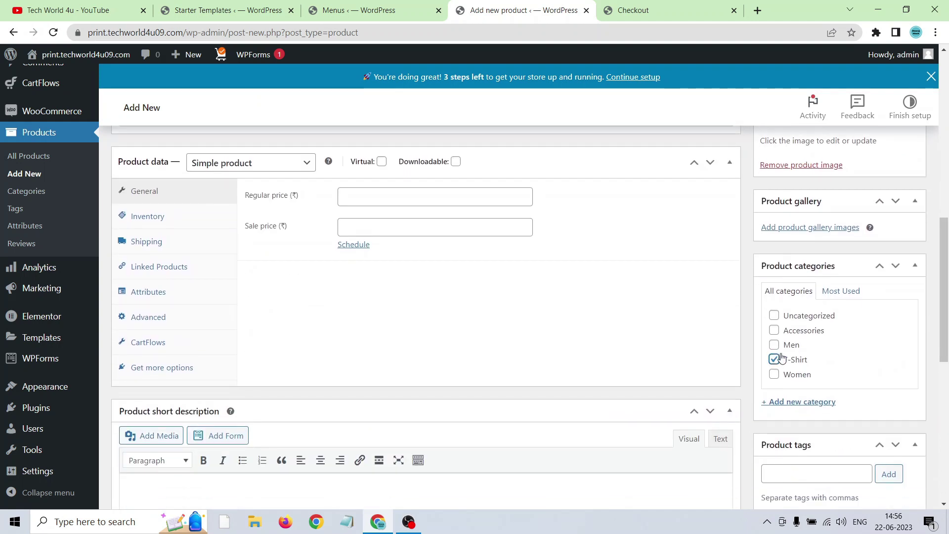
left_click(790, 230)
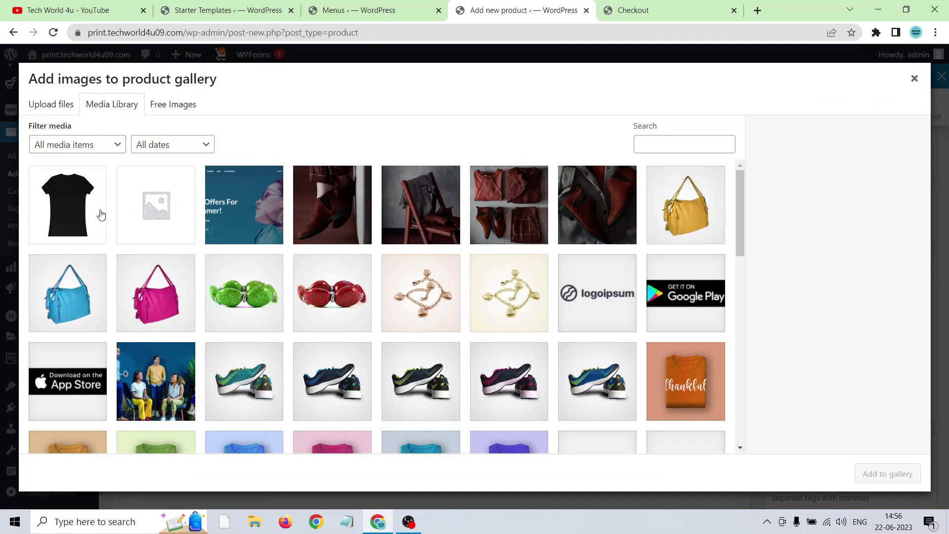
left_click(99, 213)
left_click(895, 480)
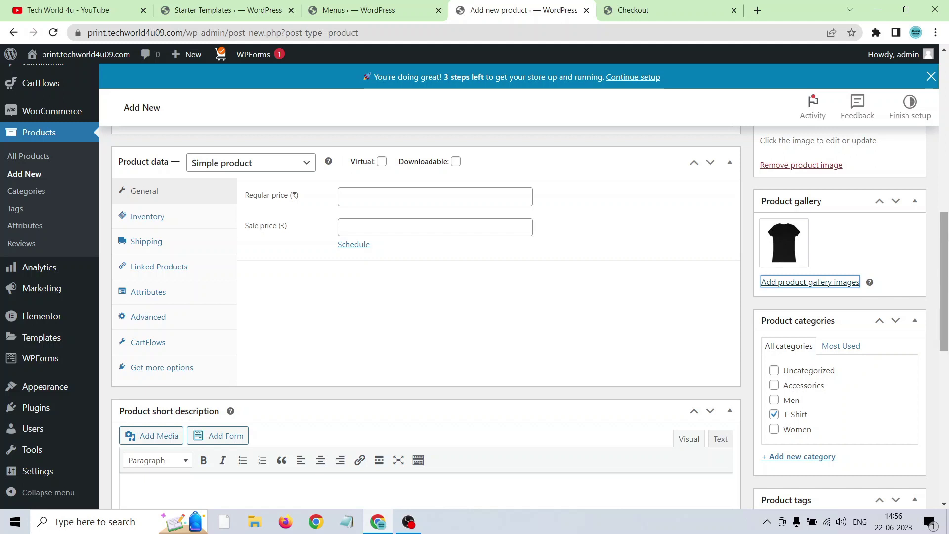
Change the product type to Variable product and dismiss the hint about adding attributes
scroll(948, 279, "up", 2)
scroll(947, 274, "up", 3)
left_click(264, 271)
scroll(947, 275, "down", 5)
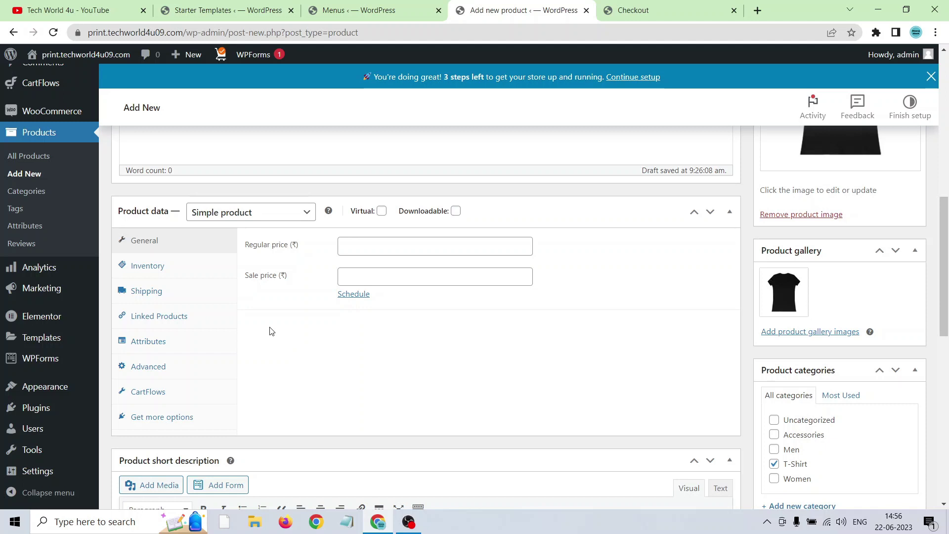
left_click(251, 213)
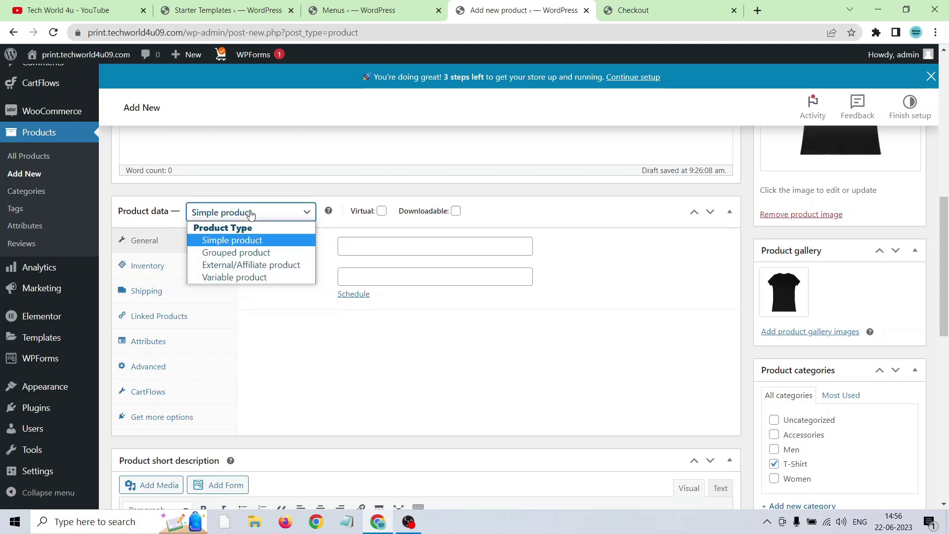
left_click(261, 277)
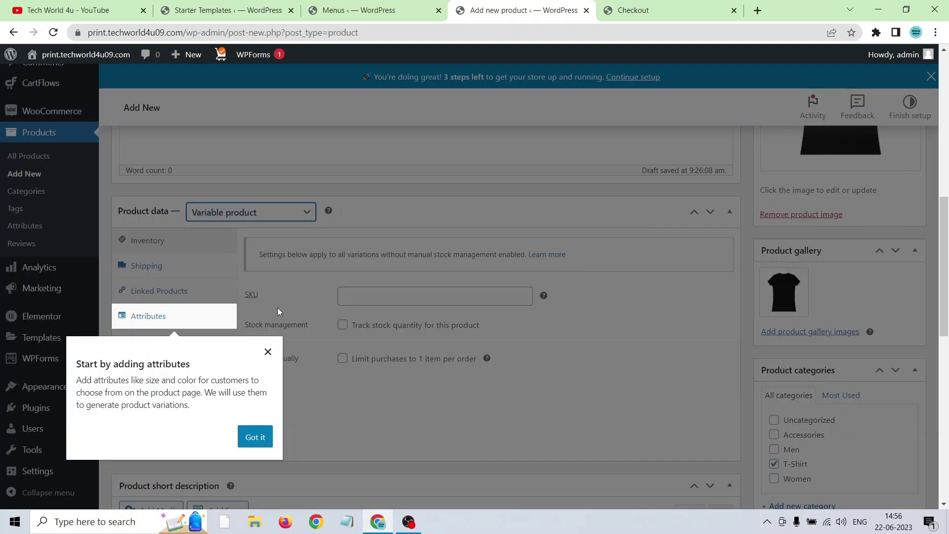
left_click(251, 438)
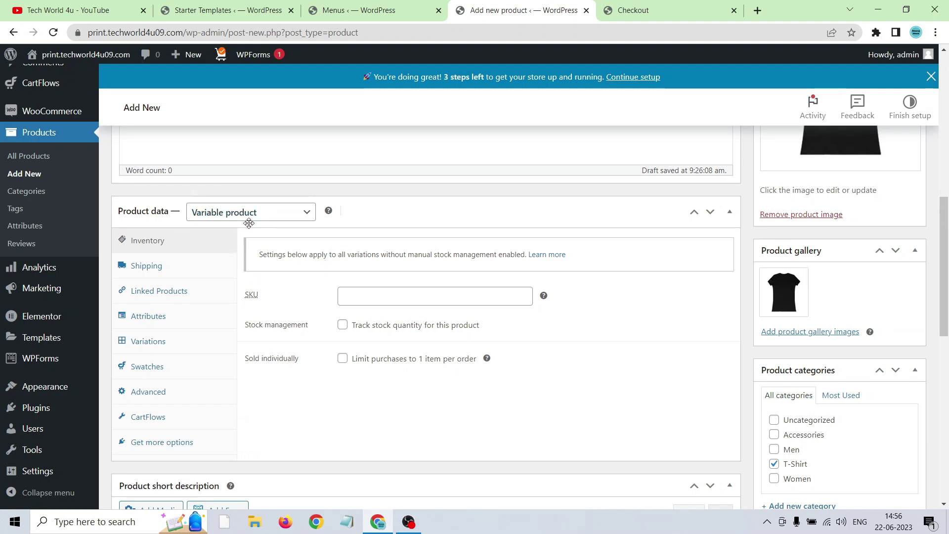
Add a product attribute named Size with the values S | M | L and save it
left_click(161, 324)
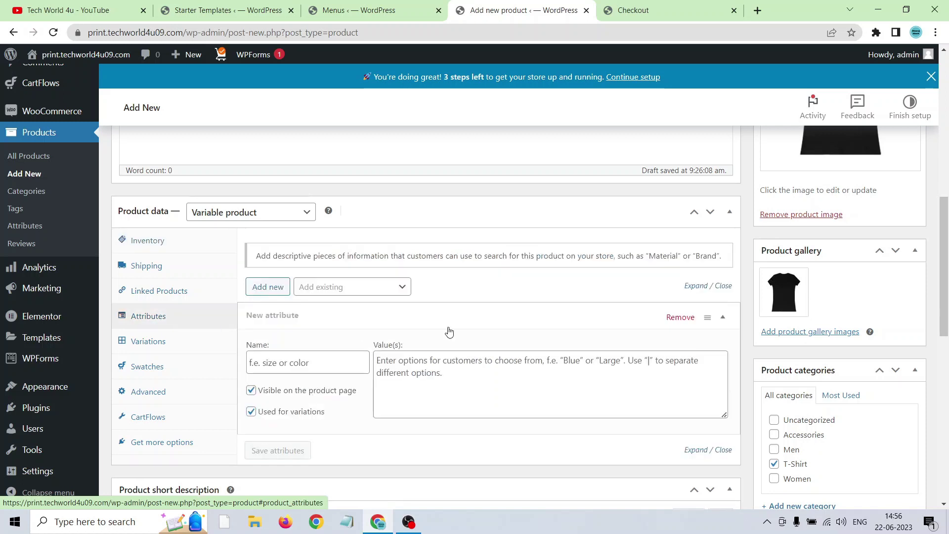
scroll(945, 270, "down", 1)
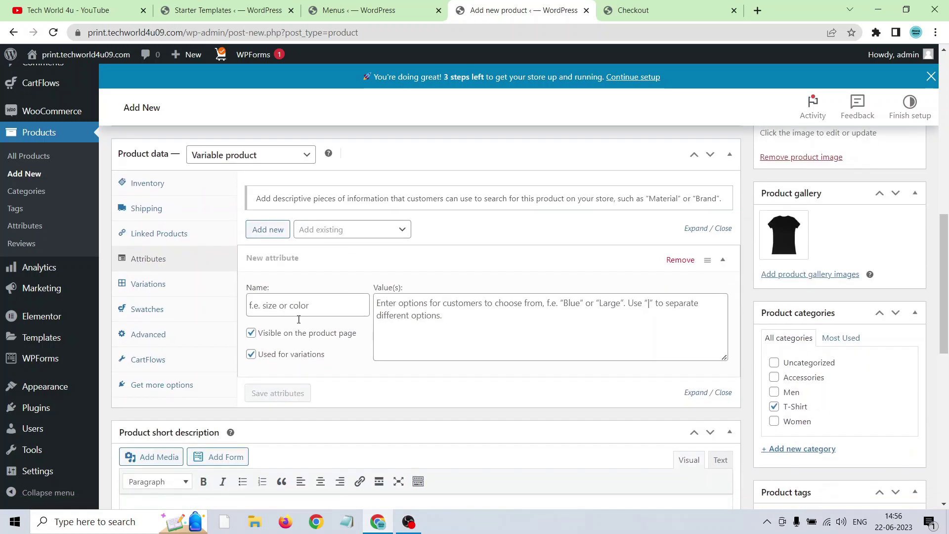
left_click(276, 305)
type("Size")
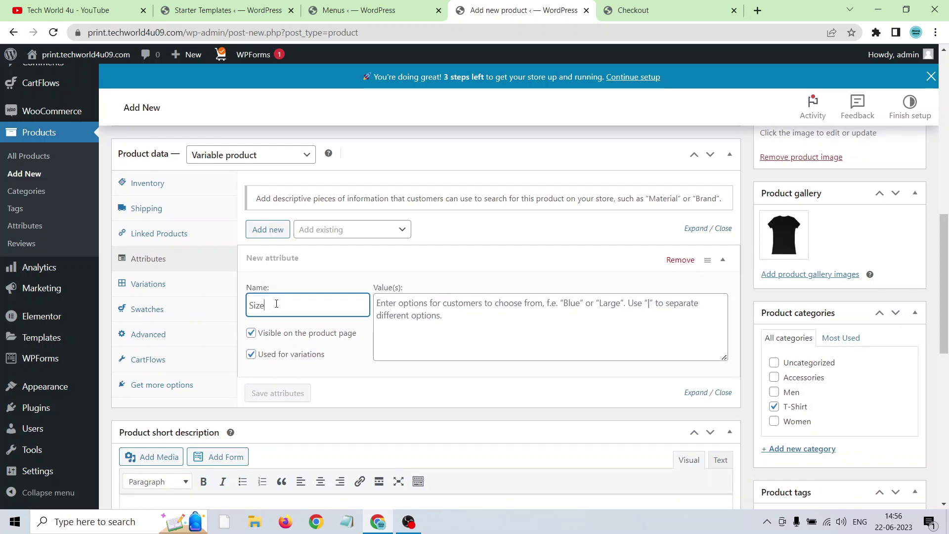
left_click(417, 296)
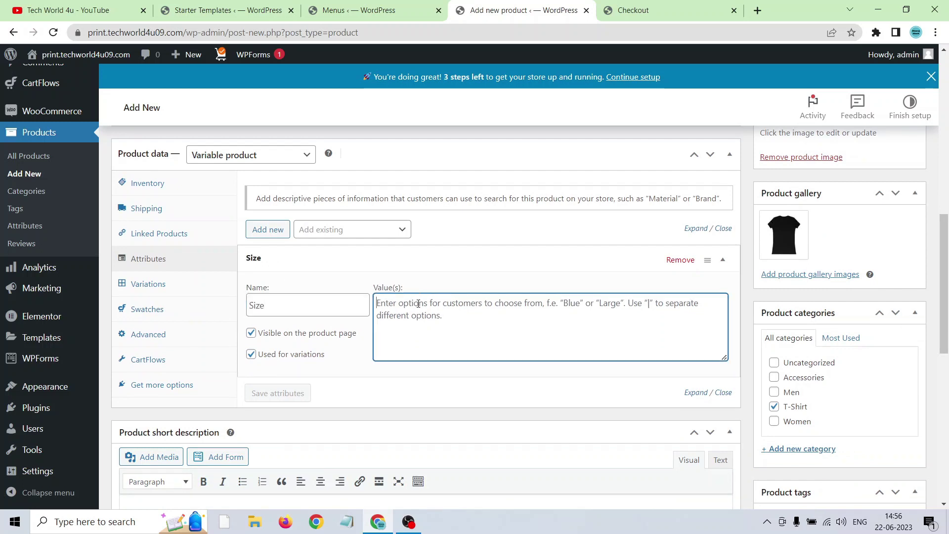
type("S | M| L")
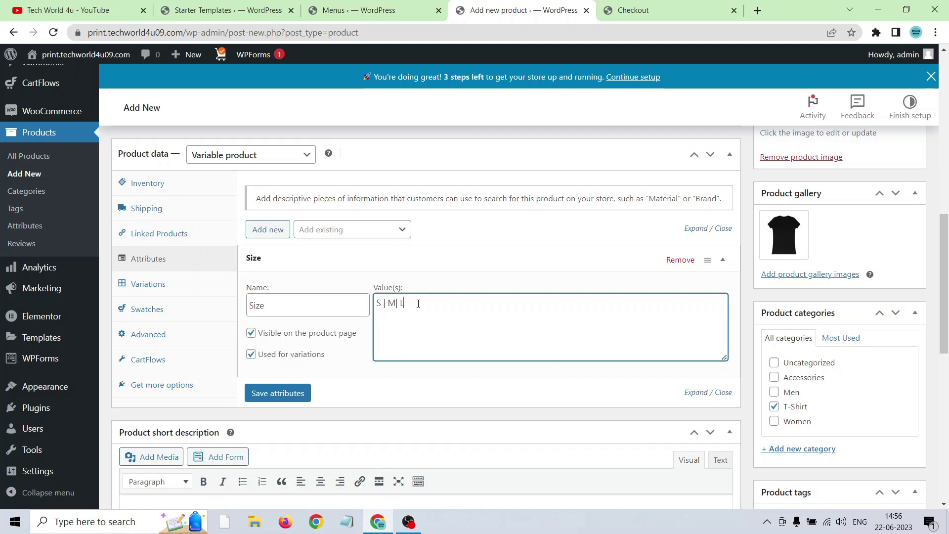
left_click(295, 395)
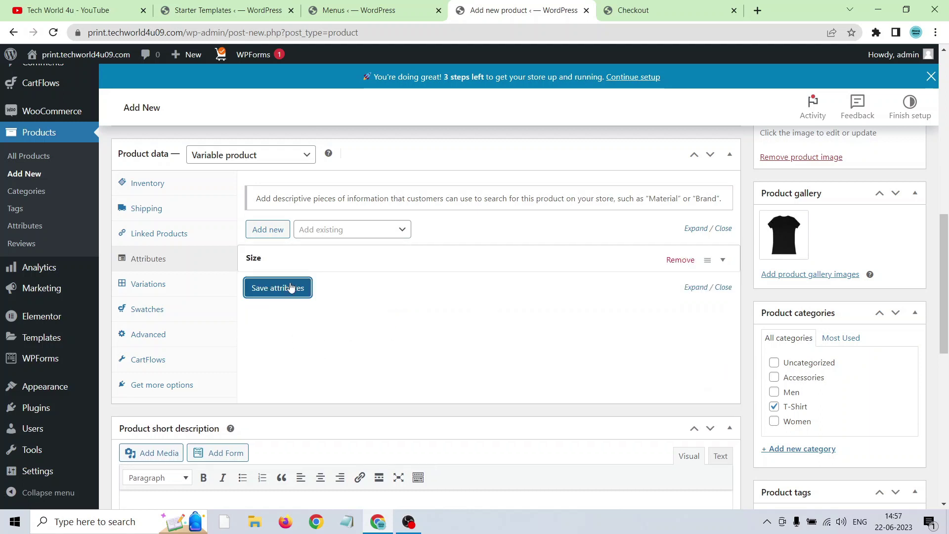
Add and save a second attribute named Color with the values Red | Black | White, and open the product's variations
left_click(267, 231)
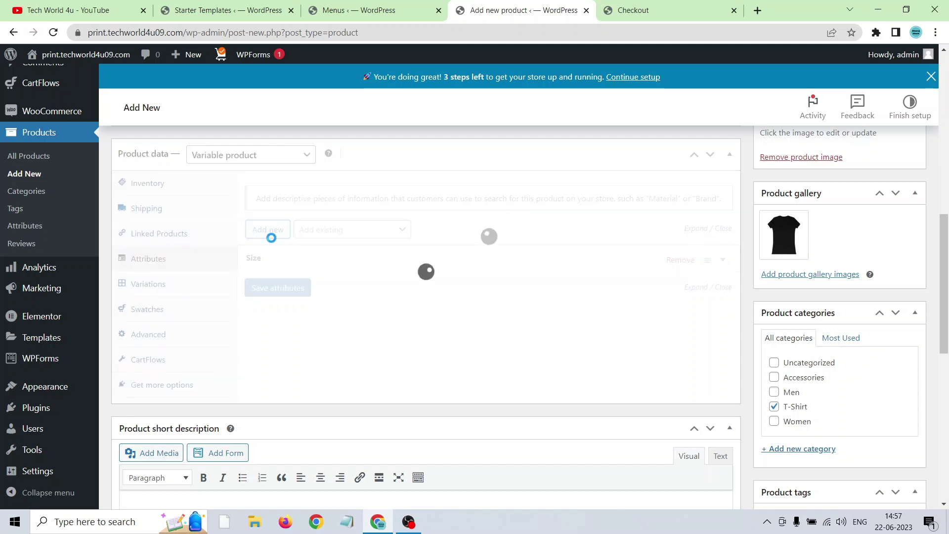
left_click(259, 333)
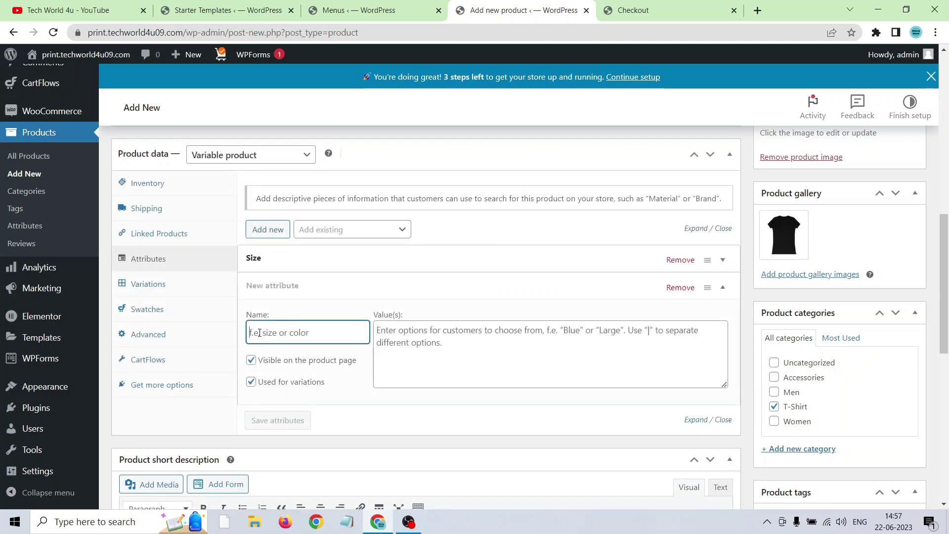
type("Color")
left_click(442, 337)
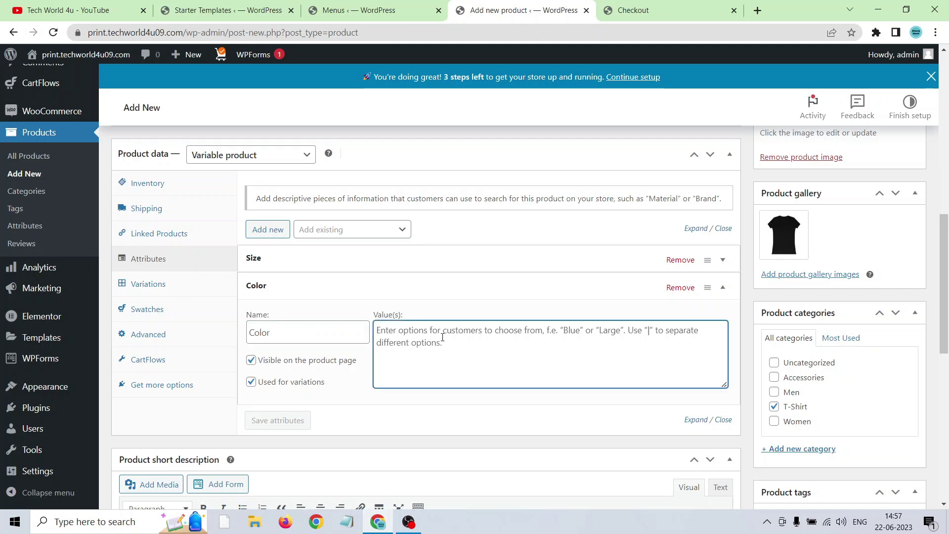
type("Red | Black | White")
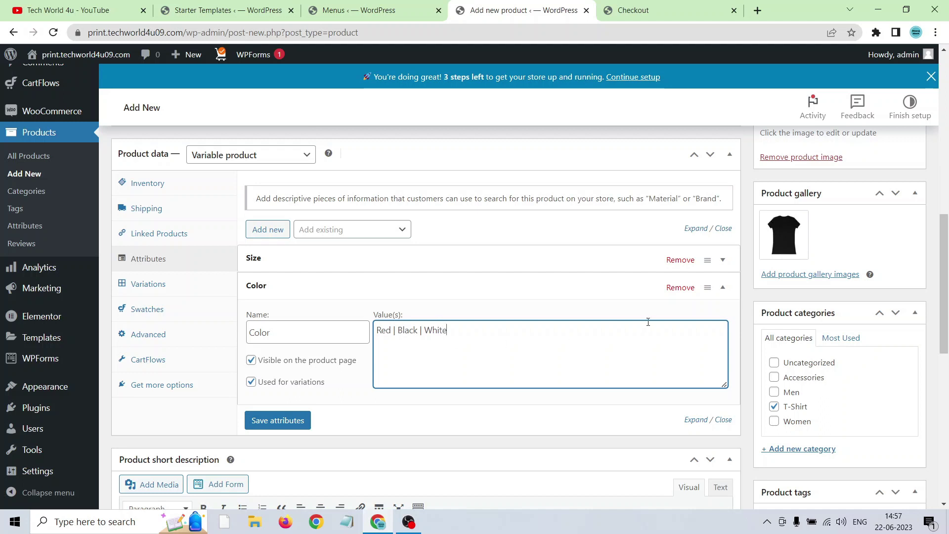
left_click(257, 425)
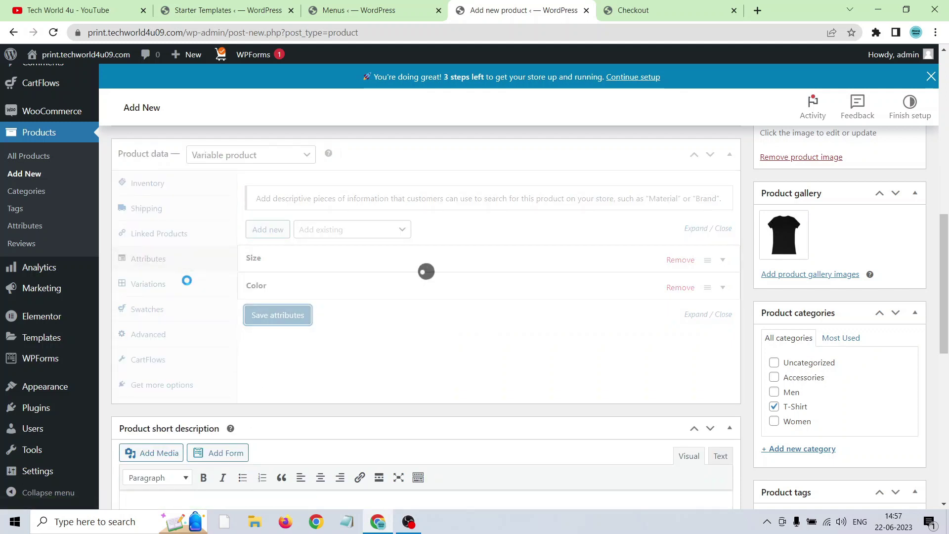
left_click(154, 283)
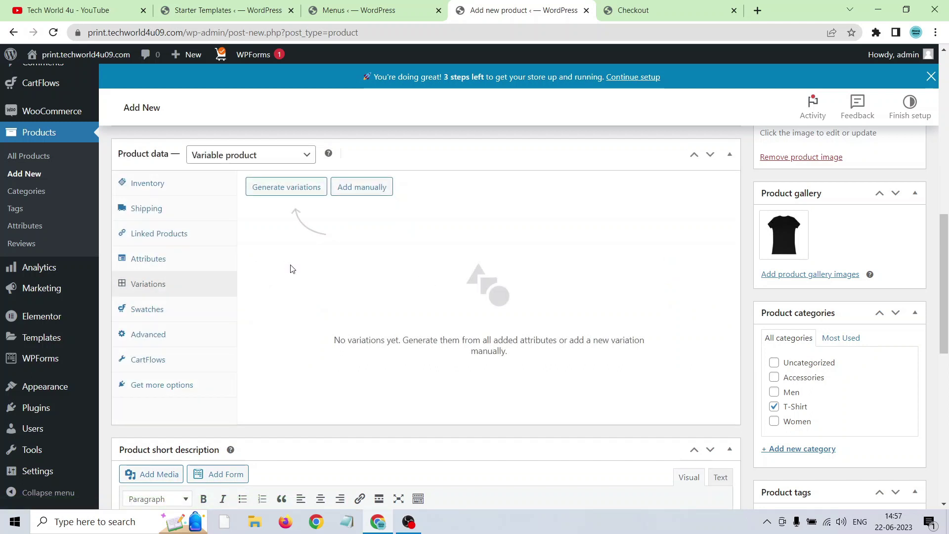
Generate variations for every combination of the size and color attributes, and look over the resulting list
left_click(279, 193)
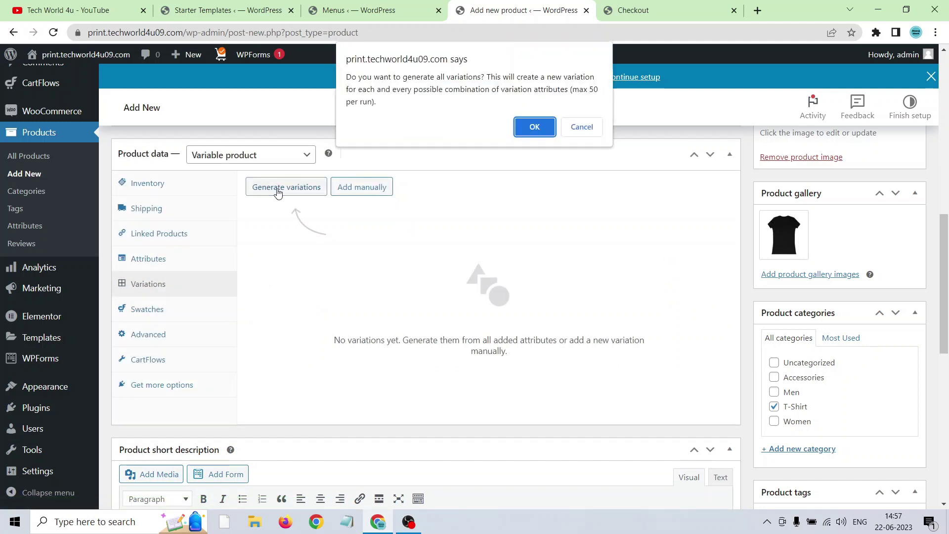
left_click(535, 128)
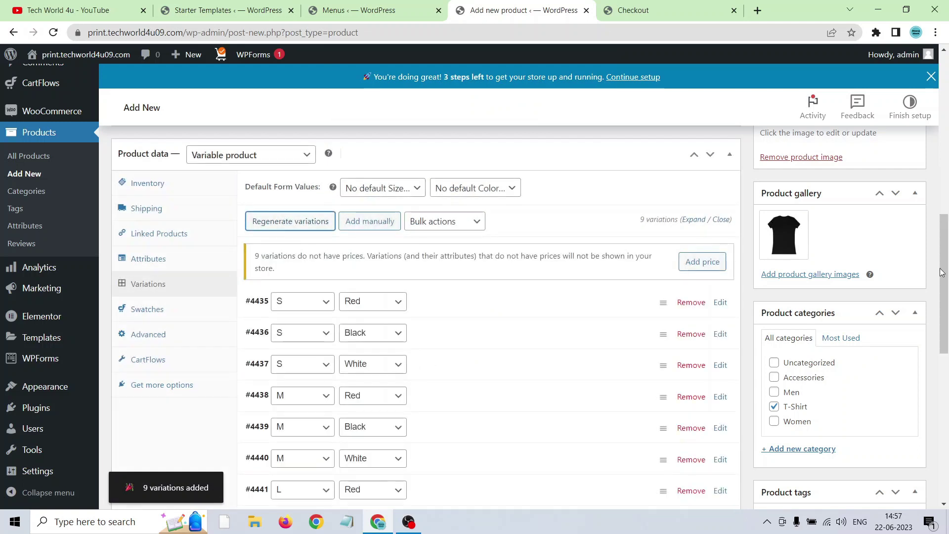
left_click_drag(943, 273, 948, 340)
scroll(948, 339, "up", 3)
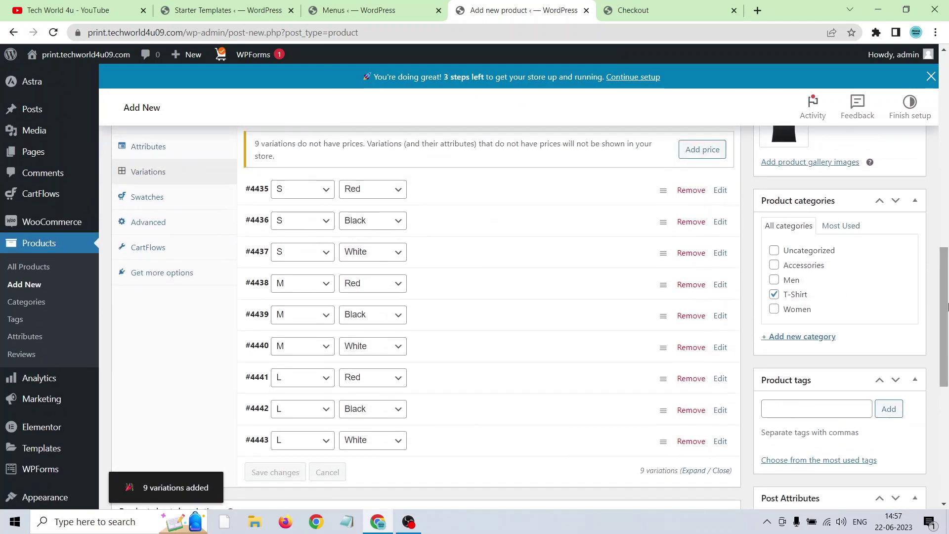
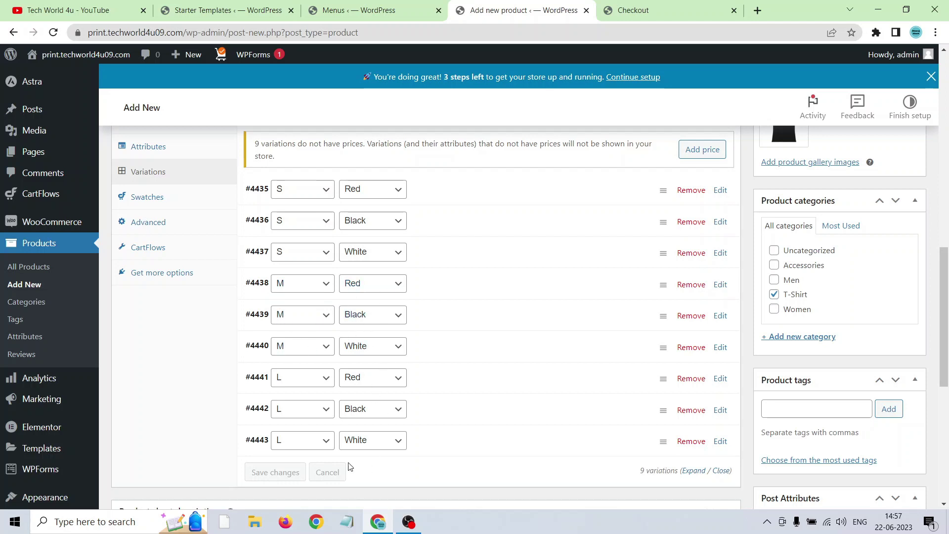
mouse_move(946, 367)
left_mouse_down()
mouse_move(946, 391)
mouse_move(947, 319)
mouse_move(947, 374)
left_mouse_up()
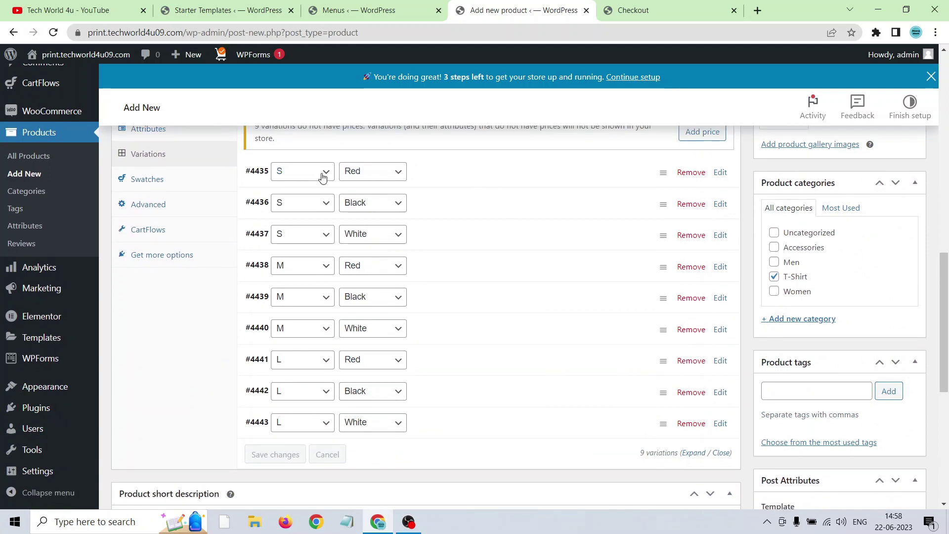
Give the S / Red variation a regular price of 200 and the black T-shirt picture as its image
left_click(442, 182)
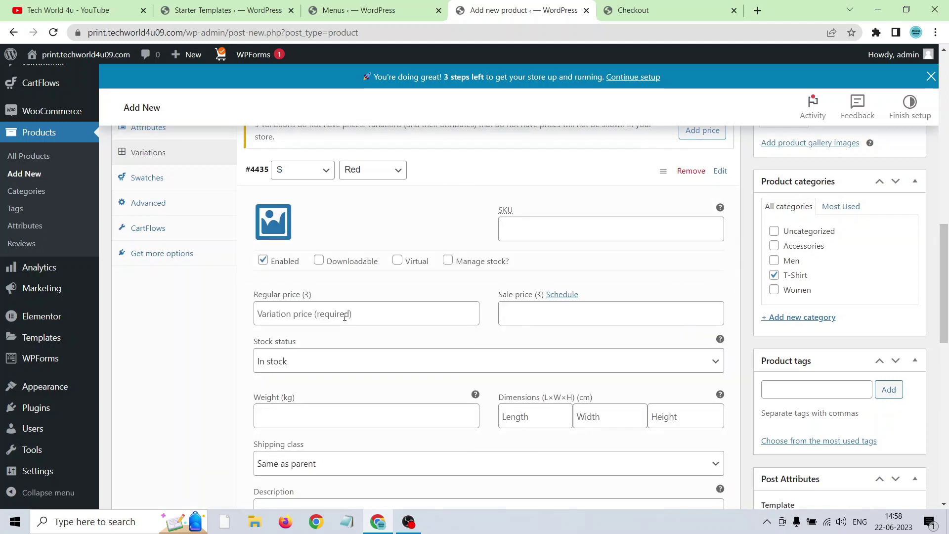
left_click(291, 322)
type("200")
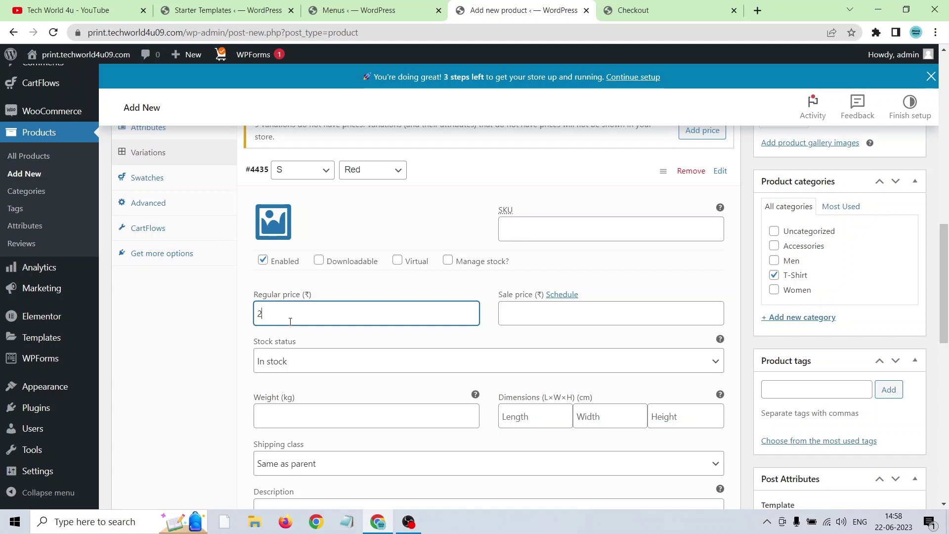
left_click(275, 228)
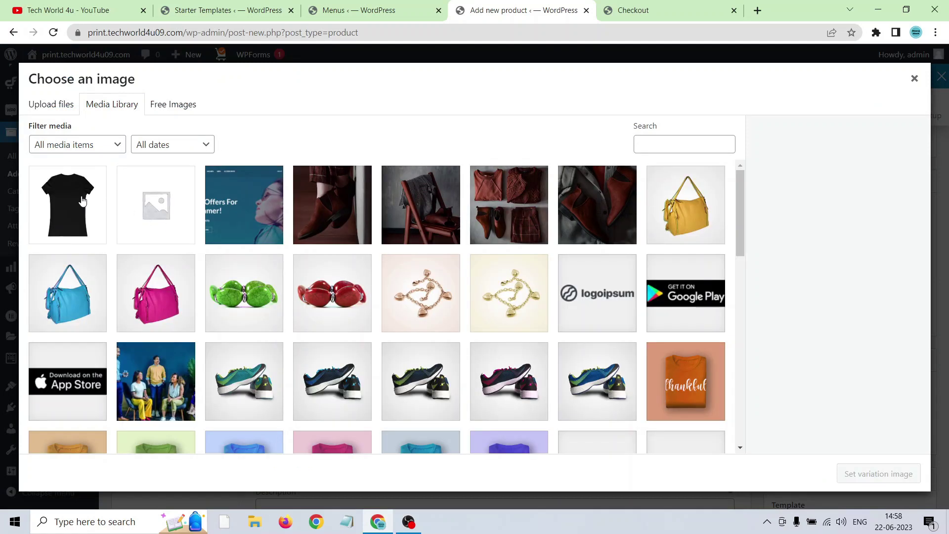
left_click(71, 203)
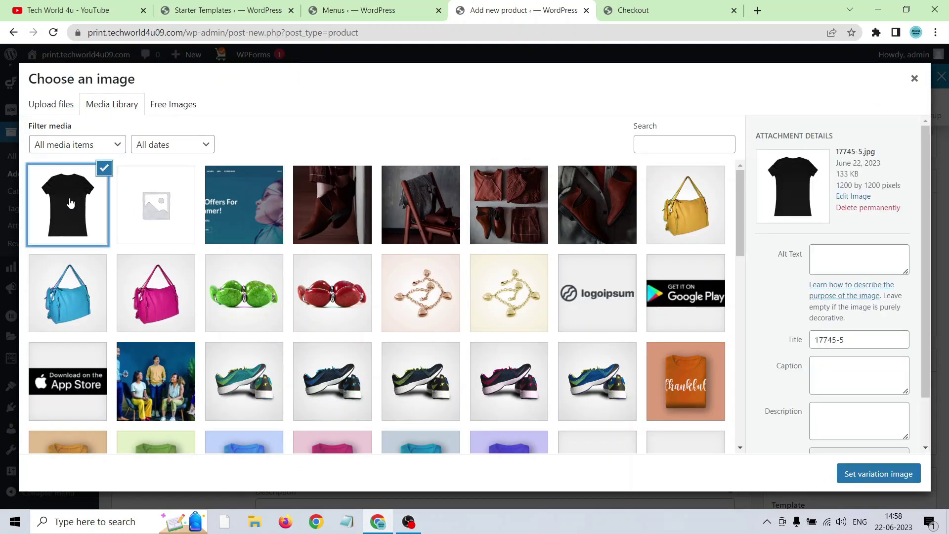
left_click(846, 474)
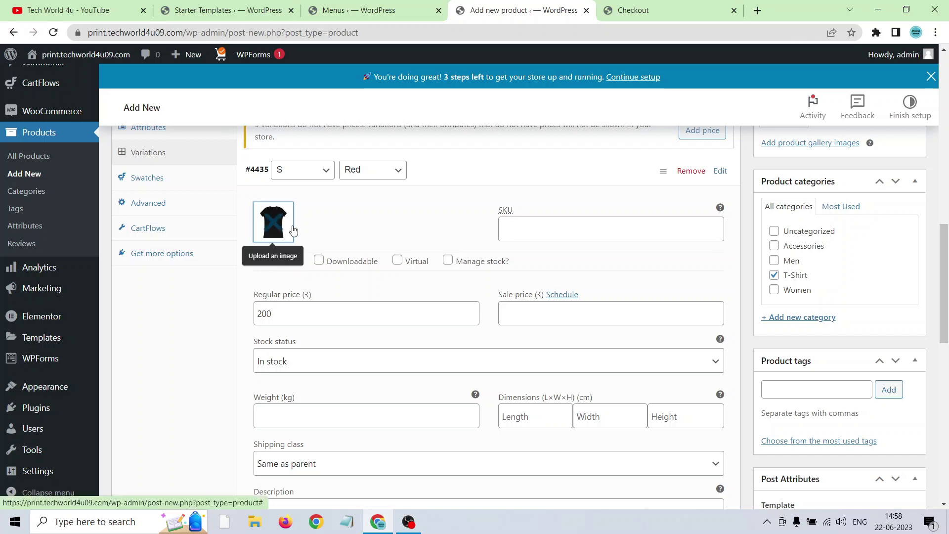
left_click(445, 170)
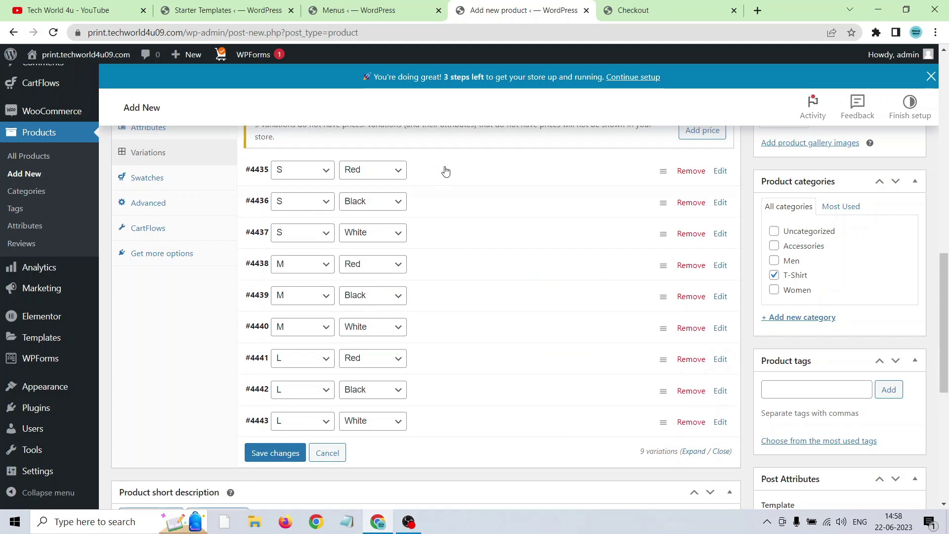
Assign the black T-shirt picture to the S / Black variation and set its regular price to 200
left_click(430, 204)
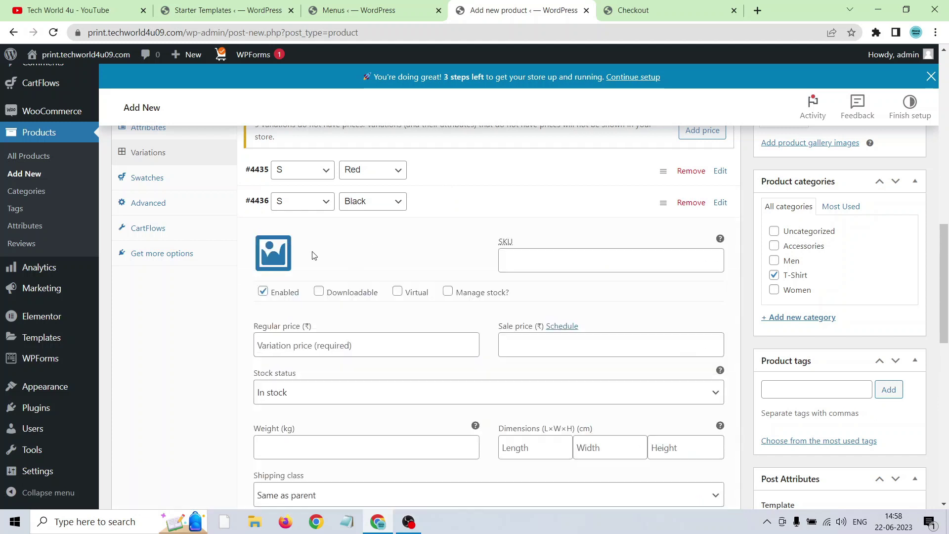
left_click(271, 250)
left_click(44, 223)
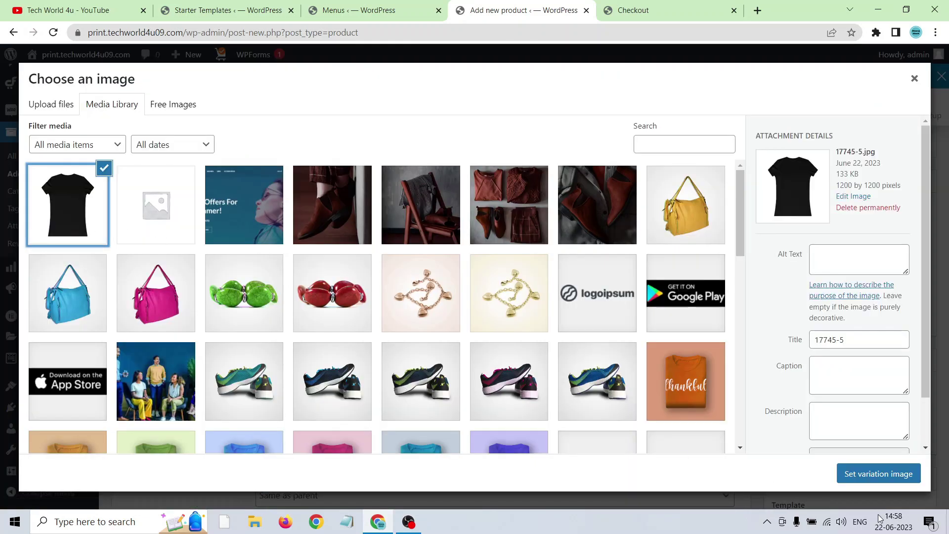
left_click(875, 474)
left_click(300, 352)
type("200")
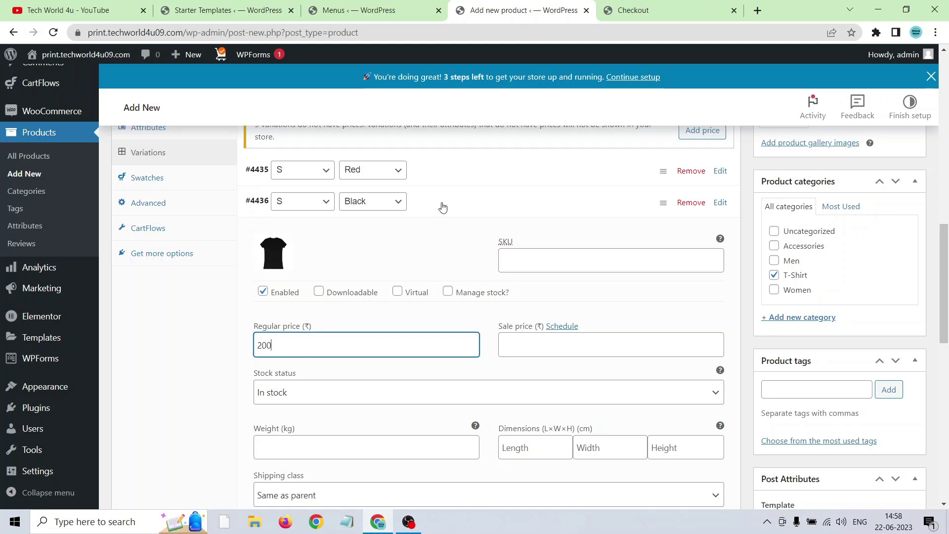
left_click(442, 207)
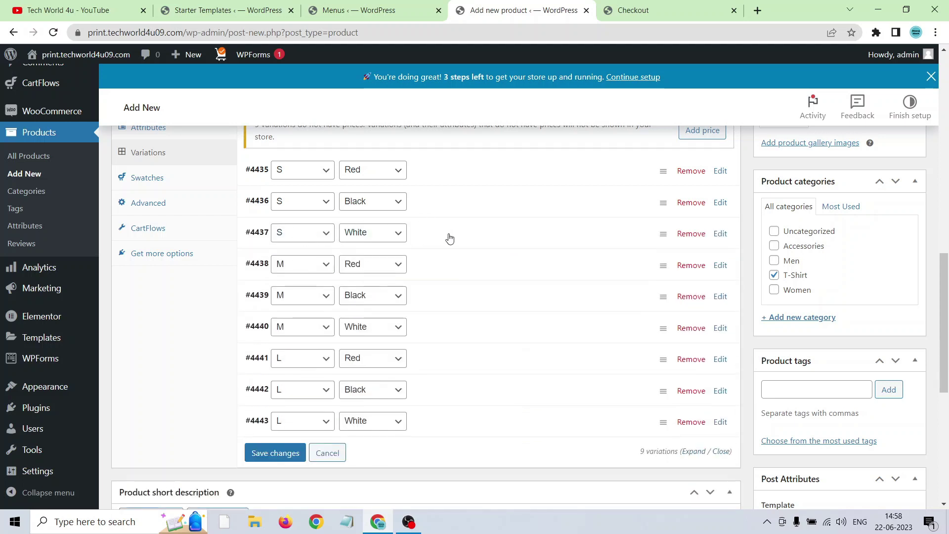
Assign the black T-shirt picture to the S / White variation and set its regular price to 200
left_click(449, 238)
left_click(262, 290)
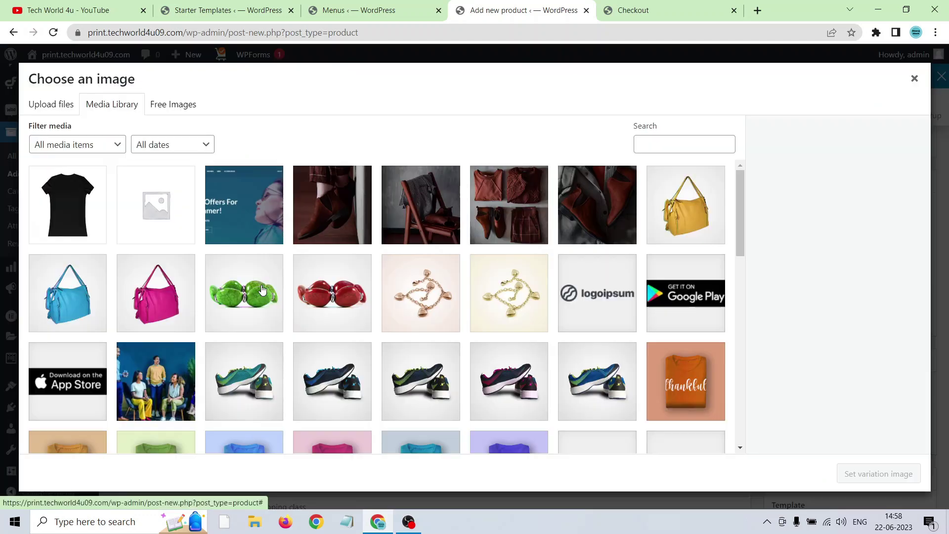
left_click(67, 216)
left_click(859, 482)
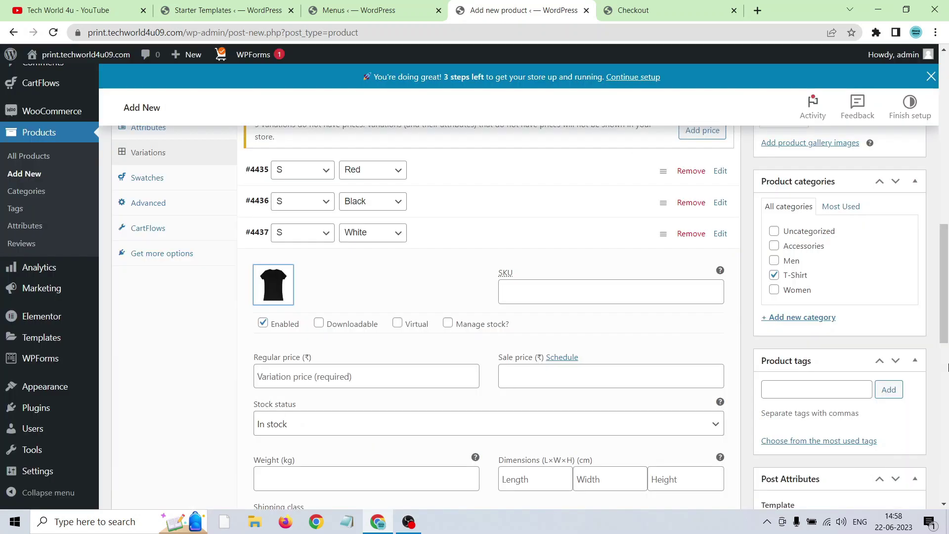
left_click(283, 374)
type("200")
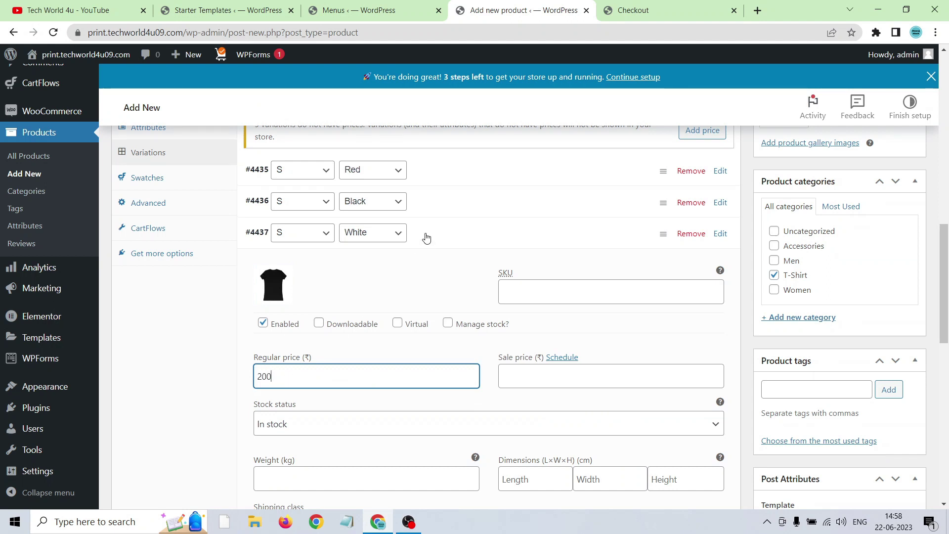
left_click(427, 238)
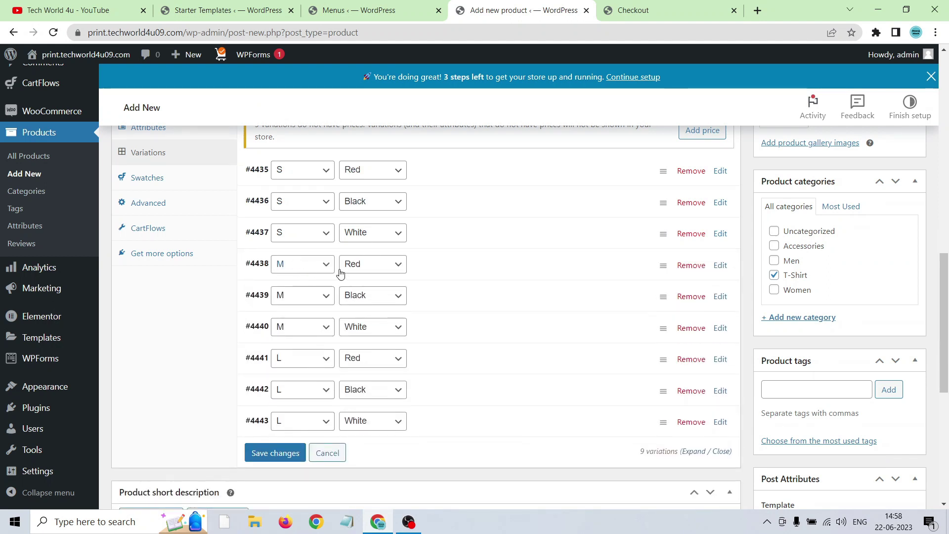
Assign the black T-shirt picture to the M / Red variation and set its regular price to 250
left_click(424, 265)
left_click(270, 323)
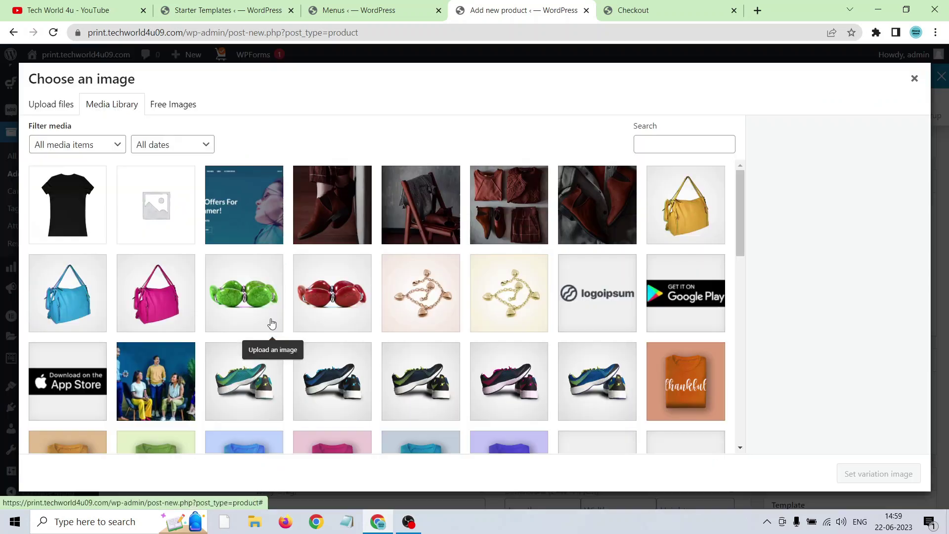
left_click(47, 203)
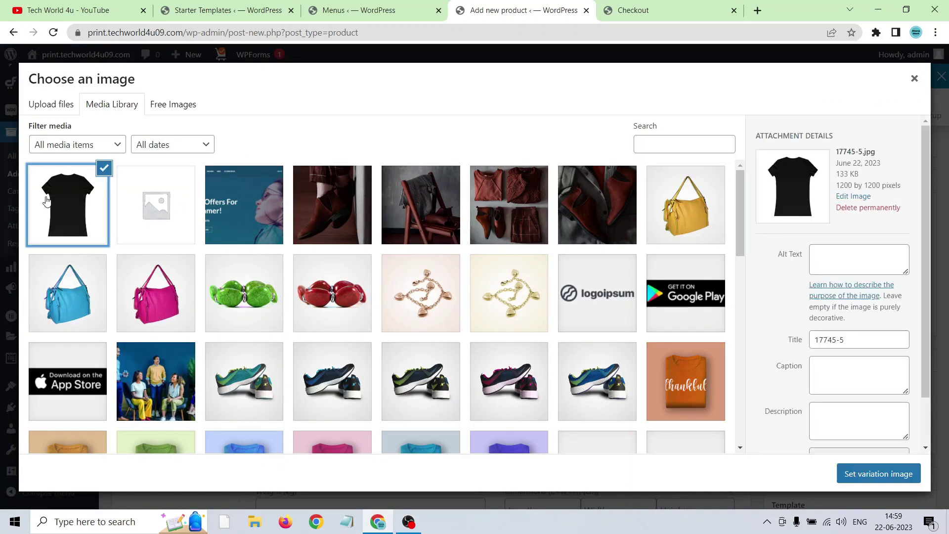
left_click(845, 475)
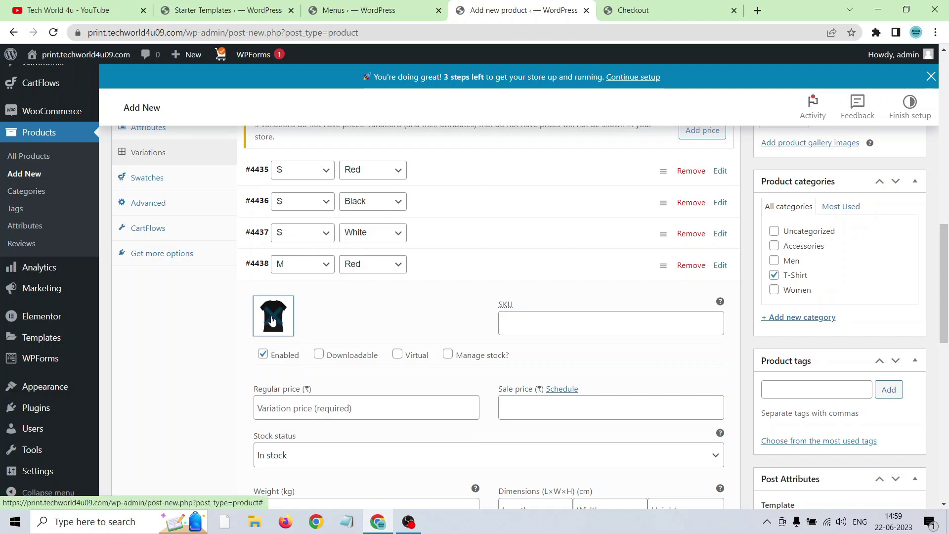
left_click(285, 406)
type("250")
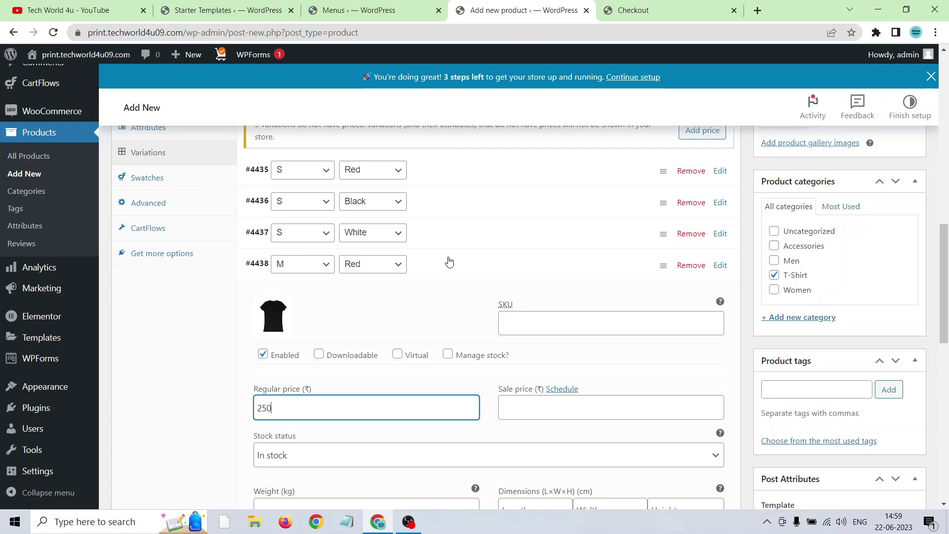
left_click(449, 262)
Assign the black T-shirt picture to the M / Black variation and set its regular price to 250
left_click(439, 302)
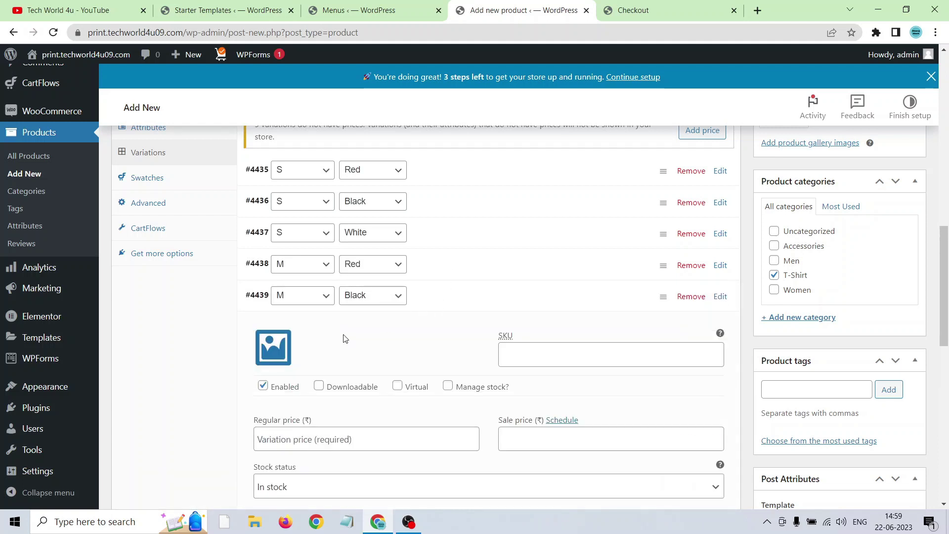
left_click(272, 348)
left_click(70, 219)
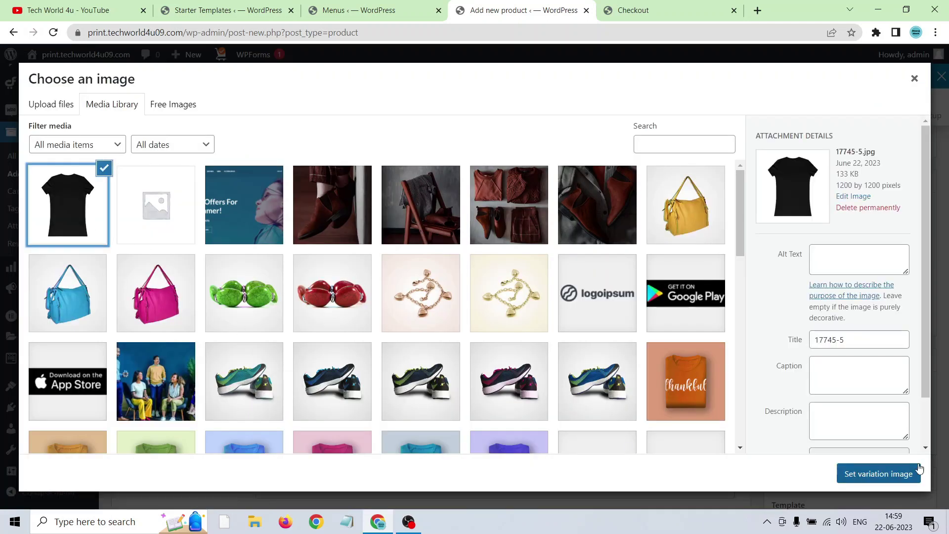
left_click(897, 473)
left_click(291, 438)
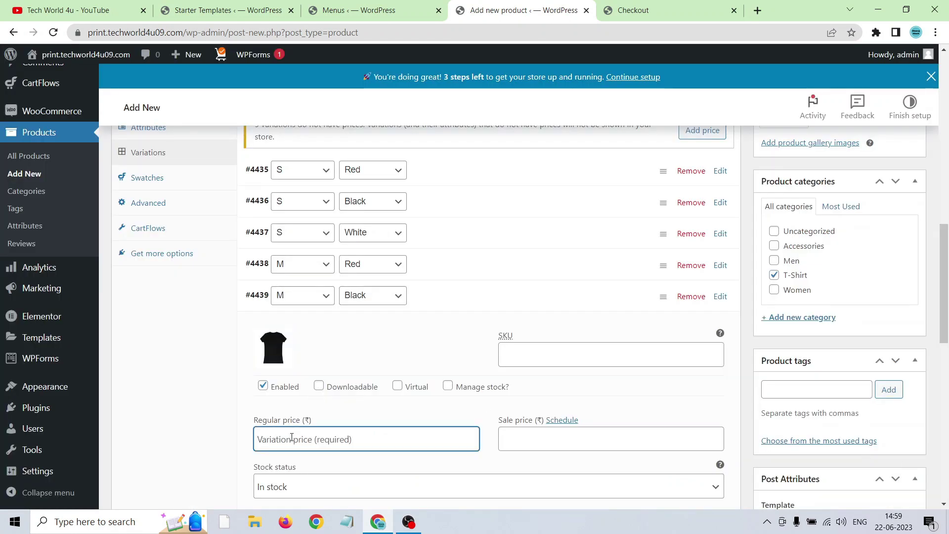
type("250")
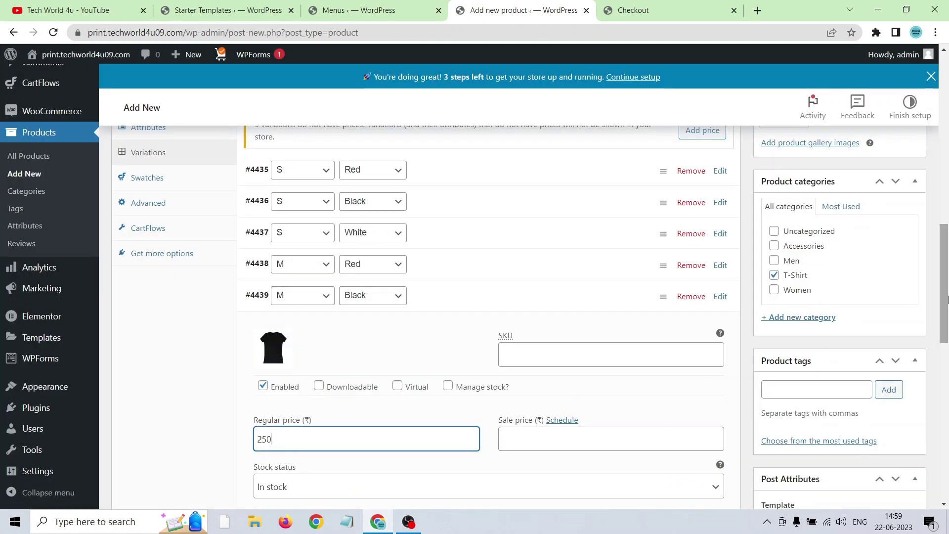
scroll(944, 296, "down", 3)
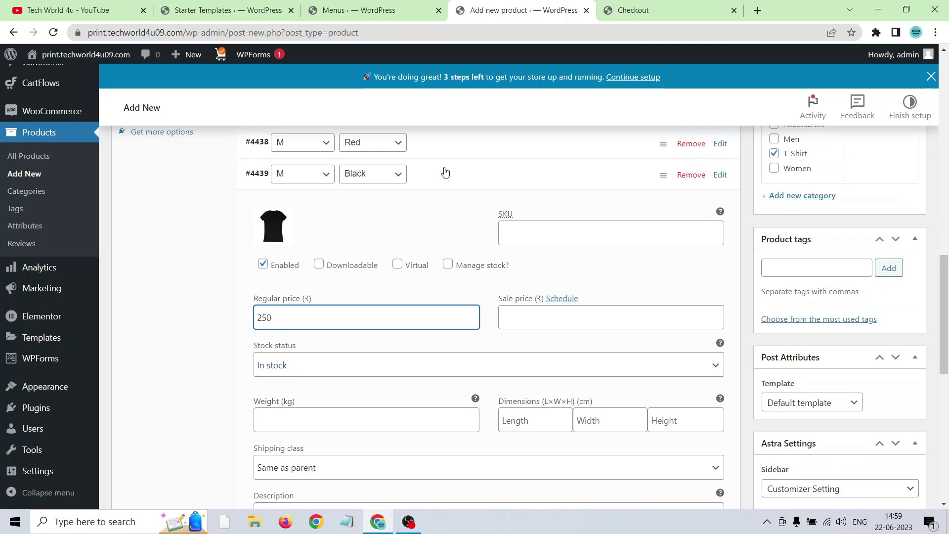
left_click(445, 171)
Assign the black T-shirt picture to the M / White variation and set its regular price to 250
left_click(433, 207)
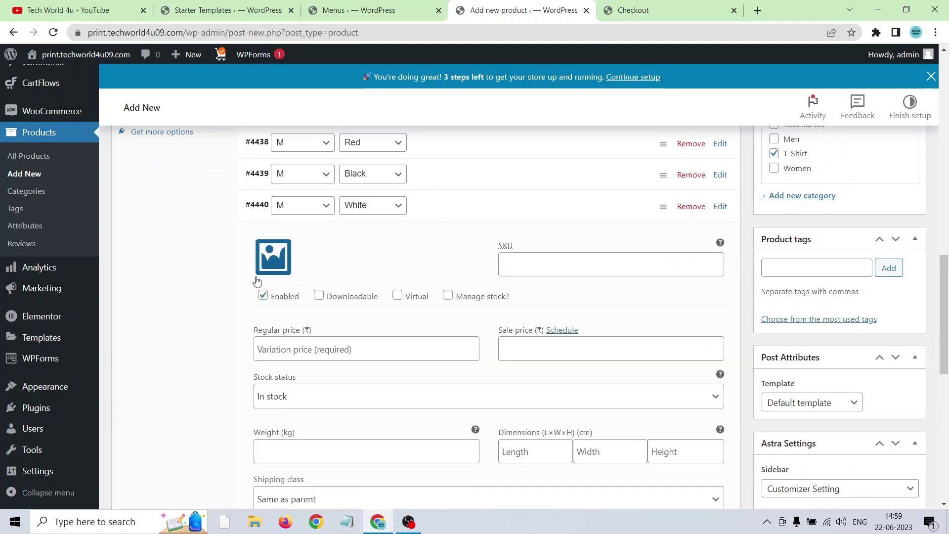
left_click(273, 261)
left_click(85, 226)
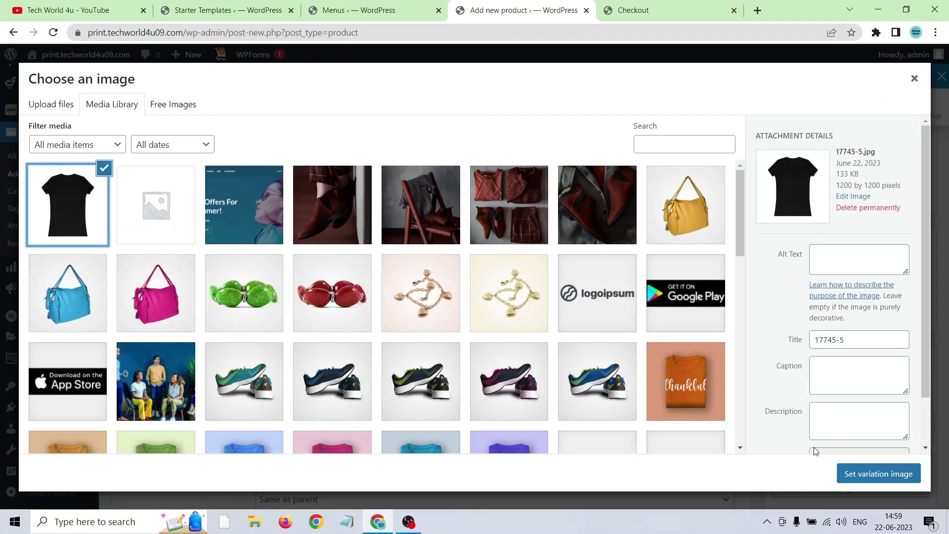
left_click(843, 474)
left_click(307, 350)
type("250")
left_click(431, 214)
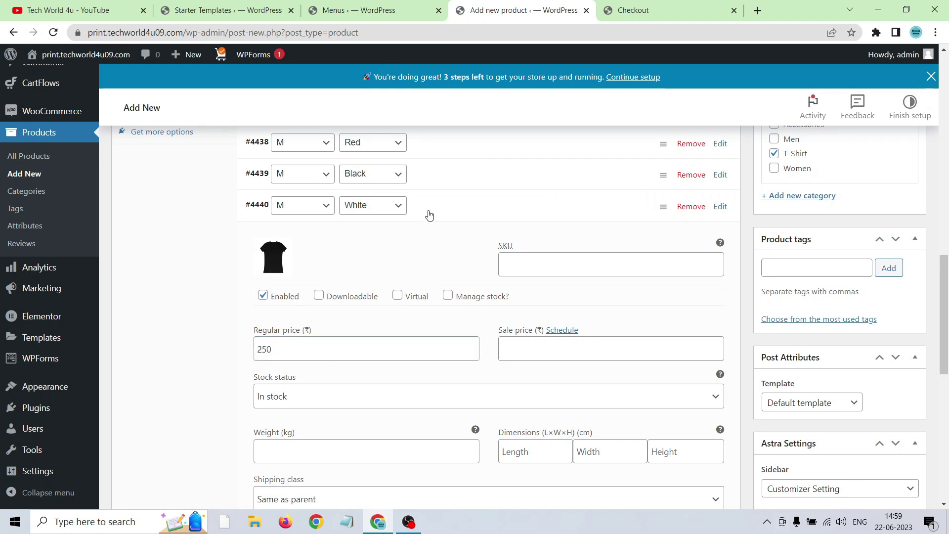
Give the L / Red variation a regular price of 300 and the black T-shirt picture as its image
left_click(436, 242)
left_click(306, 377)
type("300")
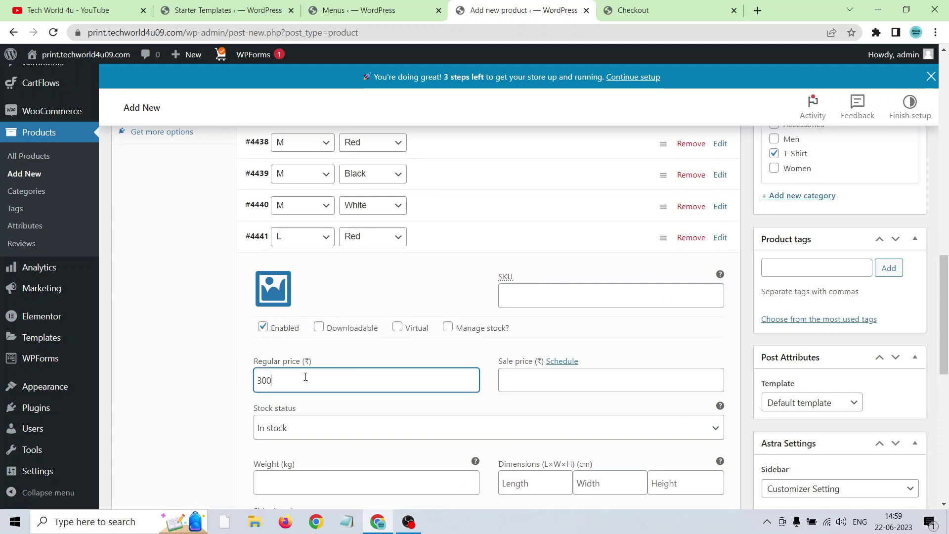
left_click(273, 289)
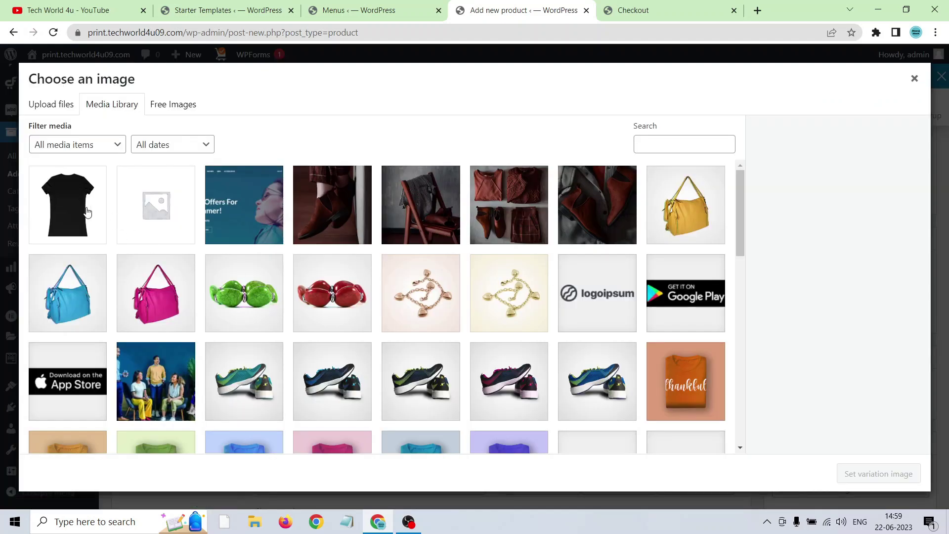
left_click(87, 211)
left_click(846, 474)
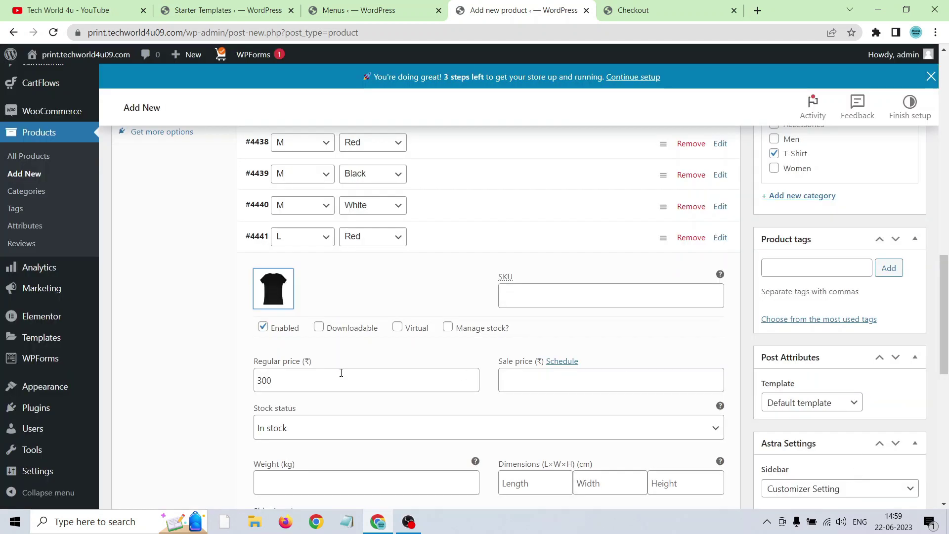
left_click(448, 247)
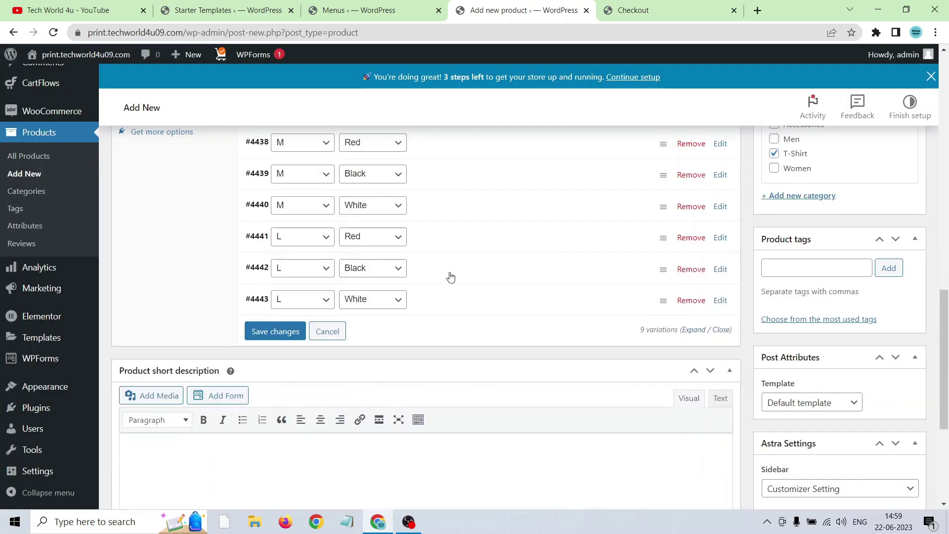
Assign the black T-shirt picture to the L / Black variation and set its regular price to 300
left_click(449, 270)
left_click(273, 326)
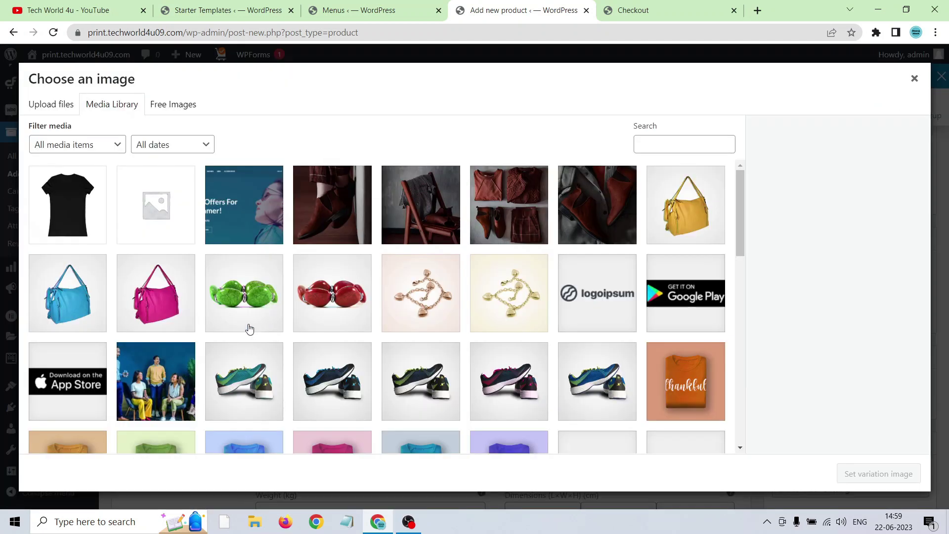
left_click(69, 233)
left_click(846, 475)
left_click(295, 414)
type("300")
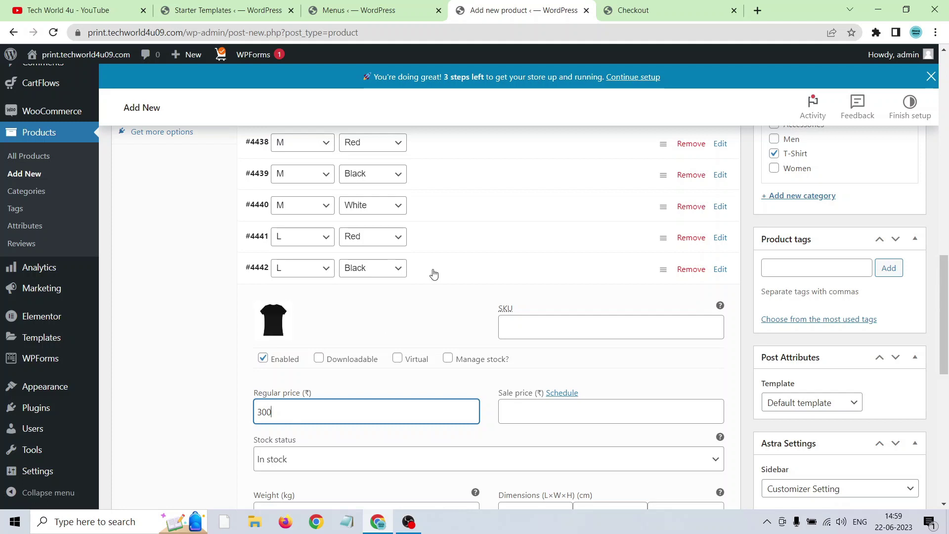
left_click(433, 273)
Give the L / White variation the black T-shirt picture as its image and a regular price of 300
left_click(418, 311)
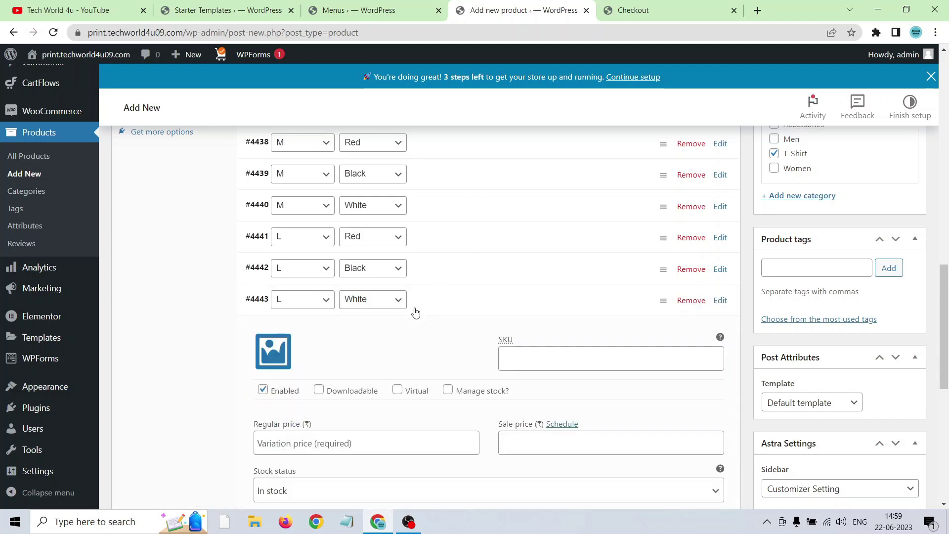
left_click(273, 351)
left_click(68, 206)
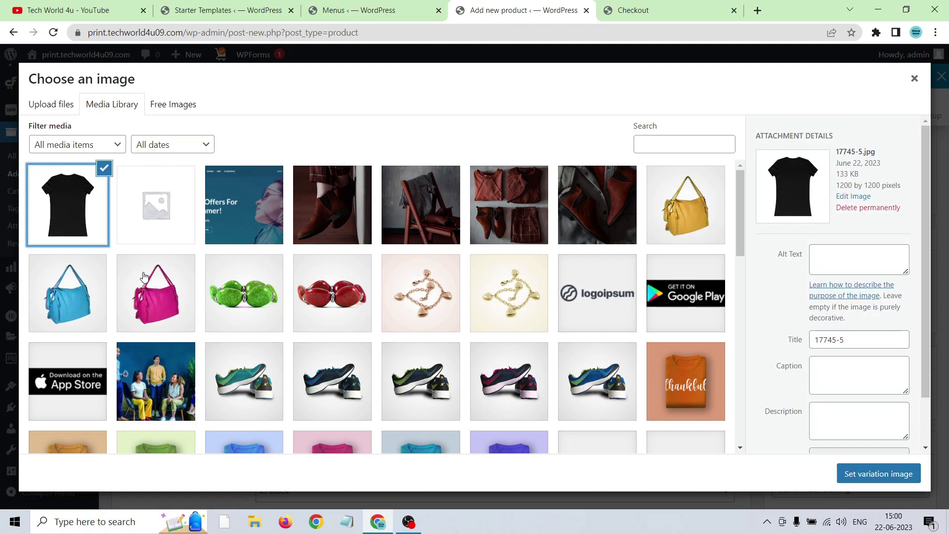
left_click(876, 474)
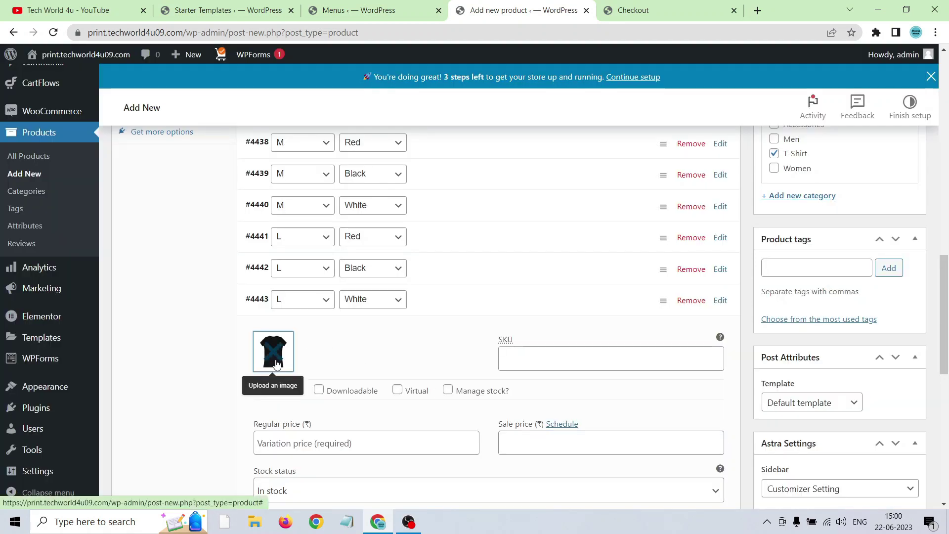
left_click(330, 445)
type("300")
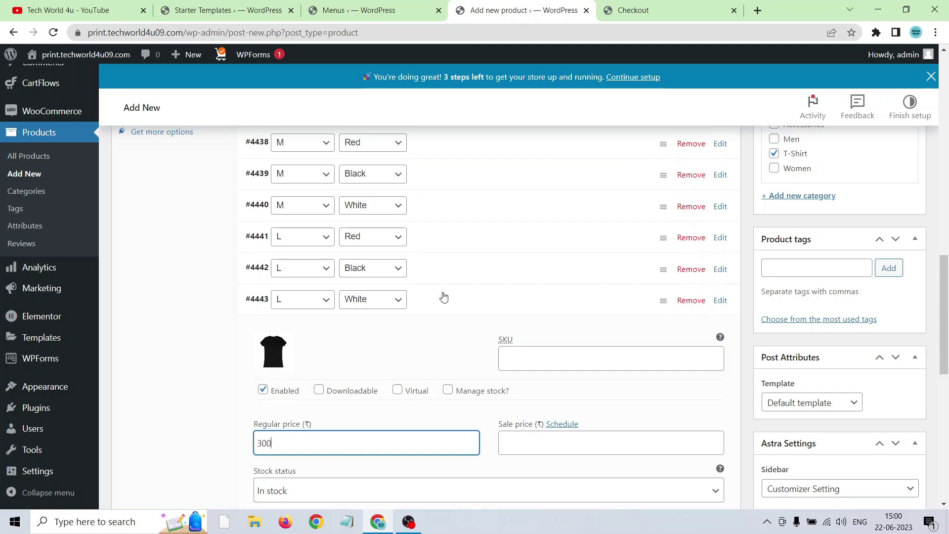
left_click(444, 297)
Publish the T-Shirt With Color product
left_click_drag(945, 316, 947, 376)
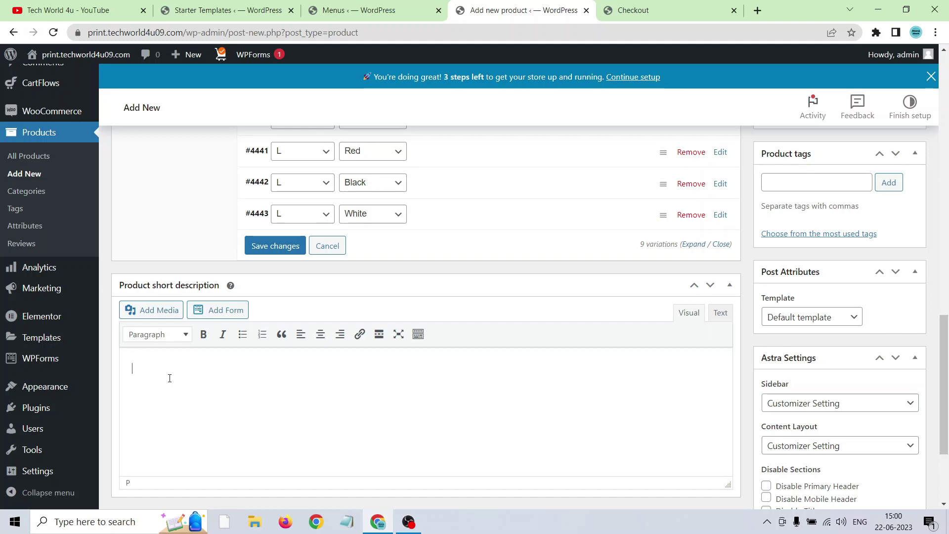
left_click_drag(946, 411, 947, 173)
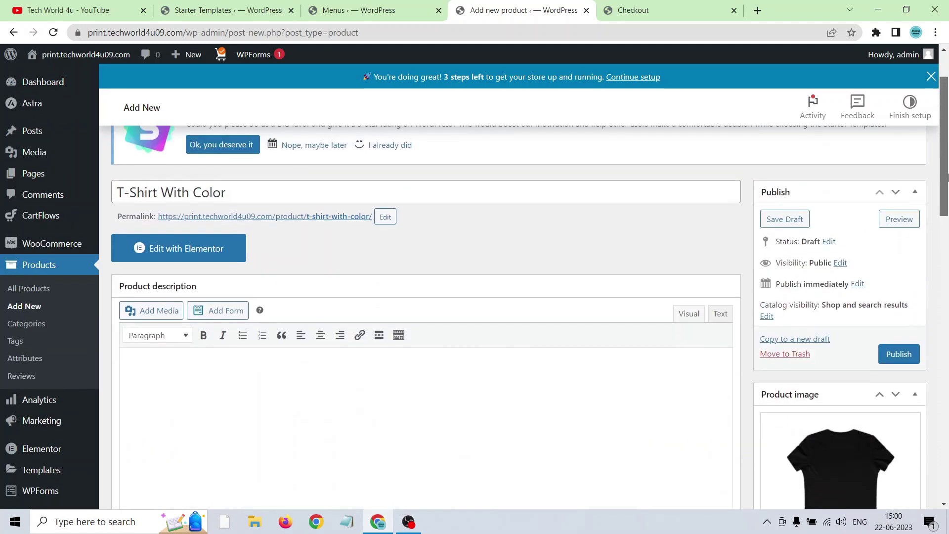
left_click(883, 360)
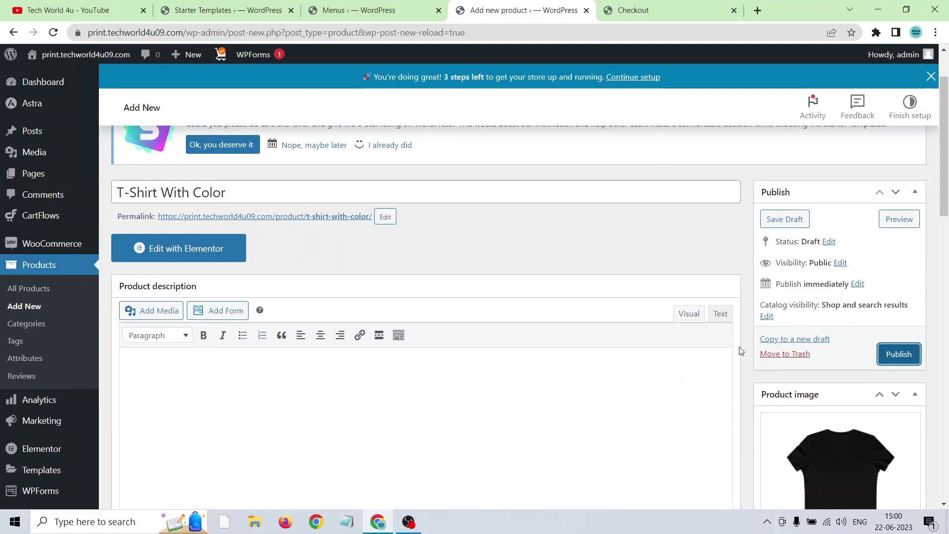
scroll(889, 346, "up", 1)
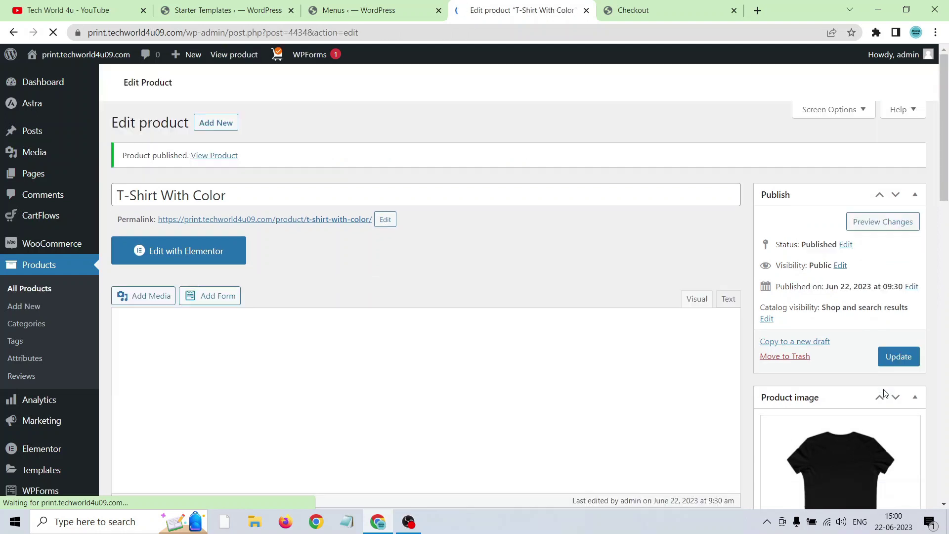
Open the published T-Shirt With Color product page in a new browser tab
right_click(213, 157)
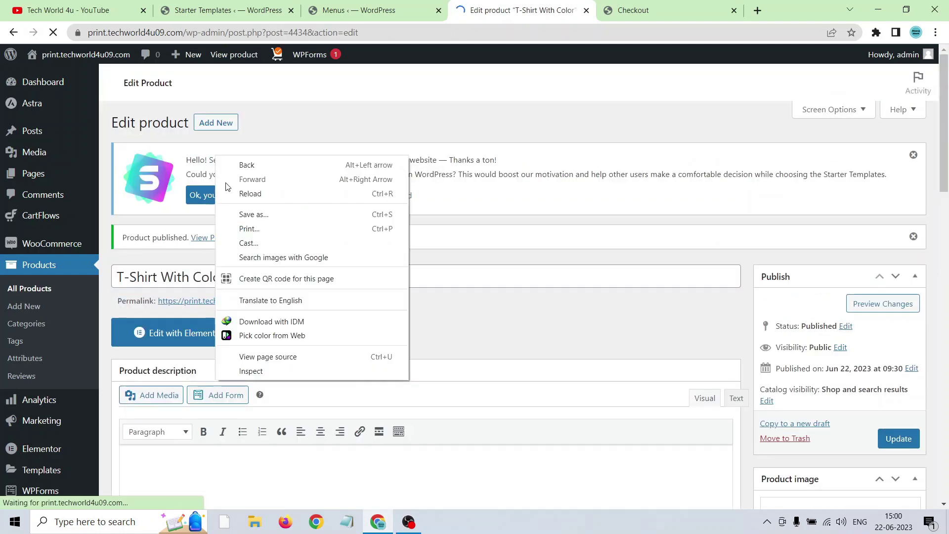
left_click(191, 252)
right_click(209, 243)
left_click(227, 251)
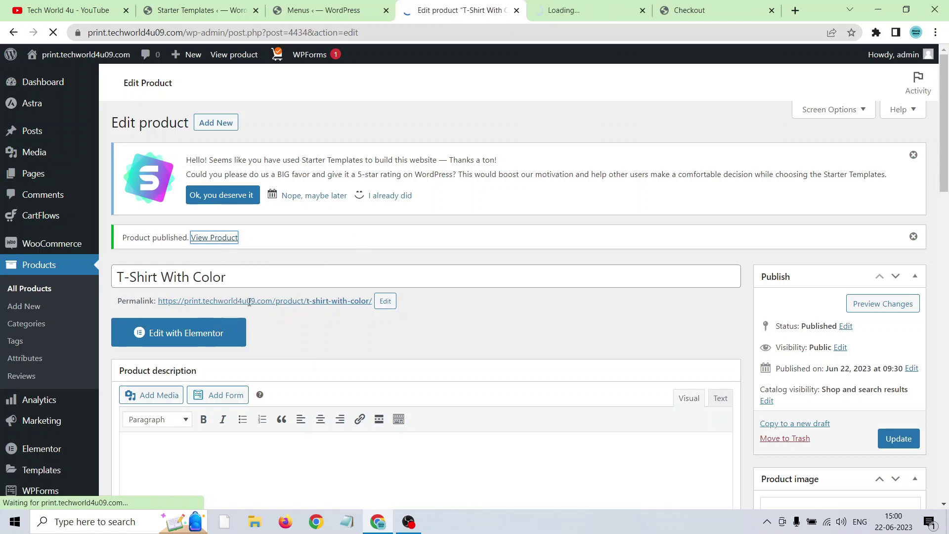
left_click(595, 5)
left_click(523, 33)
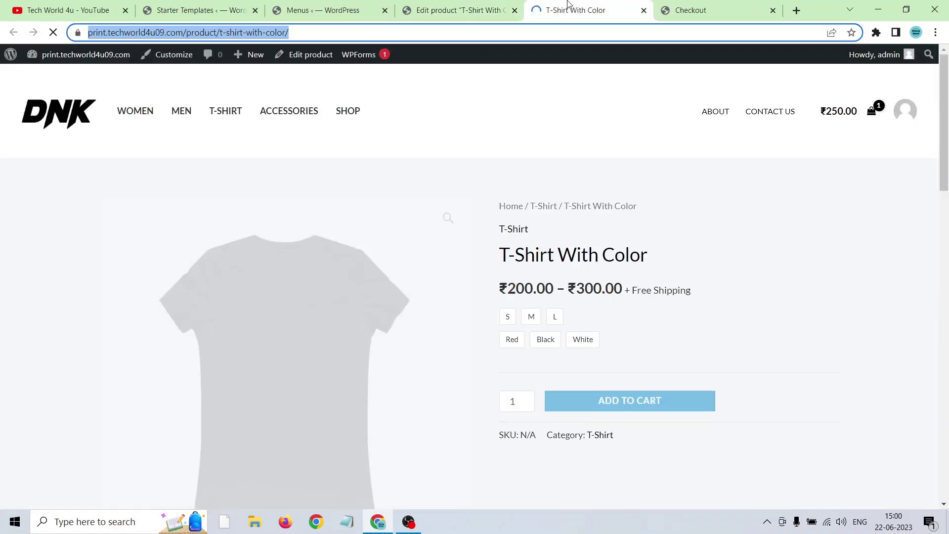
Try to add the T-Shirt With Color to the cart without choosing a size or color, and dismiss the alert
left_click_drag(944, 188, 944, 211)
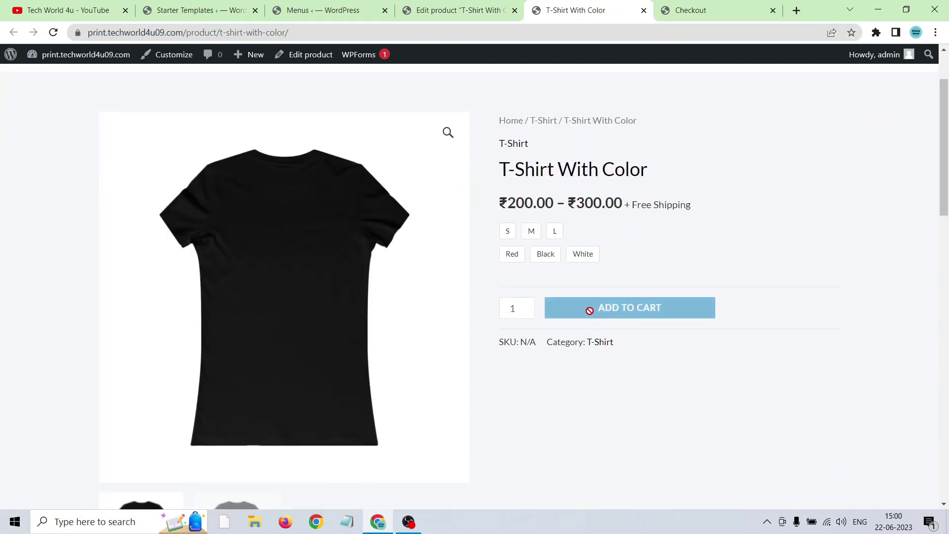
left_click(615, 311)
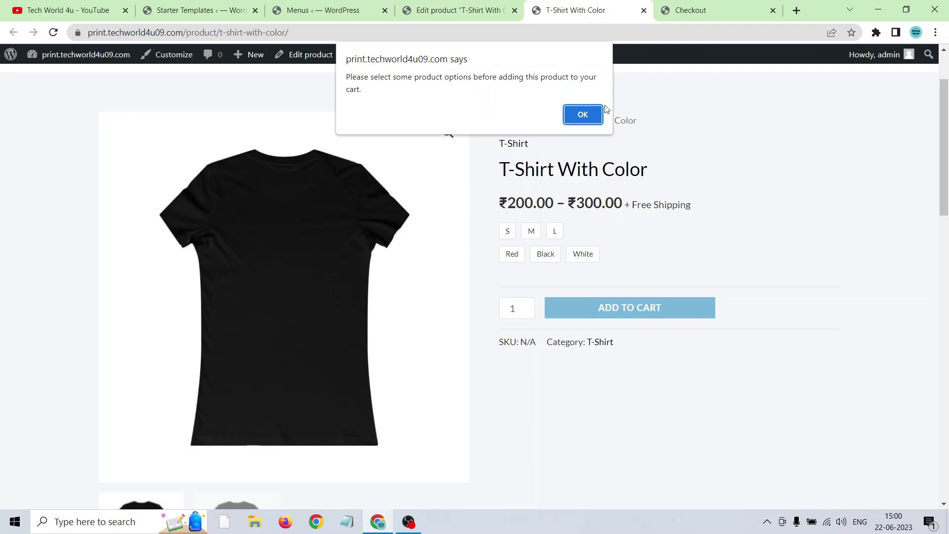
left_click(581, 114)
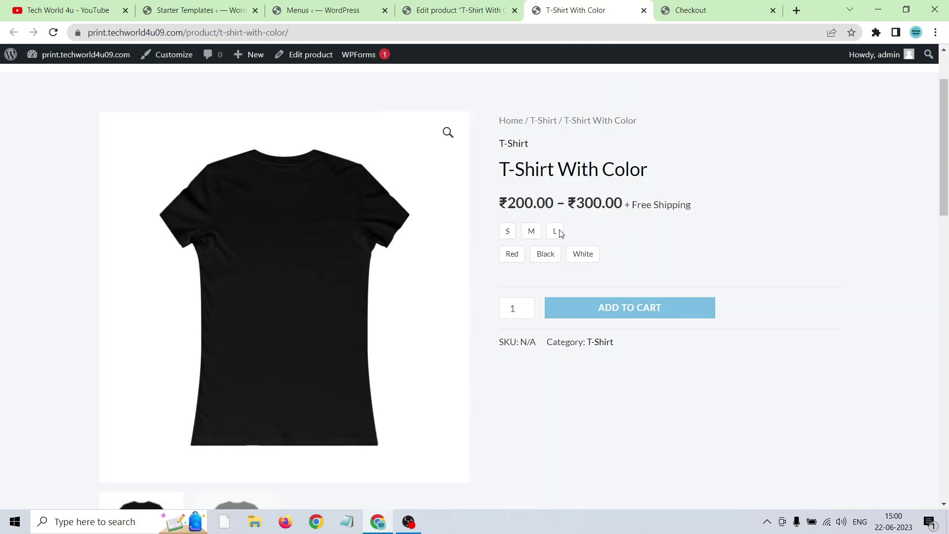
Check the product's price and picture for sizes S, M and L in Red
left_click(508, 232)
left_click(509, 255)
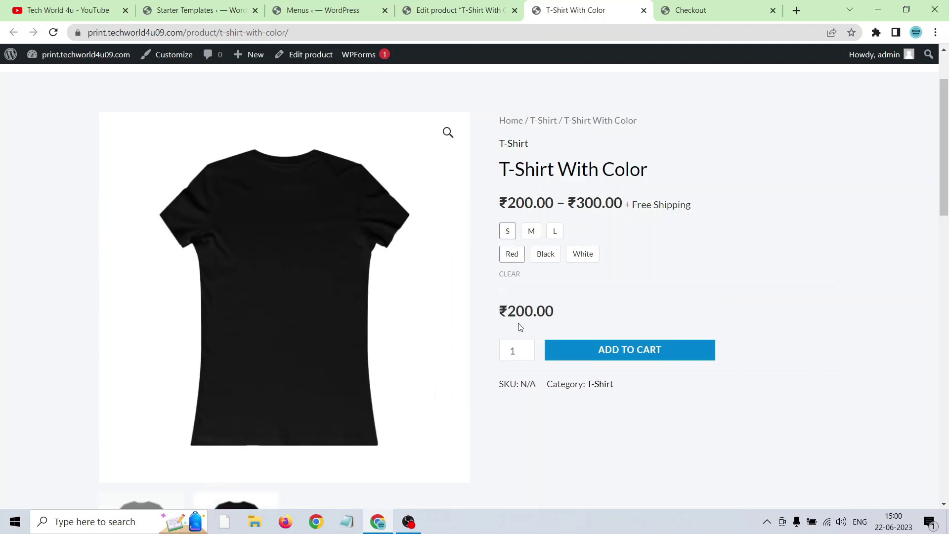
left_click(531, 237)
left_click(557, 237)
left_click(508, 259)
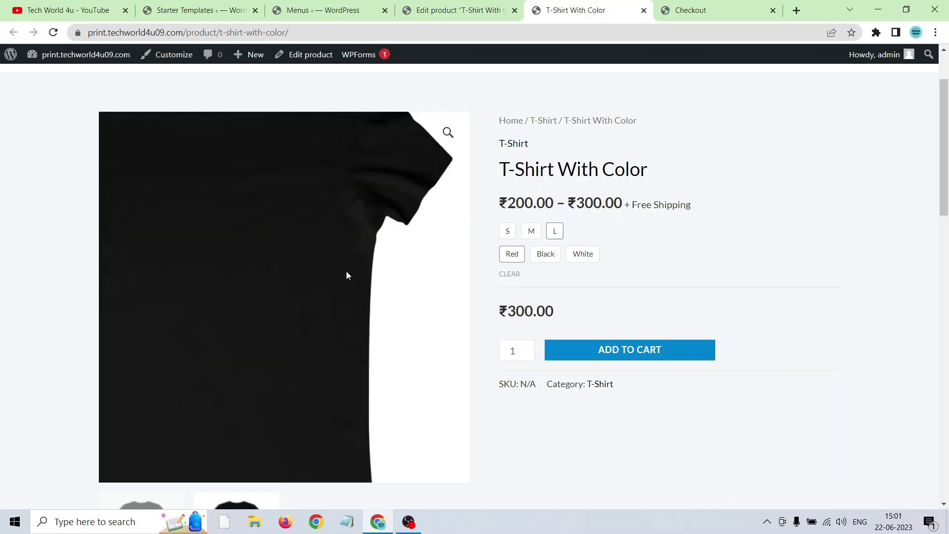
Choose White for the size L T-Shirt With Color and add one to the cart
left_click(551, 257)
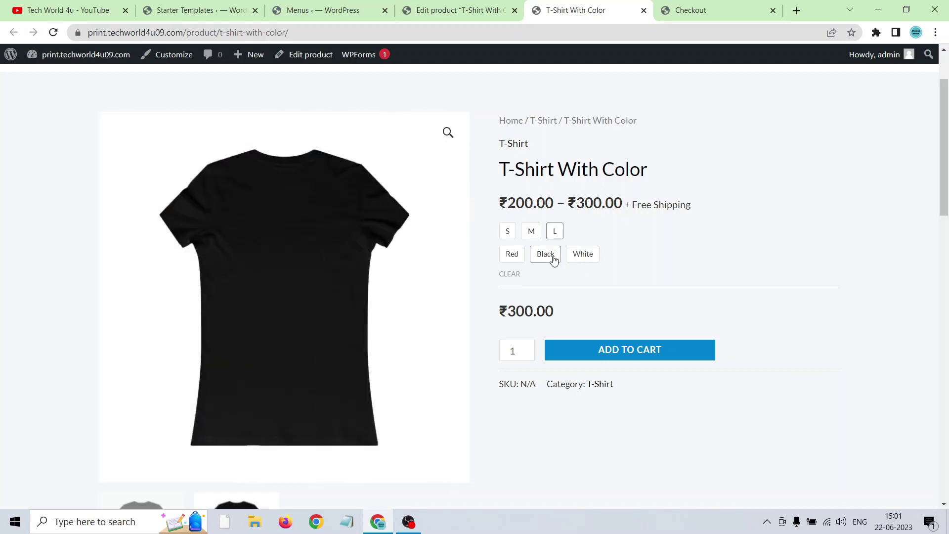
left_click(583, 257)
left_click_drag(947, 181, 947, 218)
scroll(636, 305, "up", 2)
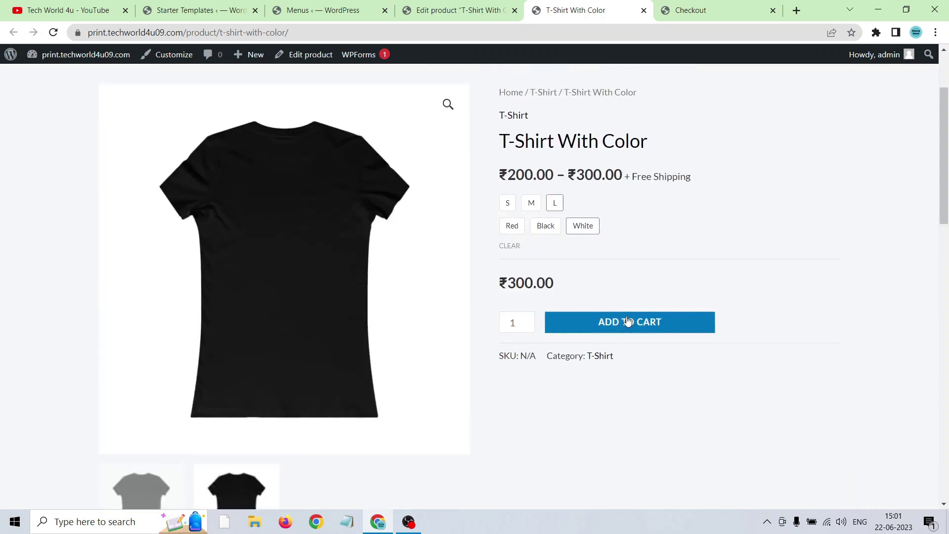
left_click(628, 322)
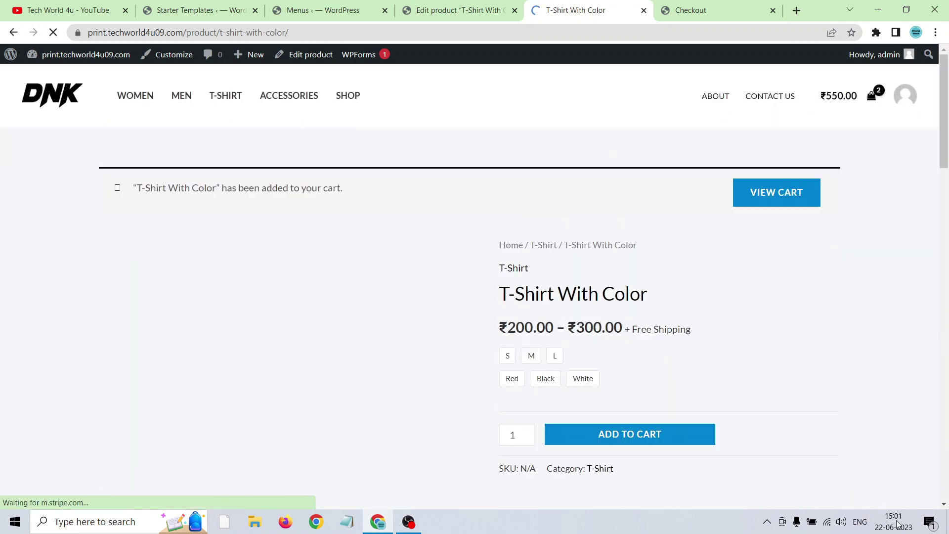
View the cart and proceed to checkout
scroll(724, 279, "down", 5)
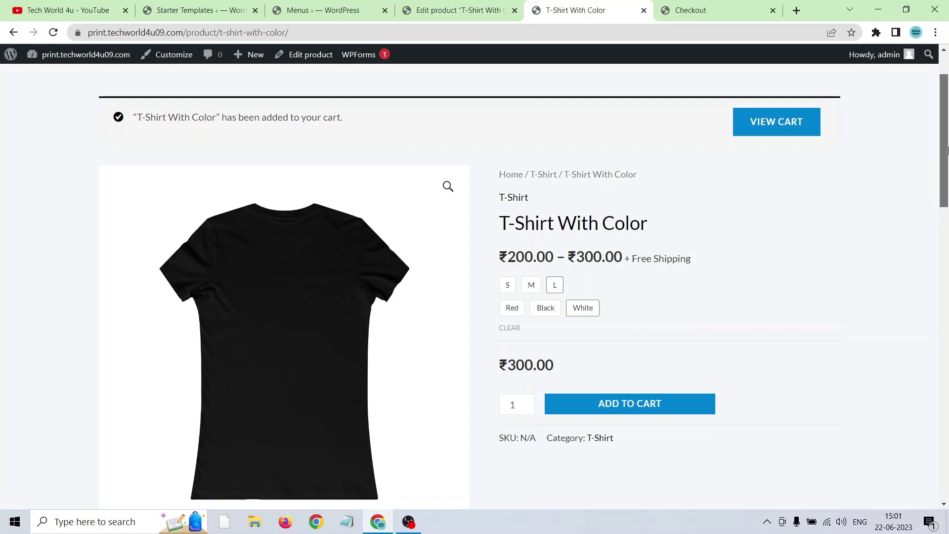
scroll(869, 217, "up", 2)
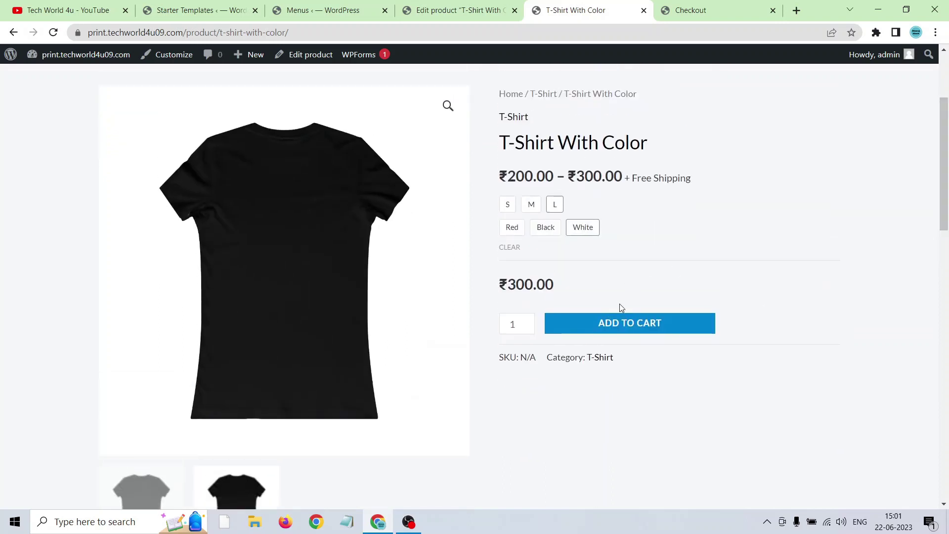
scroll(943, 157, "up", 3)
left_click(789, 194)
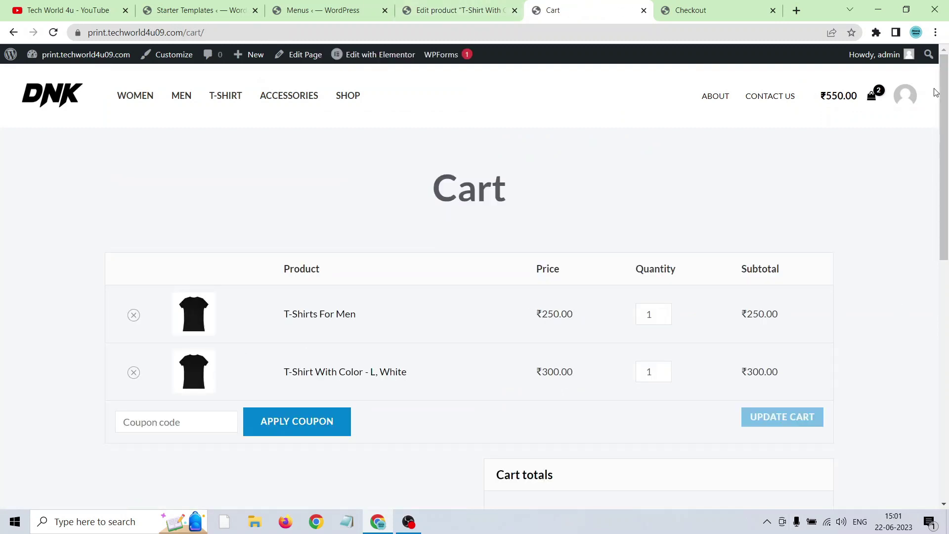
left_click_drag(945, 148, 945, 220)
left_click(622, 454)
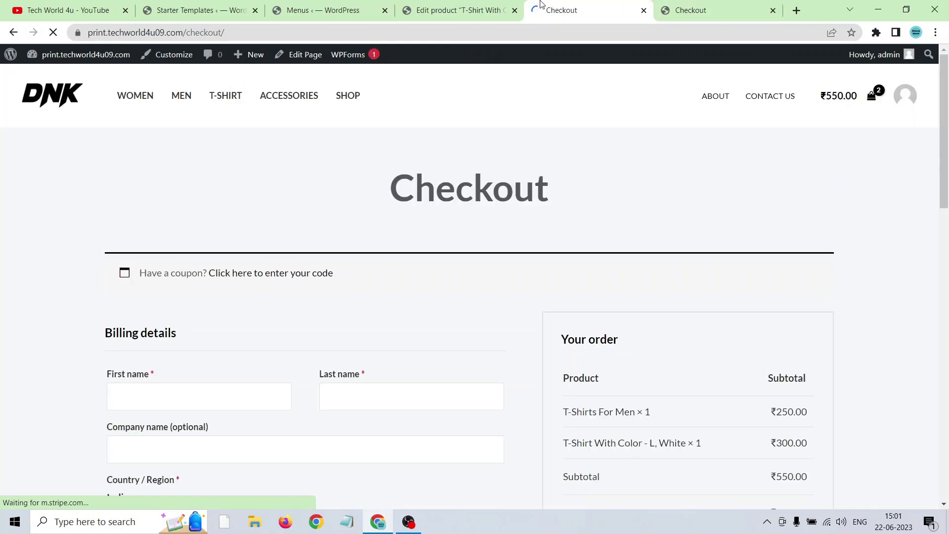
Enter a test first name and last name in the billing details
left_click_drag(946, 161, 947, 209)
left_click(192, 258)
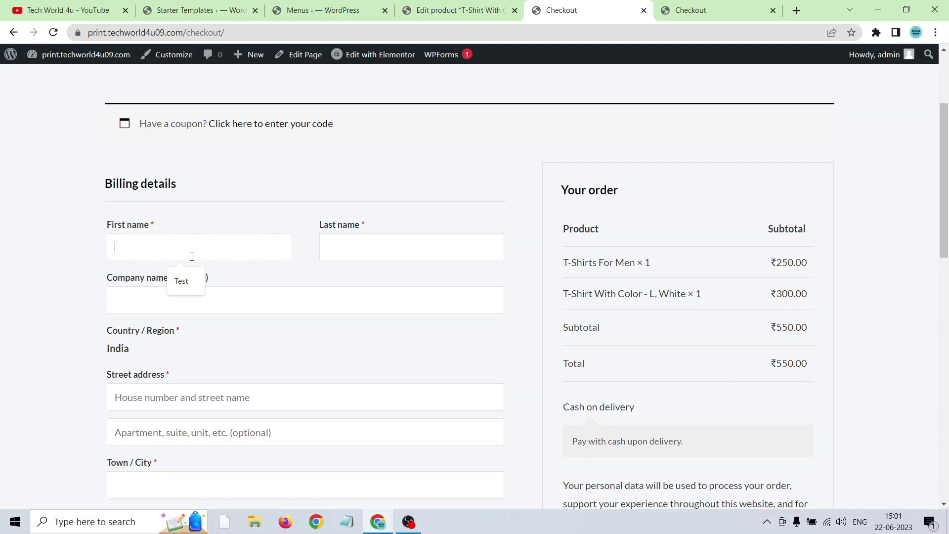
type("dsdsd")
left_click(362, 245)
type("dsdsd")
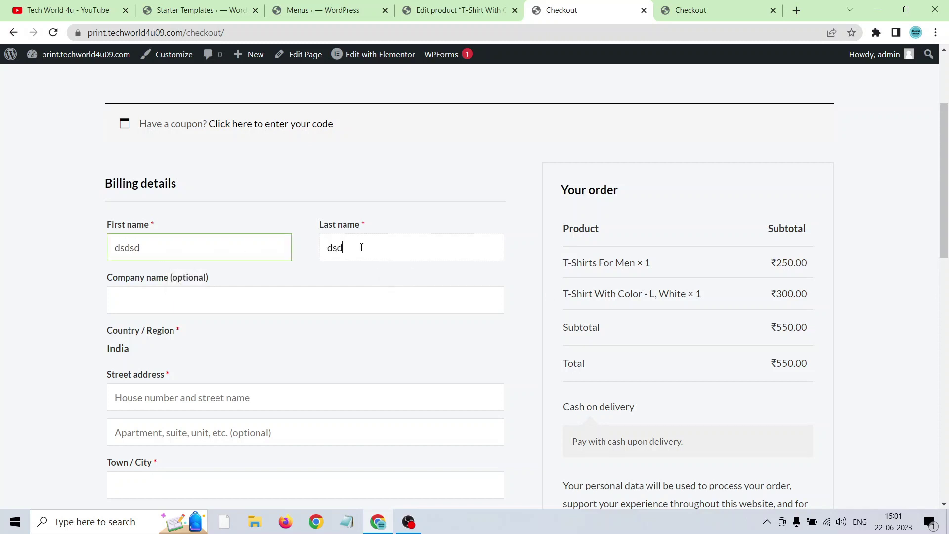
Fill in the billing street address and town with test text
left_click_drag(947, 201, 947, 250)
left_click(151, 250)
type("dsd")
left_click(144, 336)
type("dsds")
left_click(145, 393)
left_click(14, 380)
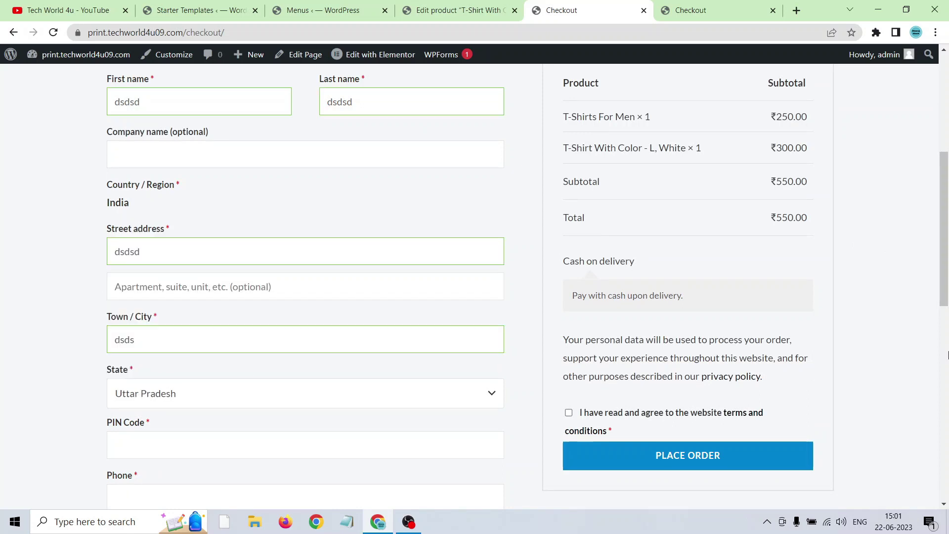
Enter the billing postal code and fill in the phone number with the saved suggestion
scroll(45, 381, "down", 4)
left_click(139, 267)
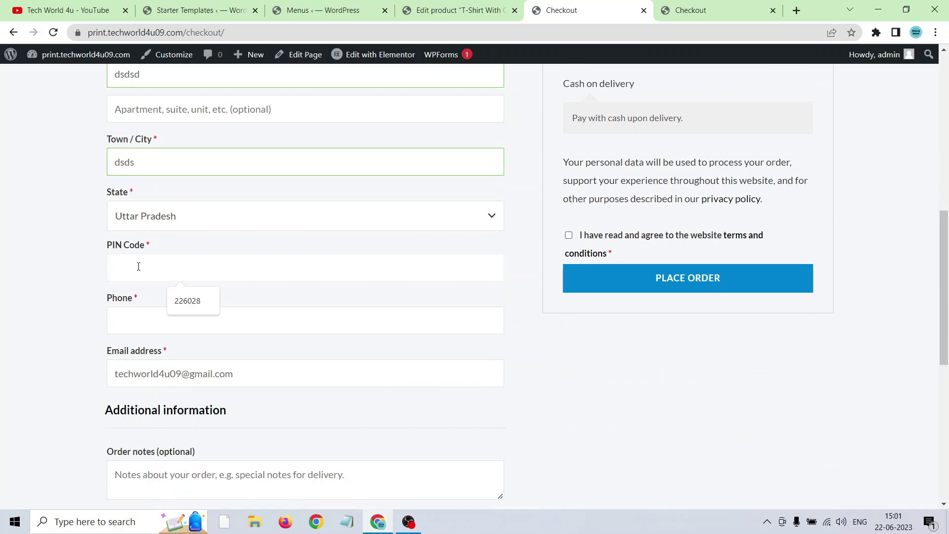
type("201301")
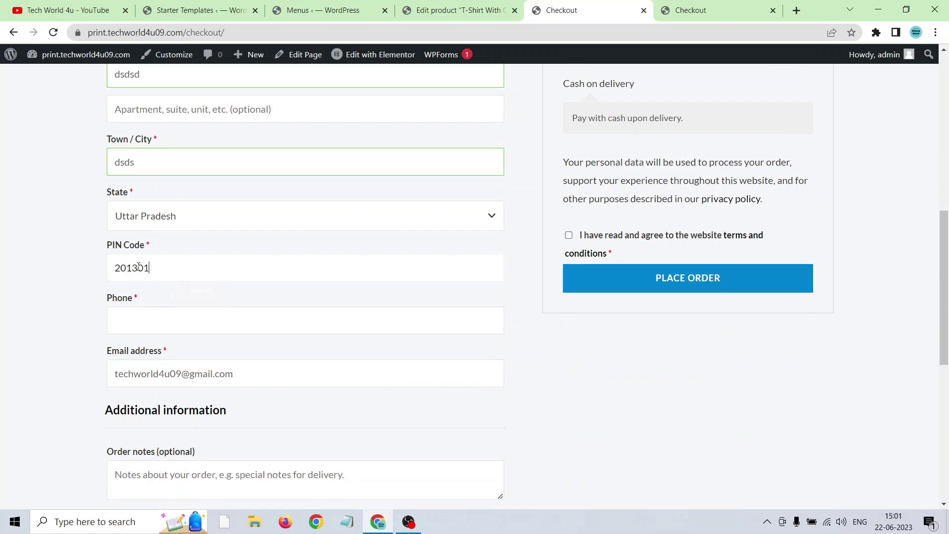
left_click(124, 328)
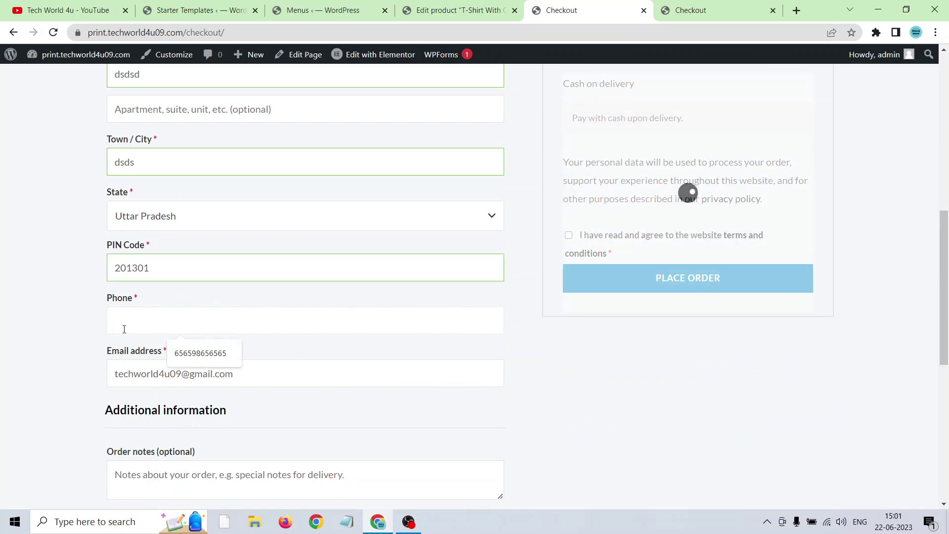
left_click(183, 354)
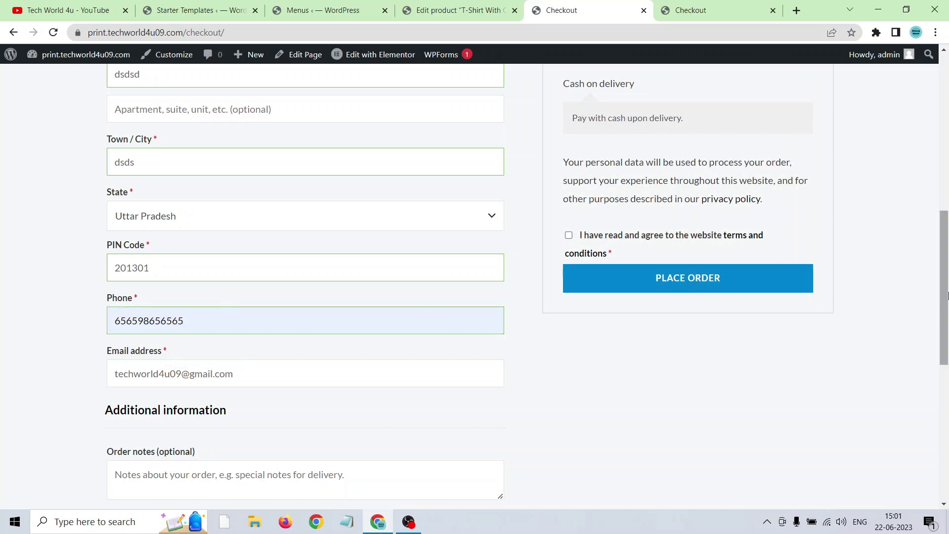
Agree to the website terms and conditions, place the cash-on-delivery order, and decline saving the address in the browser
scroll(945, 306, "down", 1)
left_click_drag(945, 317, 947, 296)
left_click(569, 234)
left_click(641, 284)
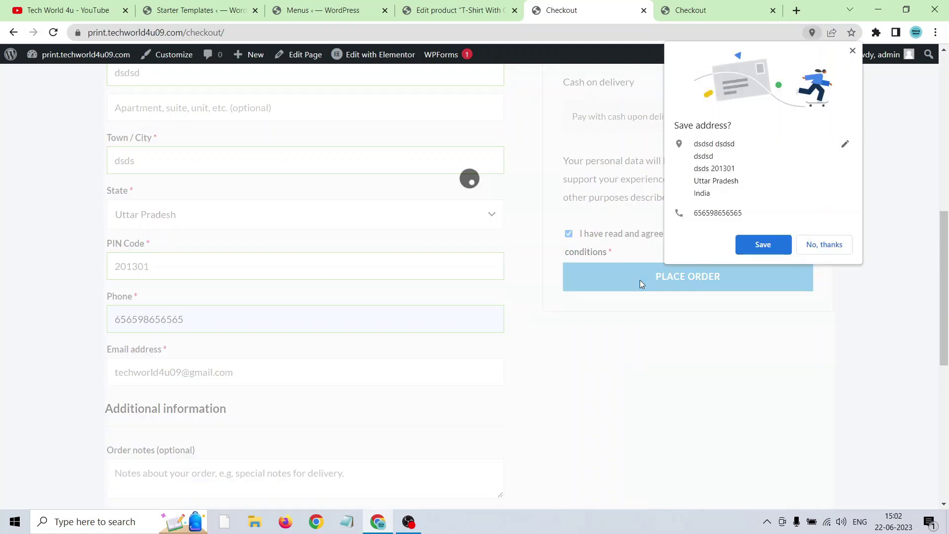
left_click(818, 245)
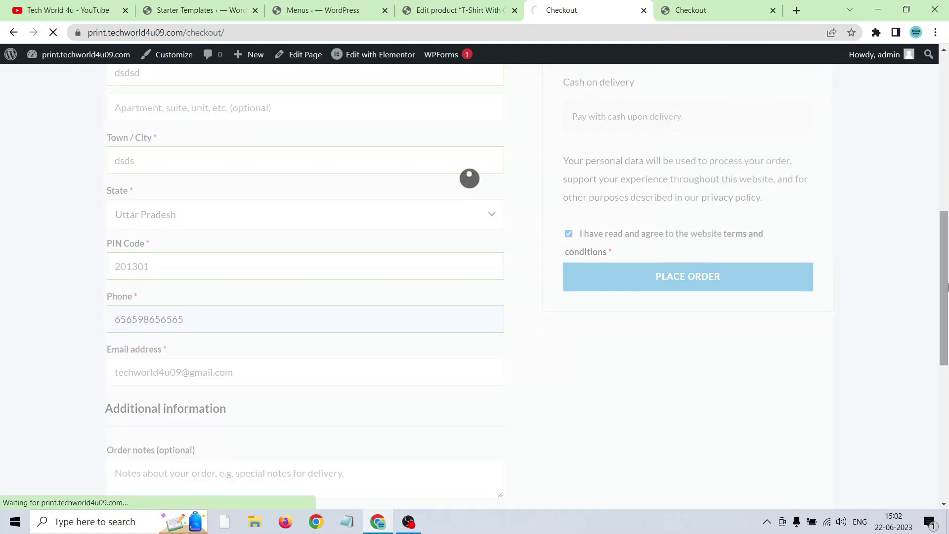
left_click_drag(946, 266, 947, 184)
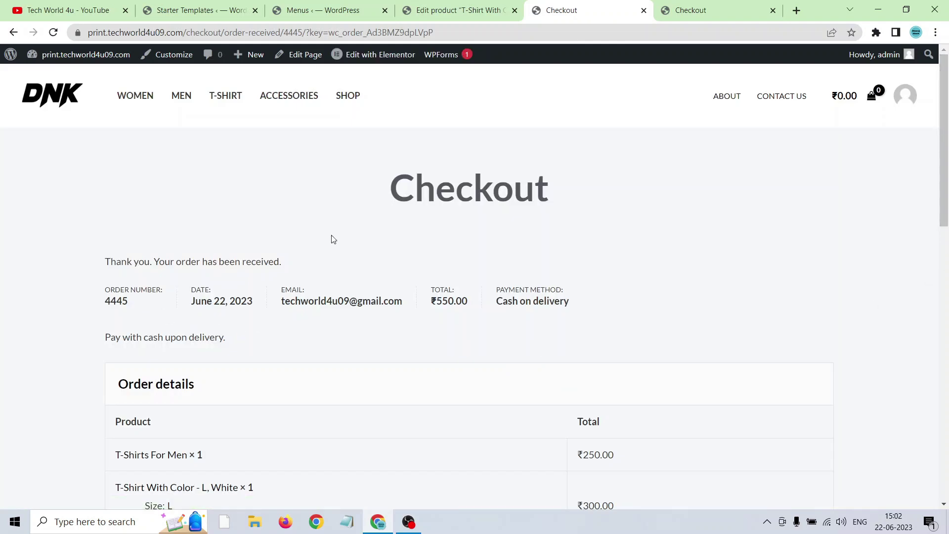
Review the order confirmation page, including the payment method, ordered products, totals and billing address
scroll(919, 159, "down", 2)
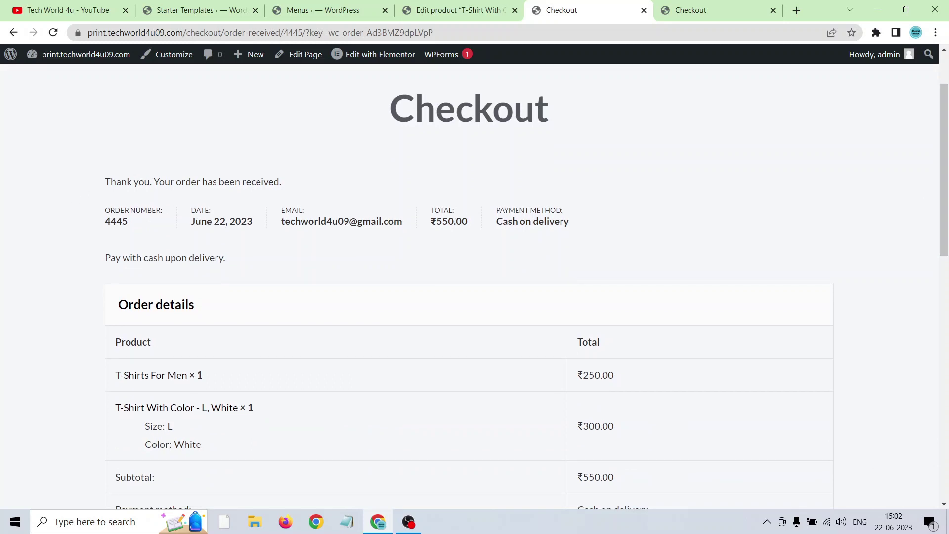
left_click_drag(498, 221, 585, 225)
left_click_drag(946, 233, 947, 340)
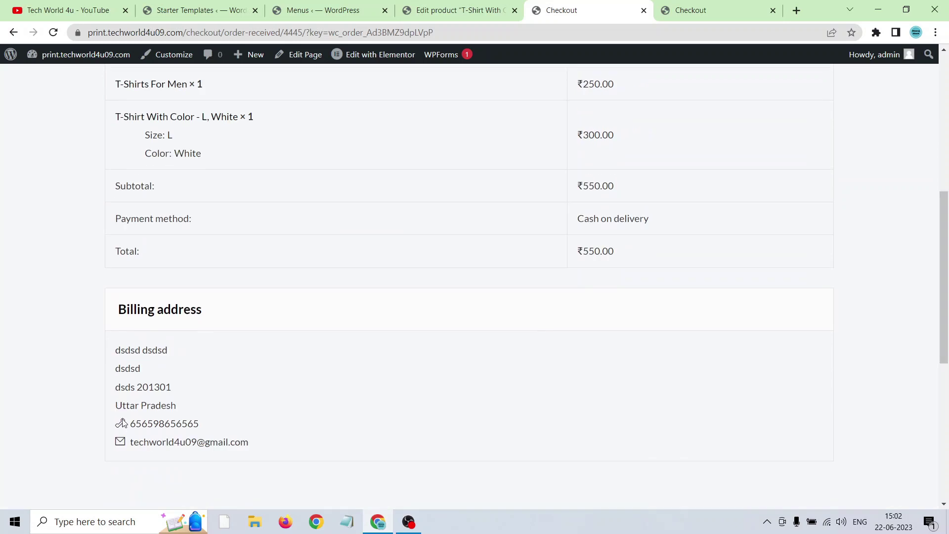
key("End")
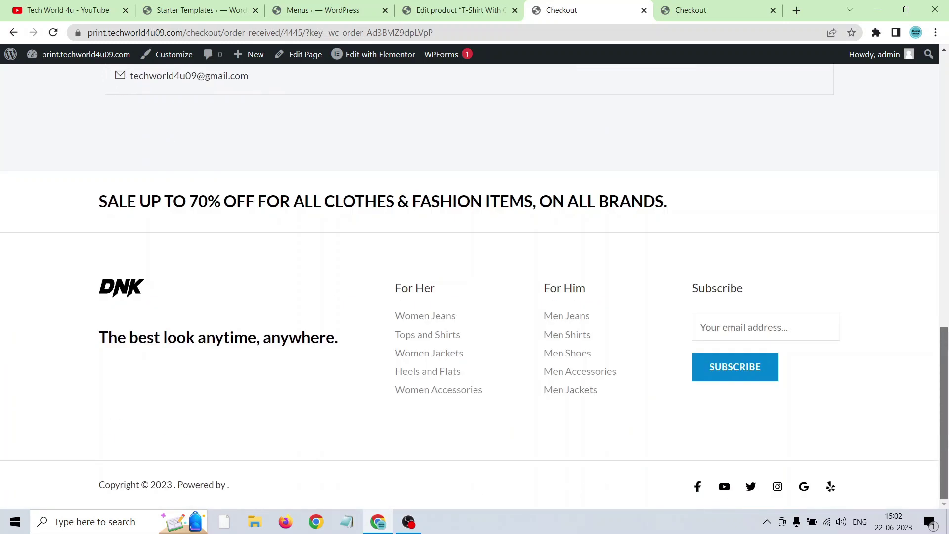
key("Home")
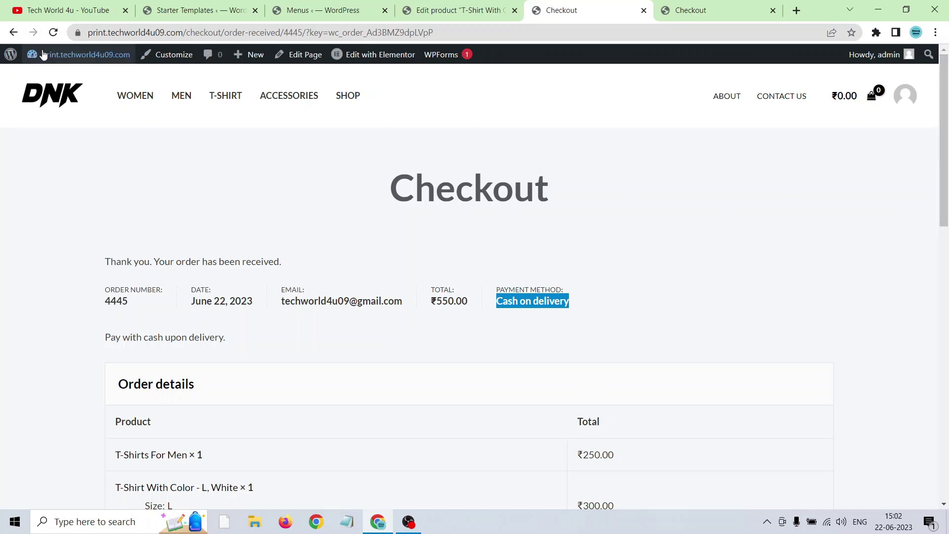
Return to the WordPress dashboard and open the WooCommerce orders list
left_click(38, 77)
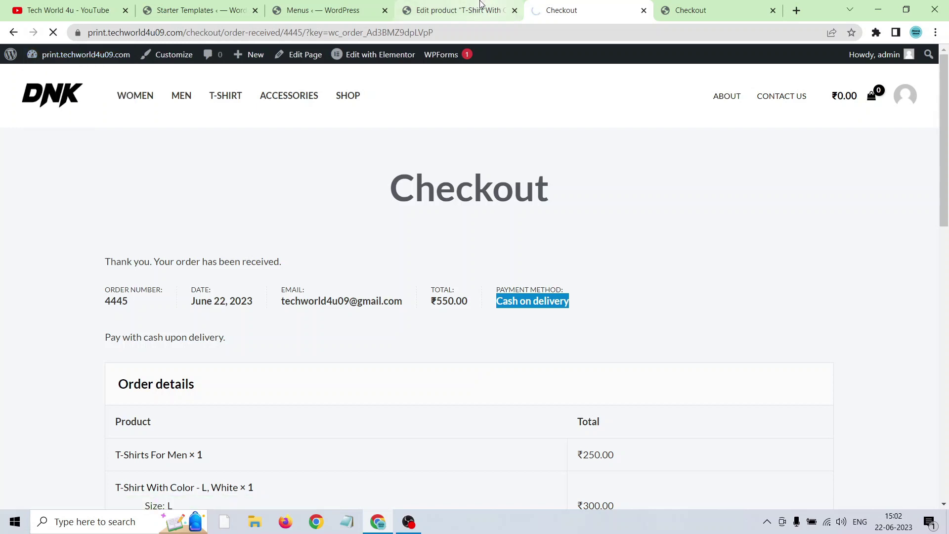
left_click_drag(943, 168, 947, 243)
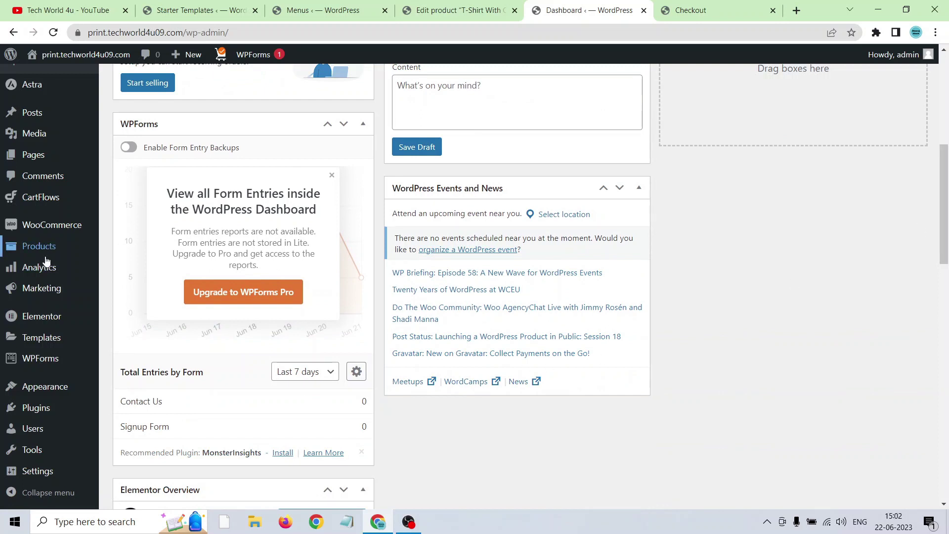
mouse_move(47, 252)
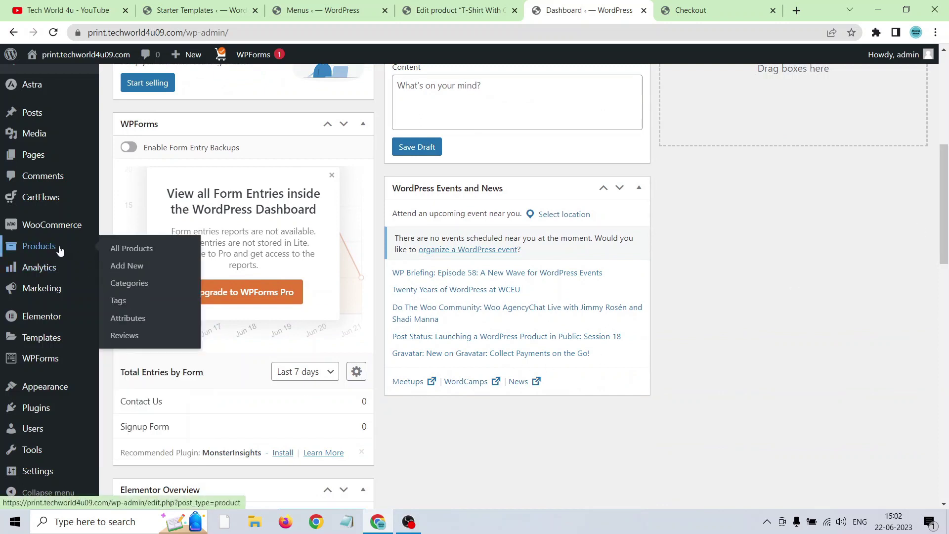
mouse_move(72, 228)
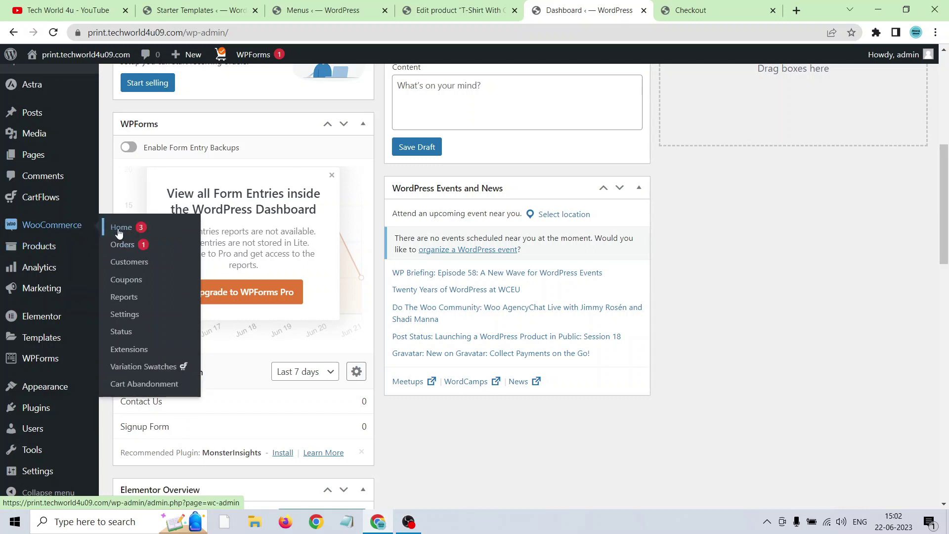
left_click(123, 245)
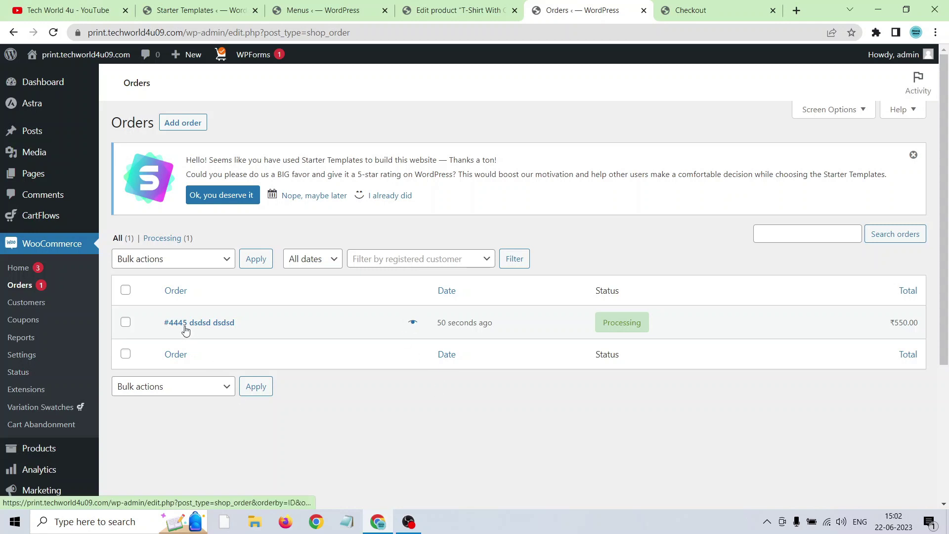
Preview the new order's billing details and purchased products, and close the preview
left_click(414, 323)
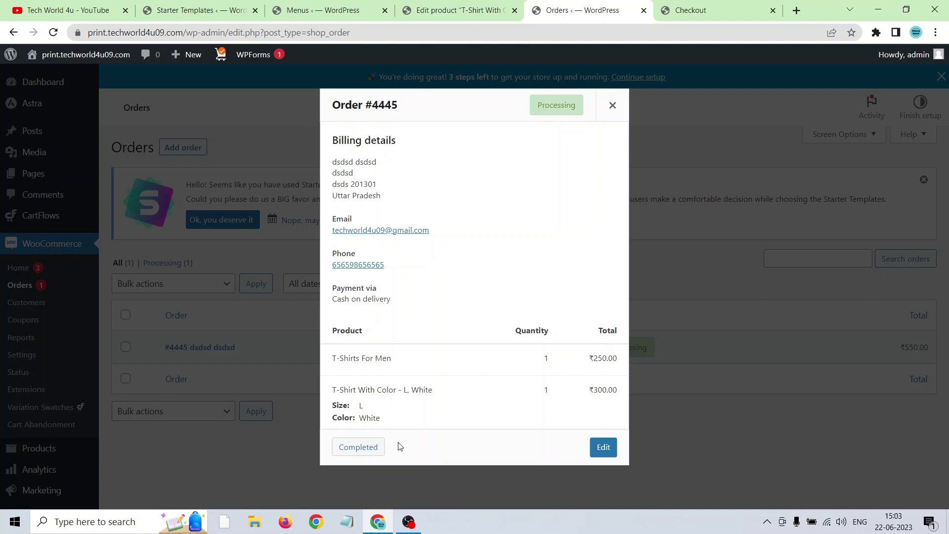
left_click_drag(334, 159, 391, 197)
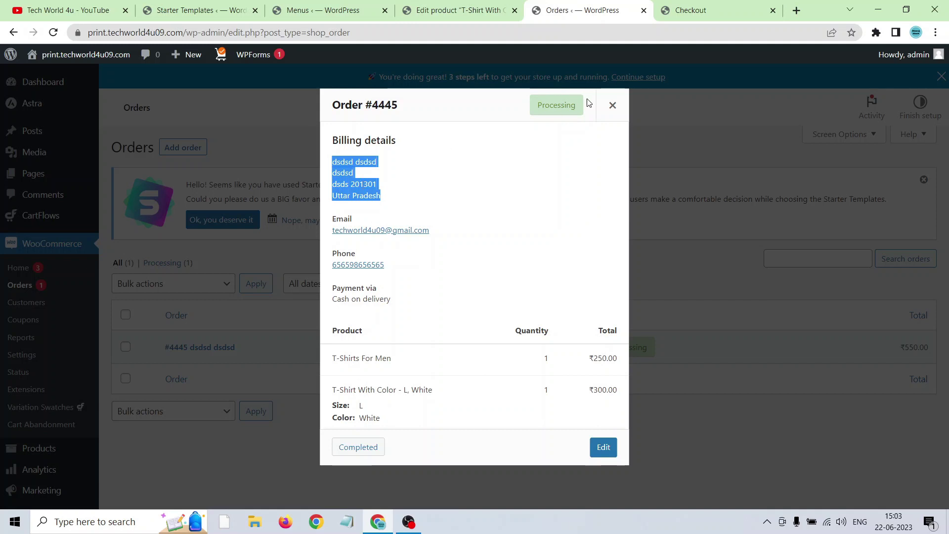
left_click(614, 101)
scroll(947, 186, "down", 2)
scroll(947, 186, "up", 2)
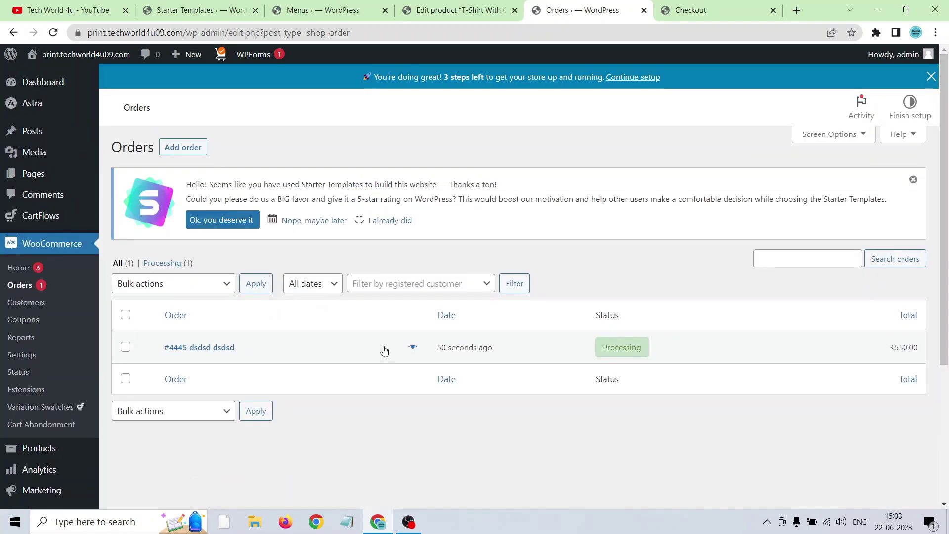
Switch to the storefront and view the Women product category page
mouse_move(49, 86)
mouse_move(946, 145)
left_mouse_down()
mouse_move(946, 227)
mouse_move(946, 145)
left_mouse_up()
left_click(692, 10)
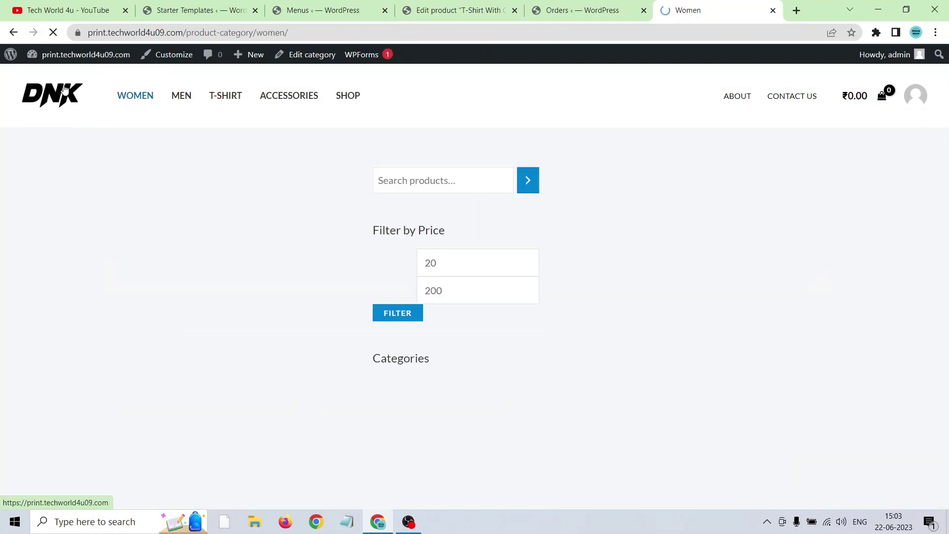
left_click(608, 9)
left_click(702, 7)
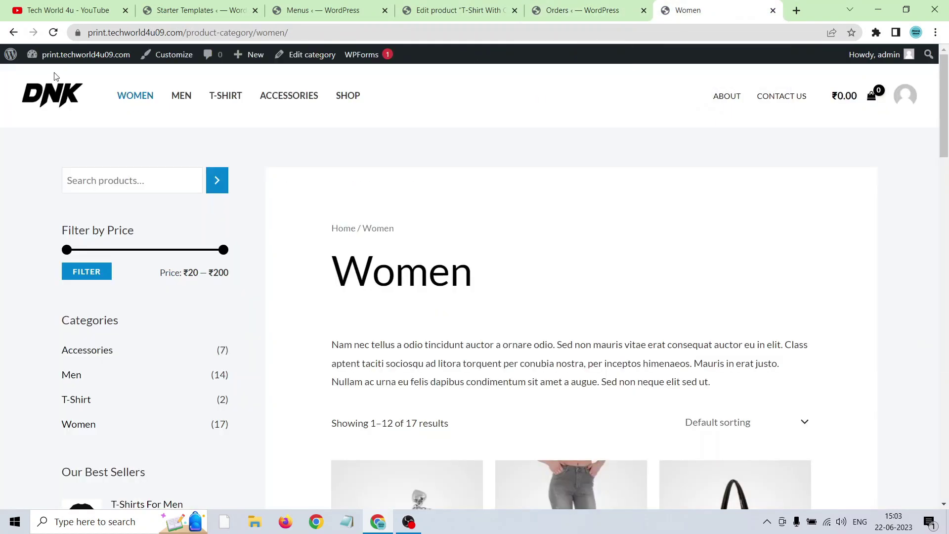
Go to the store's home page through the site logo and look over its whole content
left_click(46, 100)
left_click(568, 9)
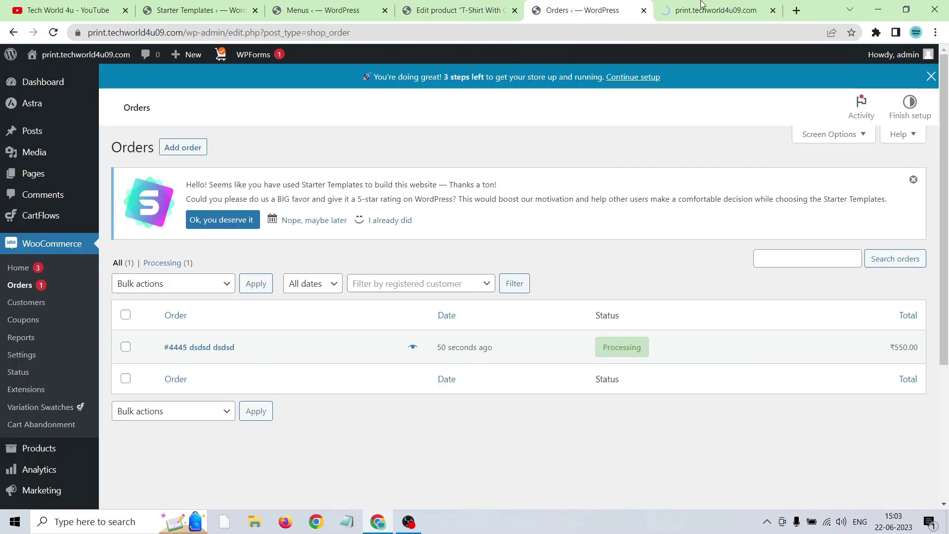
left_click(702, 8)
left_click_drag(947, 123, 942, 528)
left_click_drag(944, 489, 909, 154)
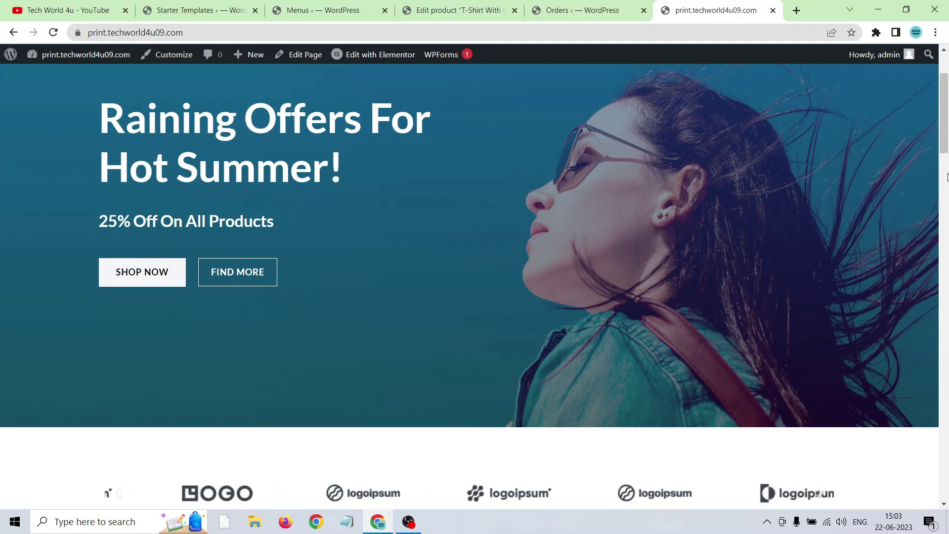
scroll(593, 247, "down", 5)
scroll(225, 146, "up", 10)
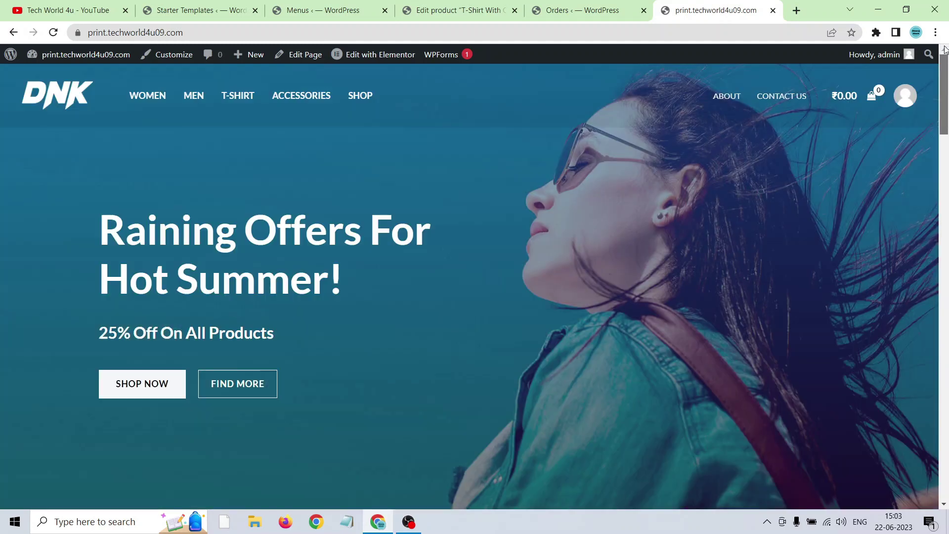
Open the store's About page and examine its team and Follow Us sections
left_click(719, 100)
left_click(583, 10)
left_click(703, 4)
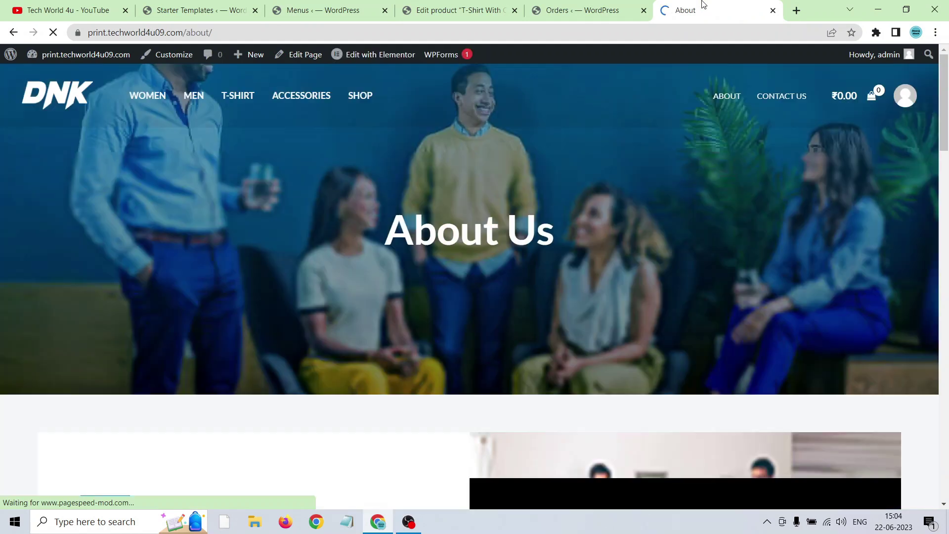
left_click_drag(947, 252, 417, 502)
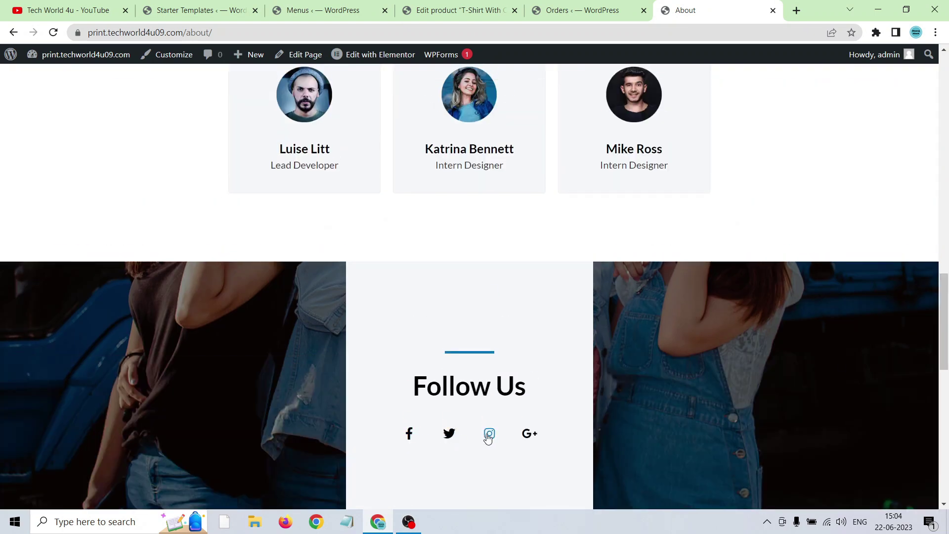
left_click_drag(947, 307, 925, 144)
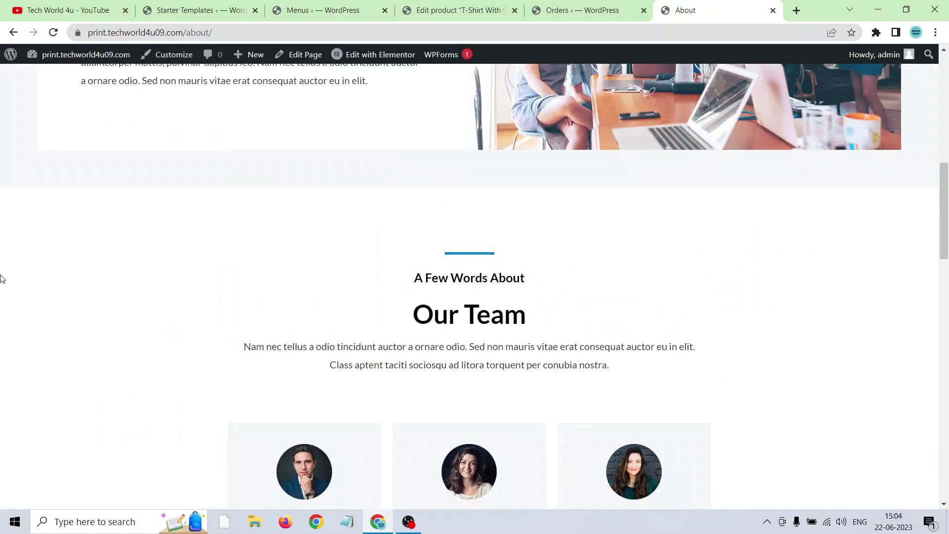
Return to the WordPress dashboard and list all of the site's pages
left_click(559, 9)
mouse_move(37, 177)
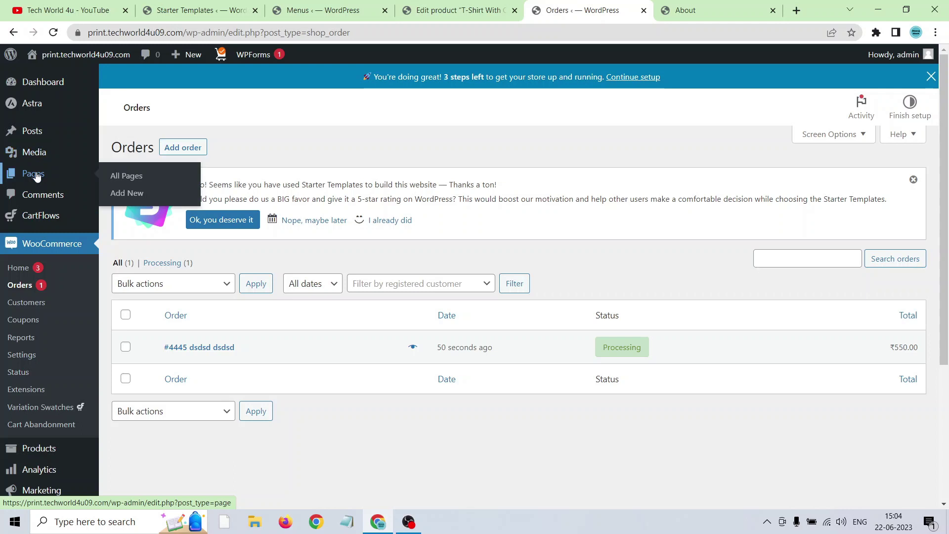
left_click(112, 178)
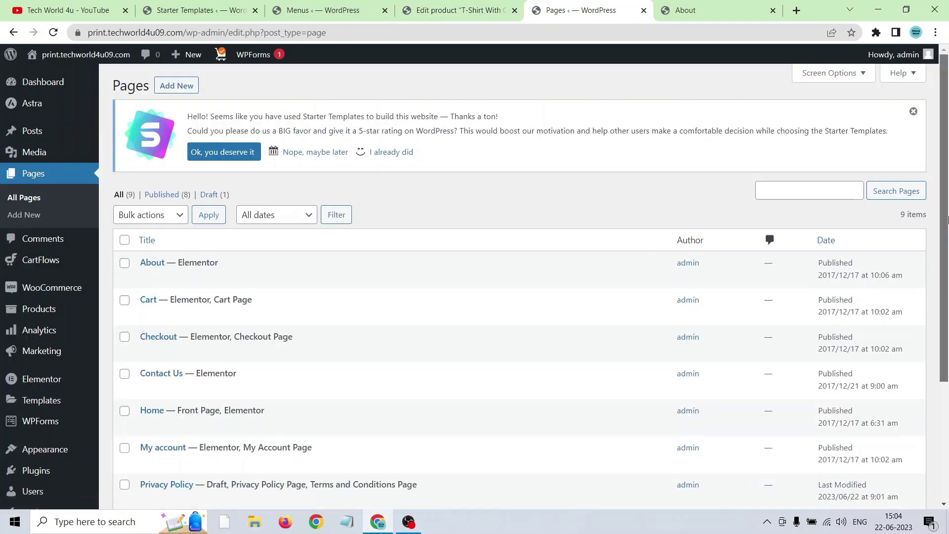
Open the About page for editing with Elementor in a new browser tab and switch to it
left_click_drag(948, 220, 947, 266)
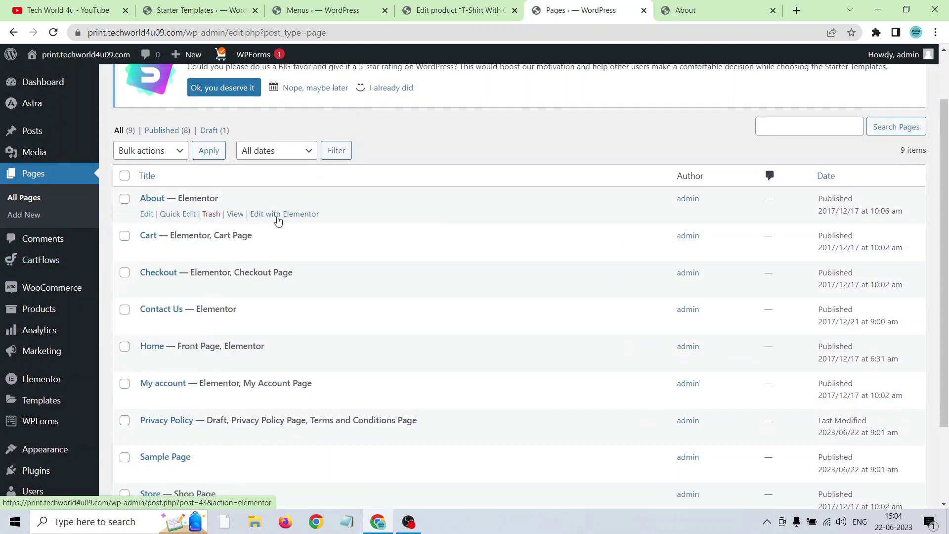
right_click(294, 214)
left_click(321, 221)
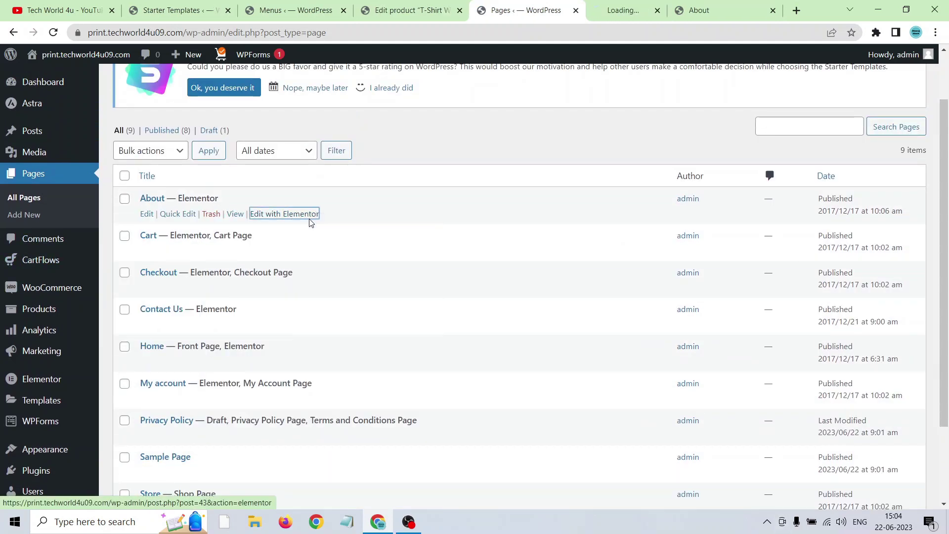
left_click(620, 4)
left_click(554, 9)
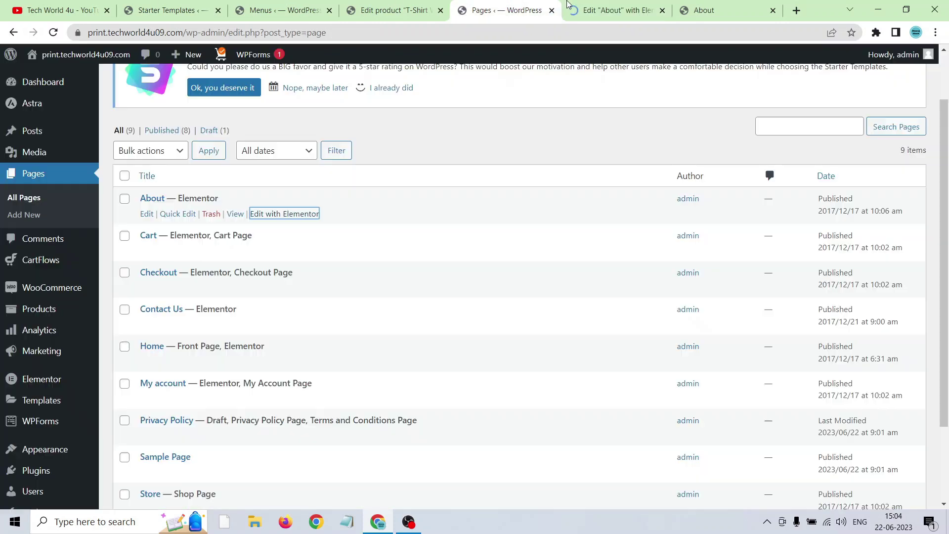
left_click(600, 6)
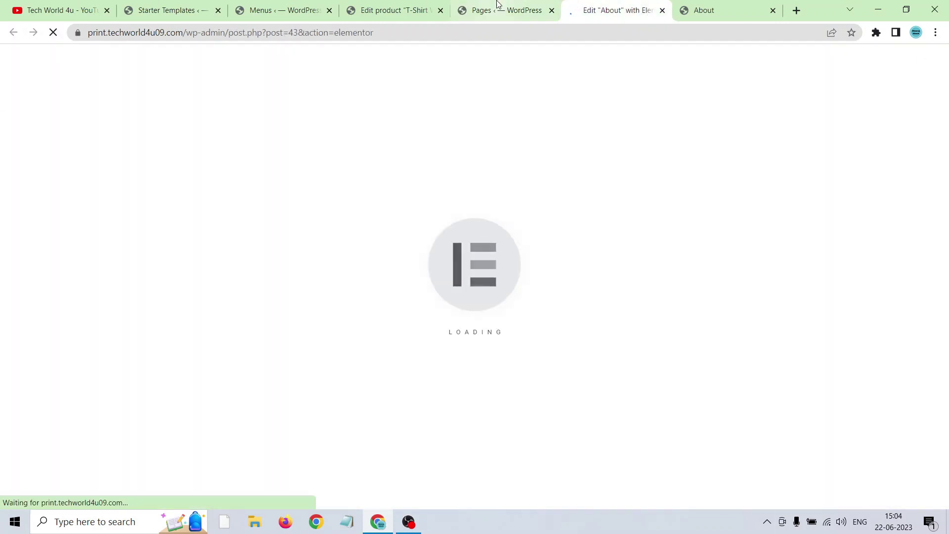